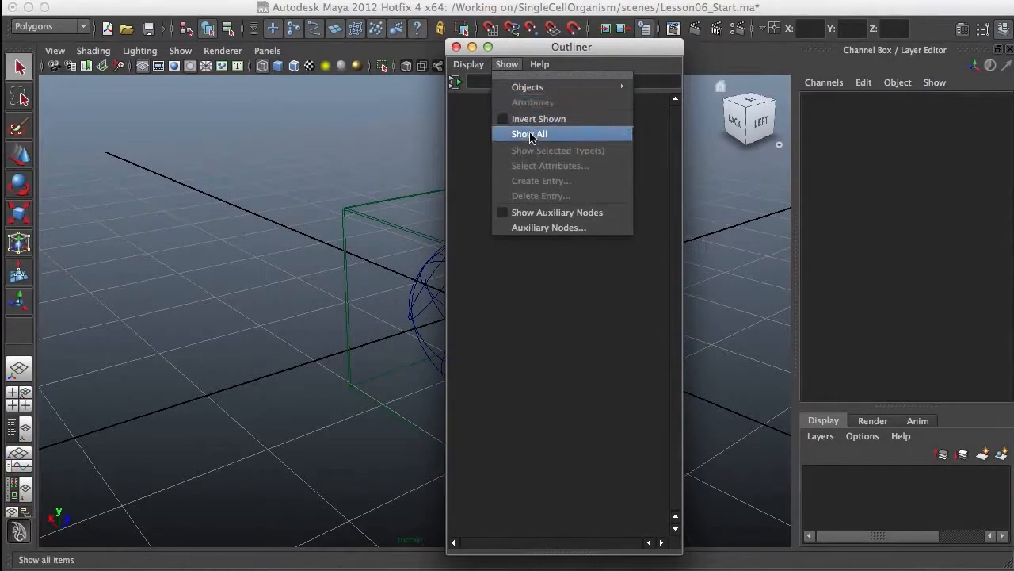
Show all items in the Outliner, expand TheCell, and turn the CellMembrane object's visibility on
left_click(531, 135)
left_click(453, 165)
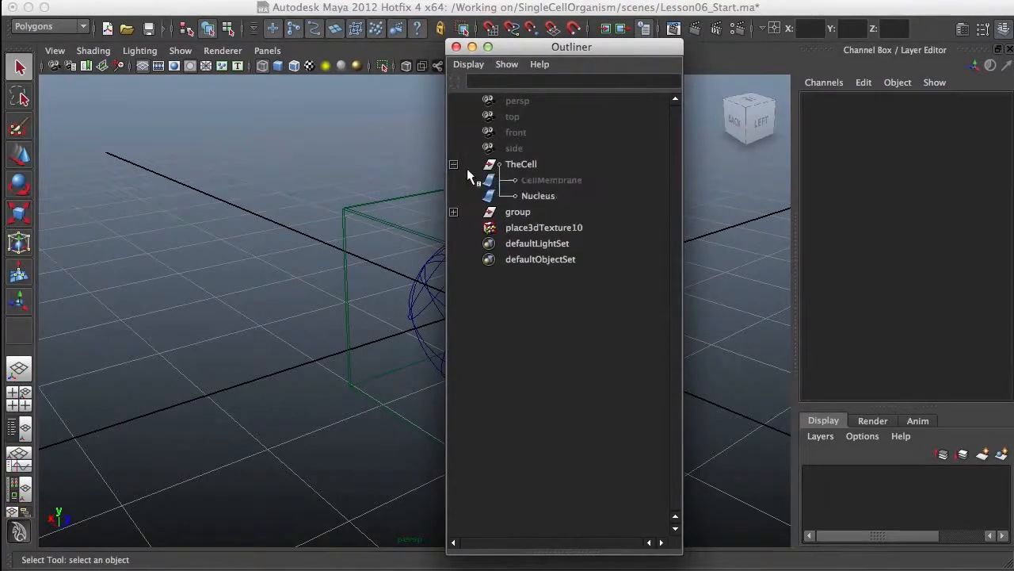
left_click(547, 181)
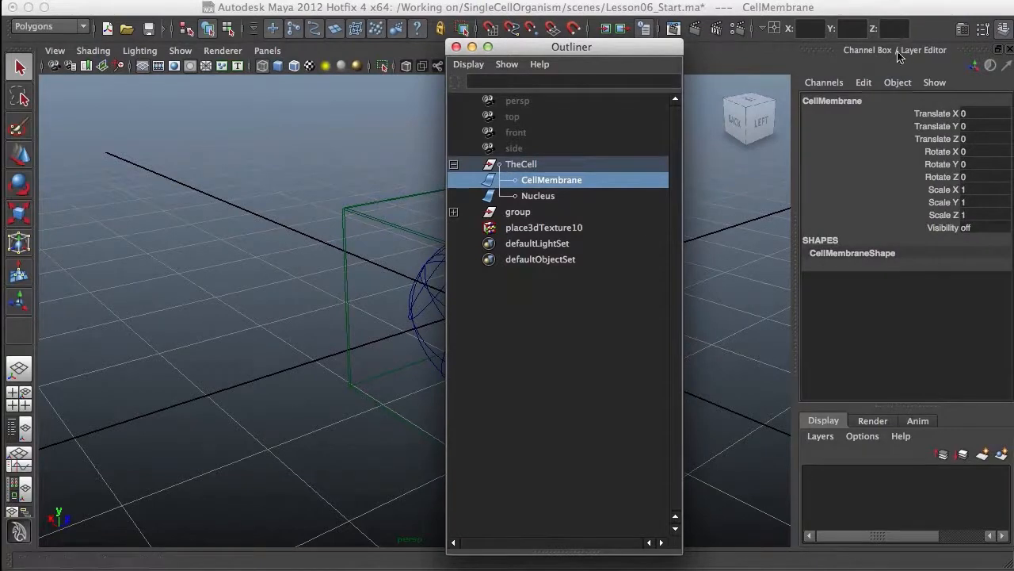
left_click(979, 228)
type("1")
key("Return")
left_click(456, 46)
left_click(673, 249)
left_click_drag(530, 341, 709, 386, "alt")
left_click(575, 325)
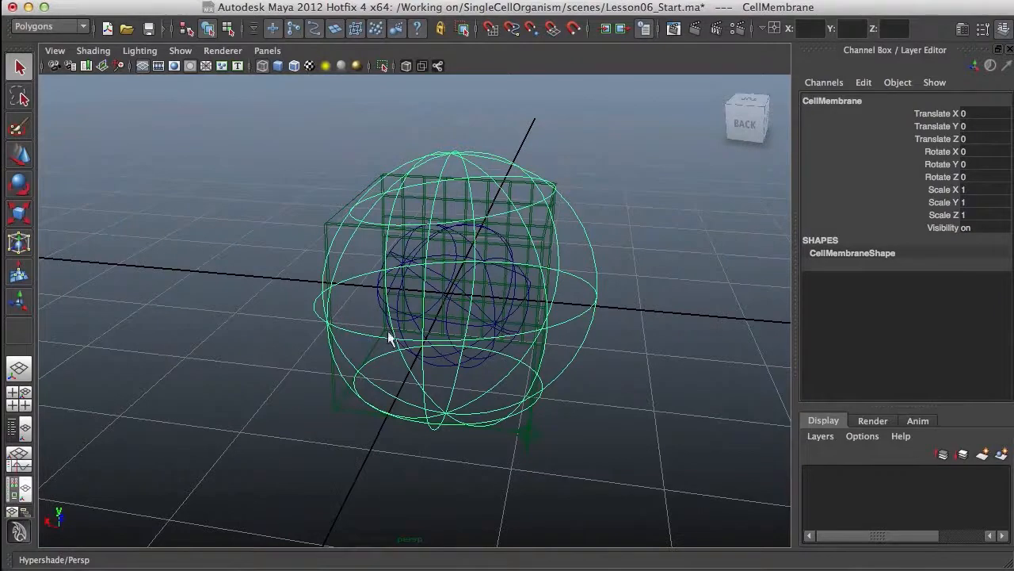
Switch to the Hypershade layout, maximize the Hypershade, and enlarge its work area
left_click(19, 491)
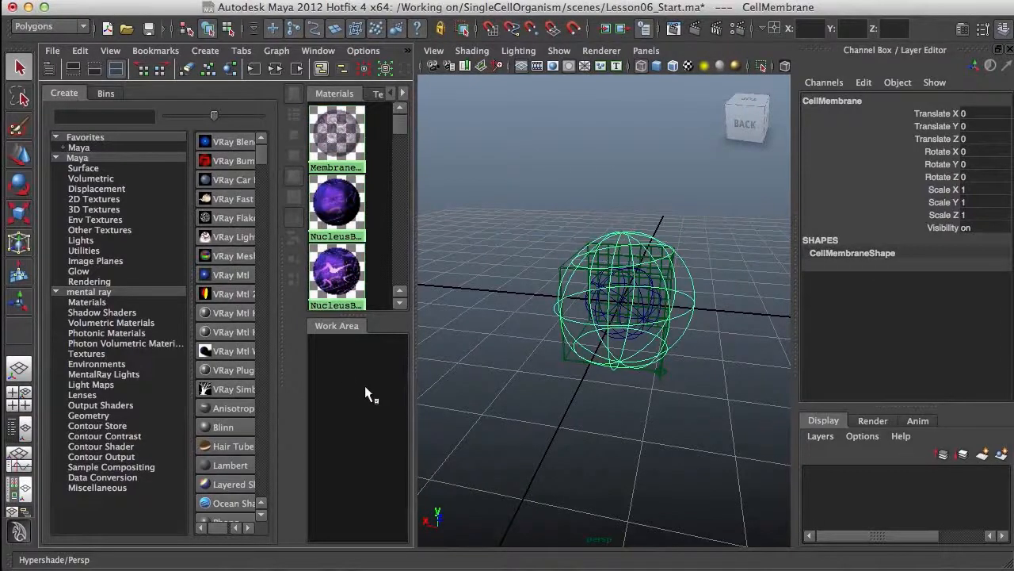
key("space")
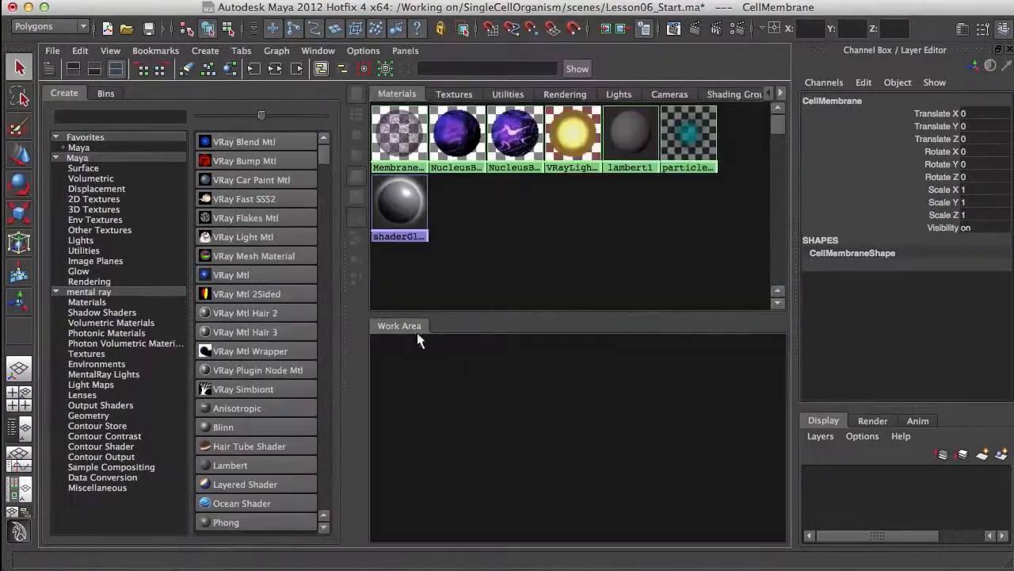
left_click_drag(621, 310, 618, 228)
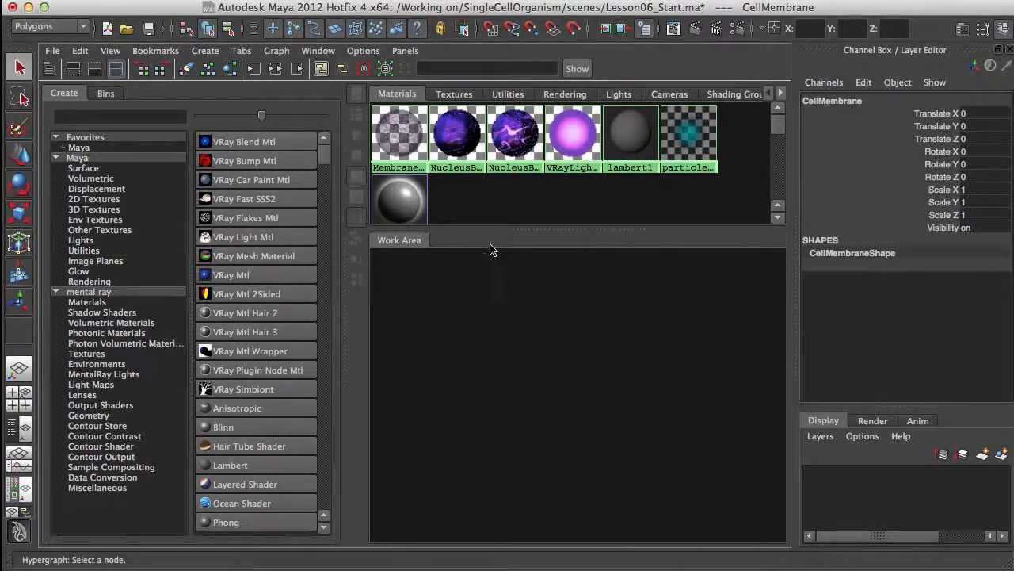
Create a VRay Mtl material and rename it MembraneColor
left_click(235, 275)
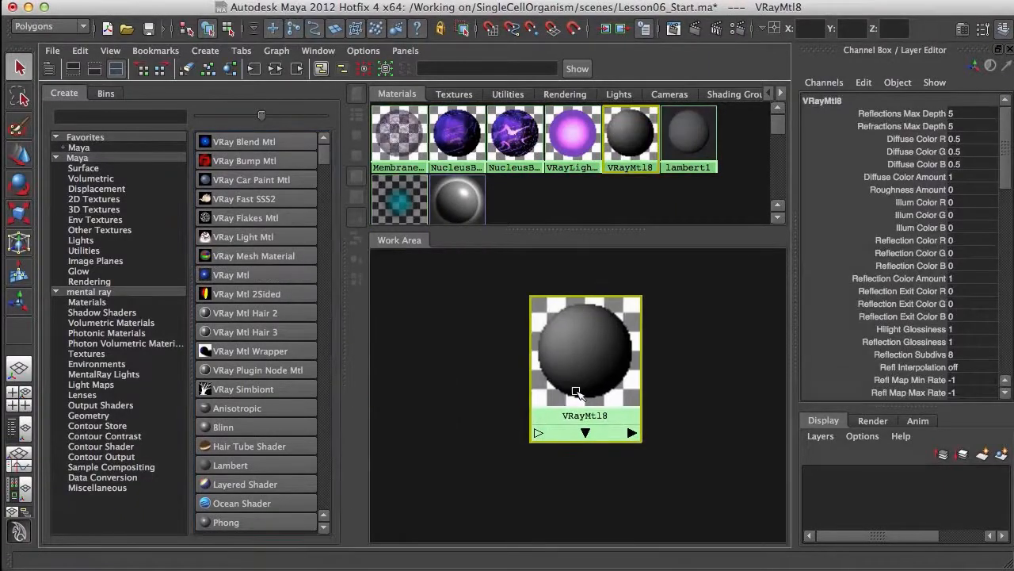
double_click(585, 416, "ctrl")
type("MembraneColor")
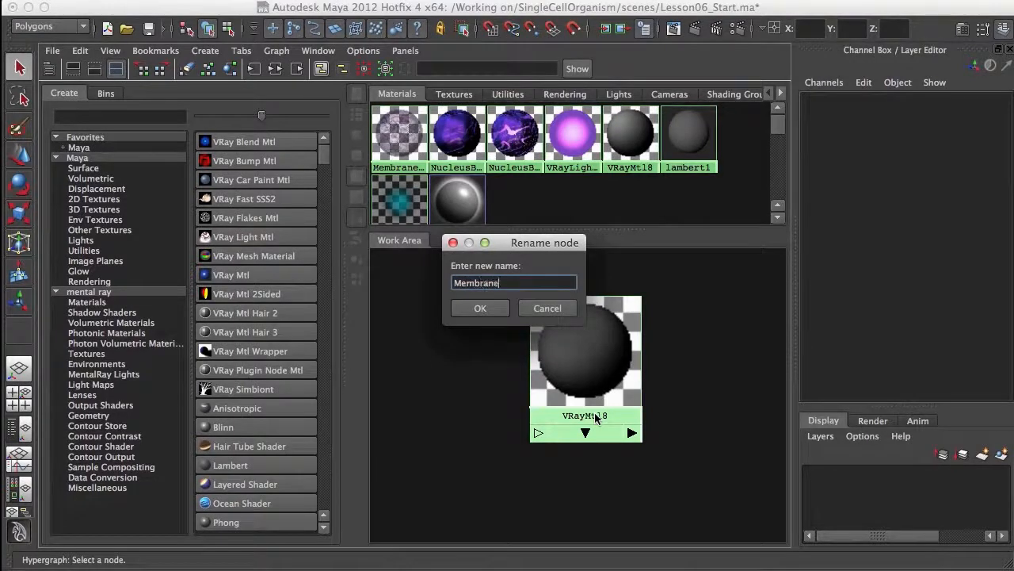
left_click(480, 308)
left_click_drag(593, 356, 554, 378)
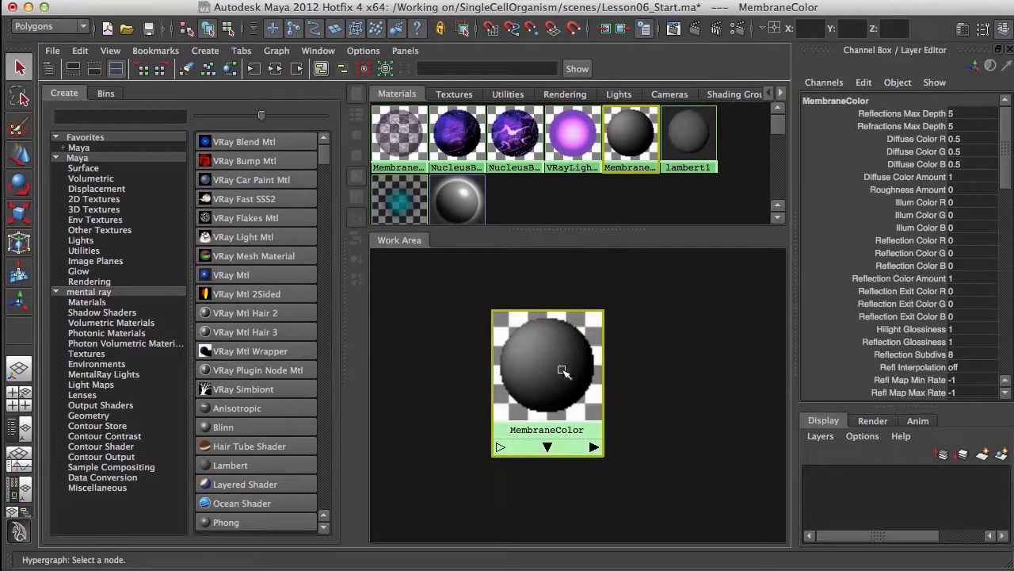
Map a Leather 3D texture to MembraneColor's diffuse color, and space the two nodes apart in the work area
double_click(519, 366)
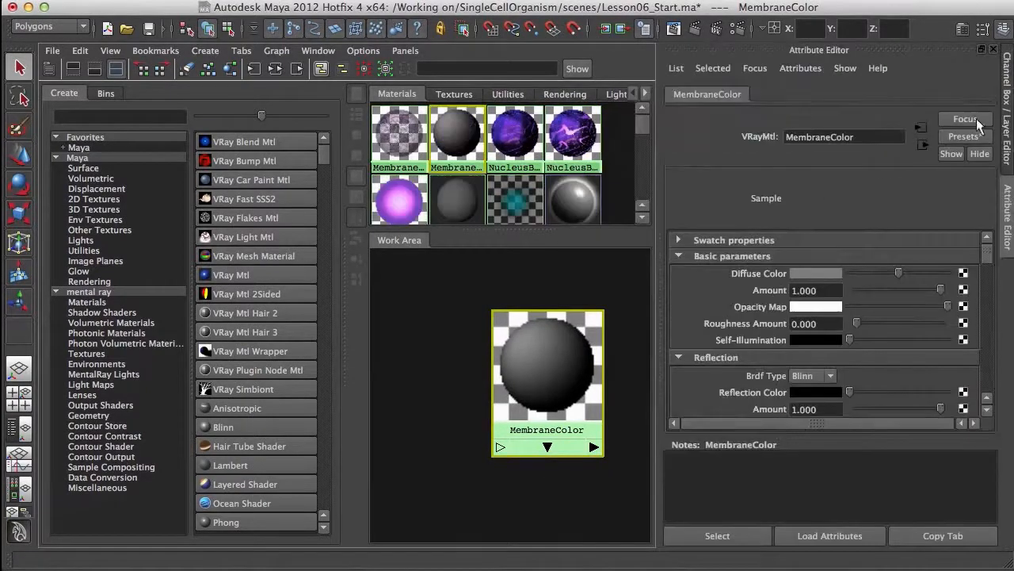
left_click_drag(543, 403, 489, 372)
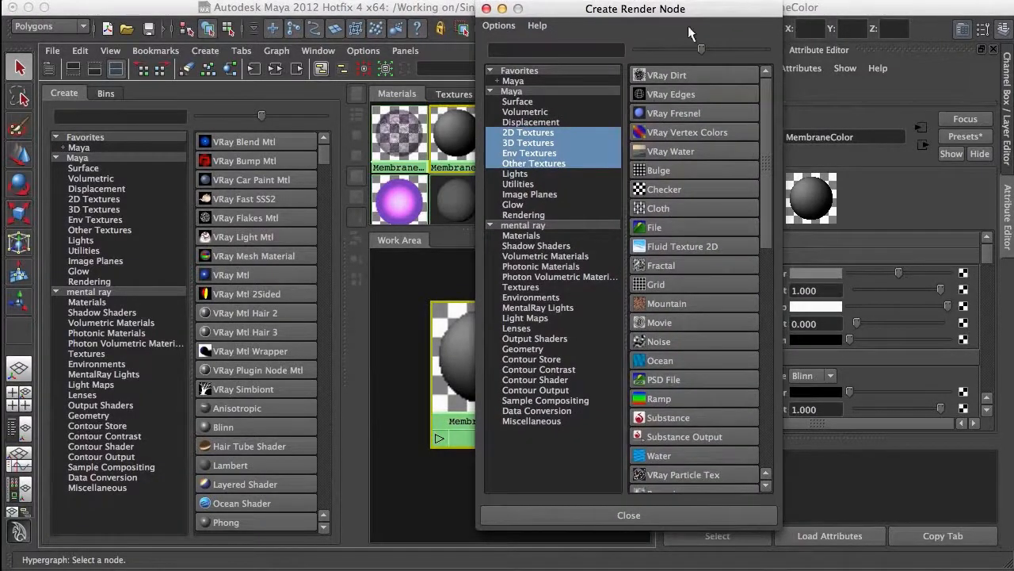
left_click(551, 144)
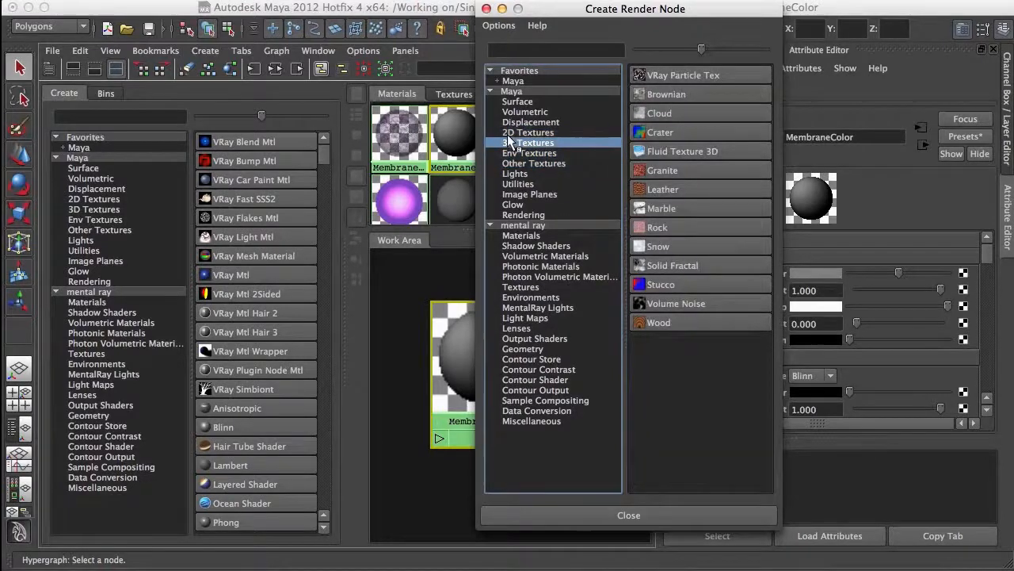
left_click(670, 190)
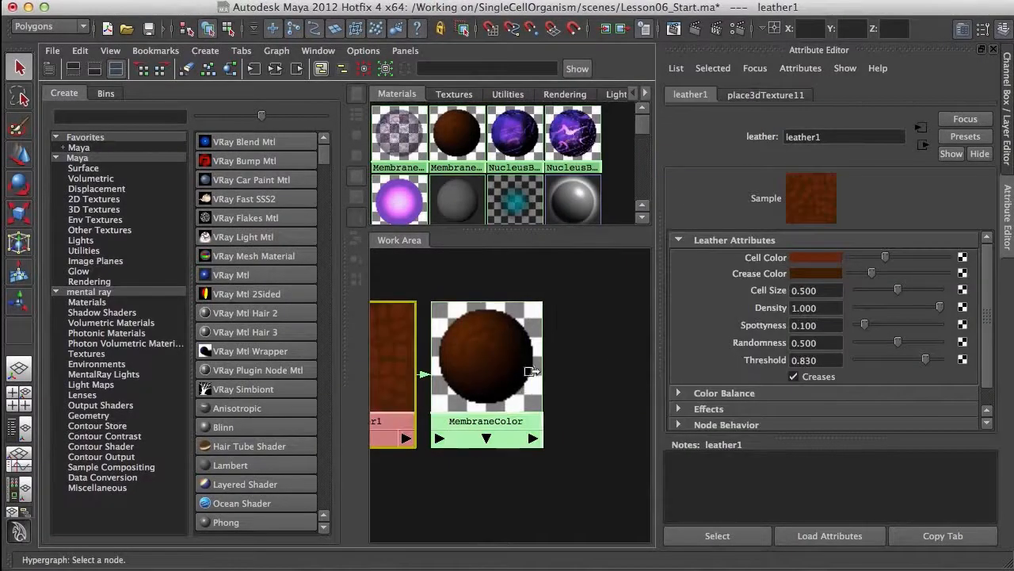
left_click_drag(470, 351, 522, 352)
middle_click_drag(515, 380, 541, 357, "alt")
left_click(403, 366)
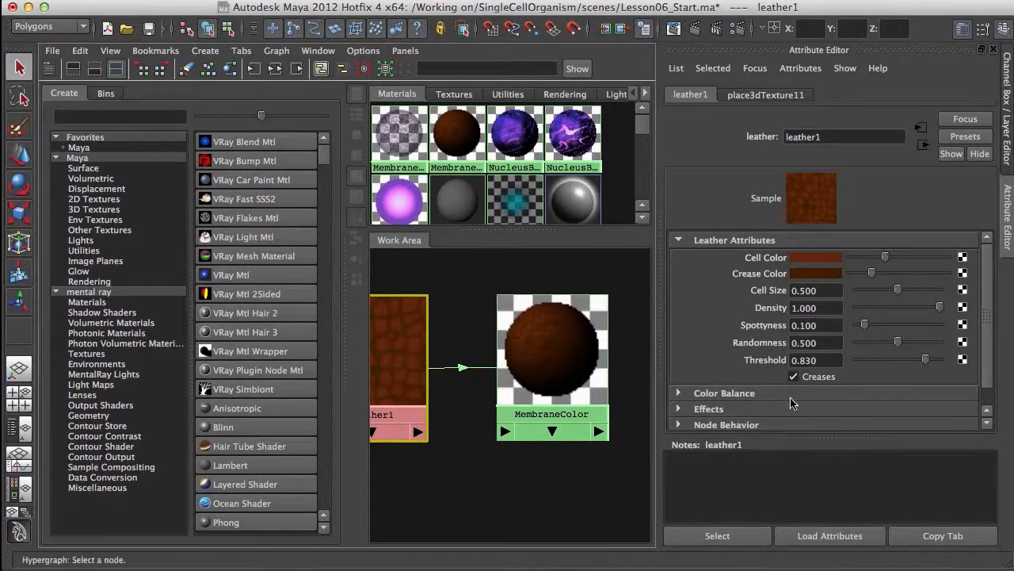
Set the leather texture's cell color to a medium blue
left_click(834, 274)
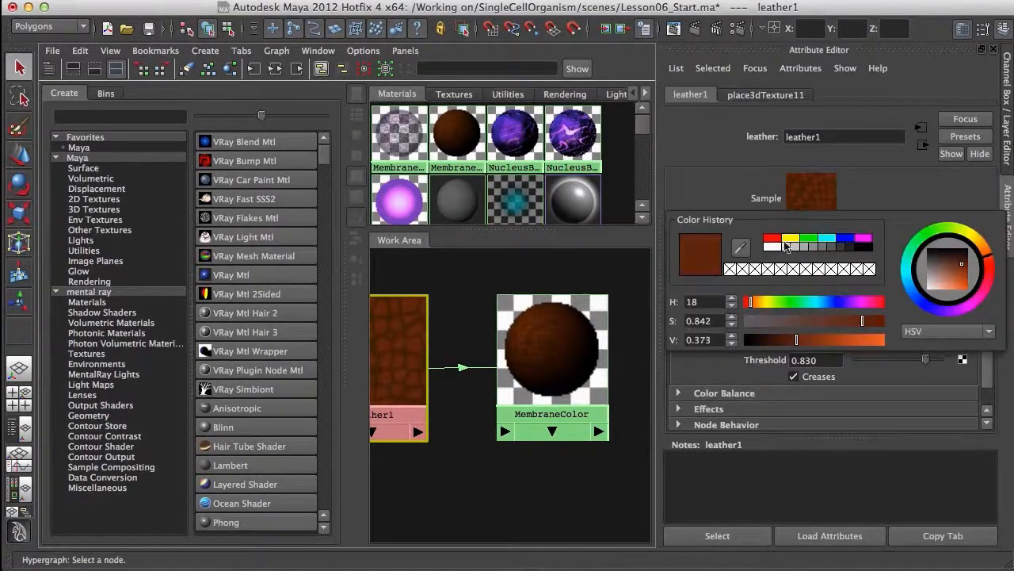
left_click_drag(837, 302, 827, 305)
left_click_drag(816, 340, 827, 339)
left_click_drag(860, 322, 827, 340)
mouse_move(829, 303)
left_mouse_down()
mouse_move(840, 305)
mouse_move(838, 322)
mouse_move(833, 302)
left_mouse_up()
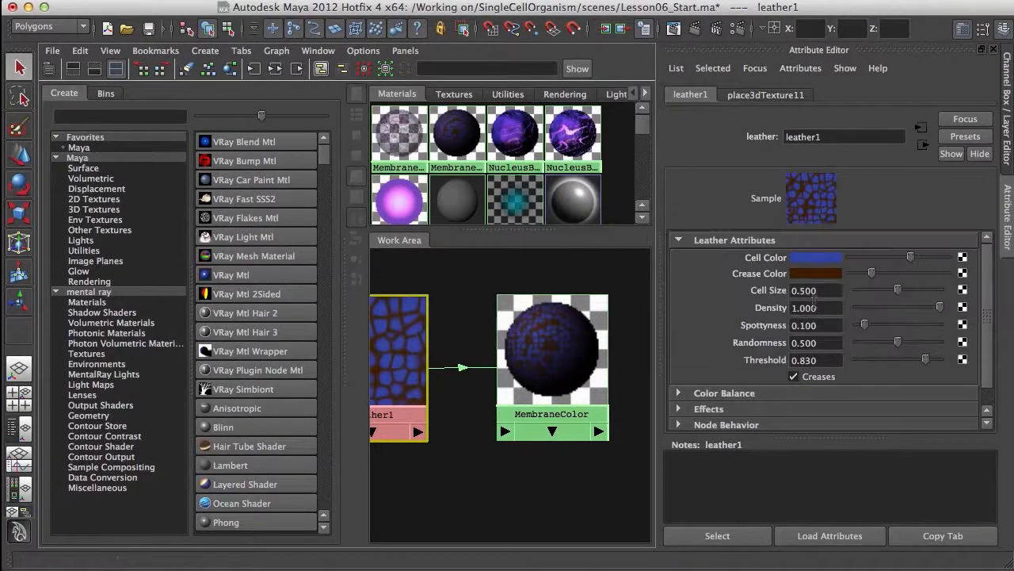
Set the leather texture's crease color to a dark blue
left_click(824, 274)
left_click_drag(556, 382, 560, 382)
left_click(466, 132)
left_click_drag(560, 420, 528, 420)
left_click(514, 499)
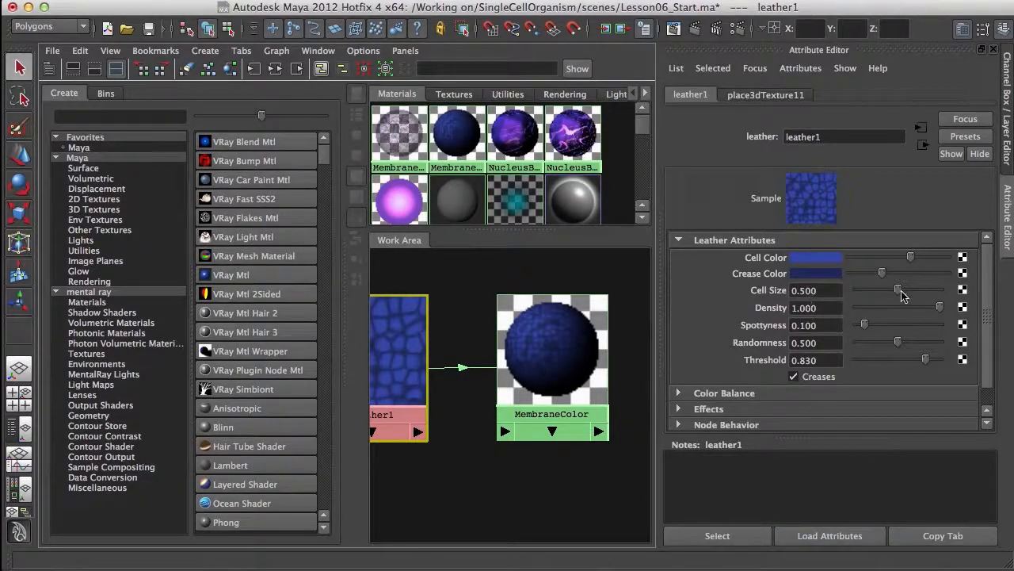
Set the blue leather texture's cell size to 0.752, spottyness to 0.400, randomness to 0.743, and threshold to 0.781
left_click_drag(899, 295, 922, 291)
left_click_drag(865, 325, 919, 363)
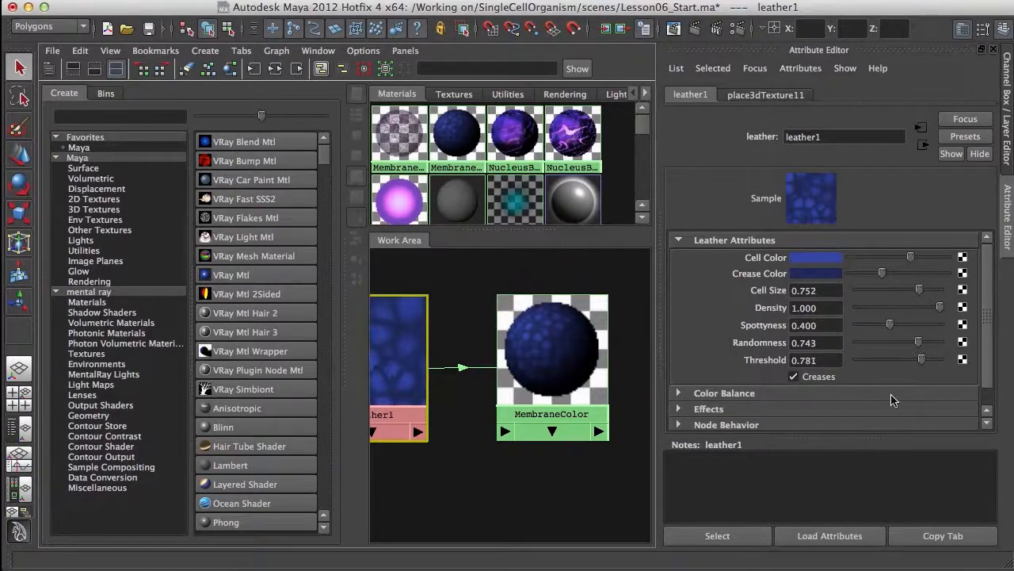
Rearrange the texture placement and leather nodes in the work area, and rename the leather texture MembraneDiffuse
middle_click_drag(604, 397, 553, 408, "alt")
right_click_drag(553, 408, 504, 385, "alt")
middle_click_drag(515, 380, 582, 382, "alt")
left_click_drag(426, 441, 405, 355)
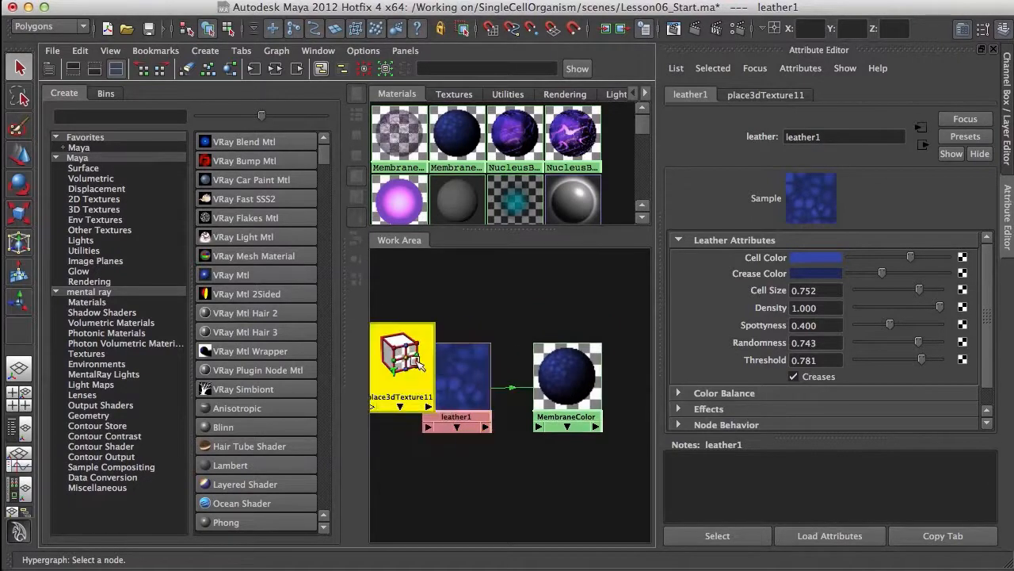
left_click_drag(459, 384, 475, 405)
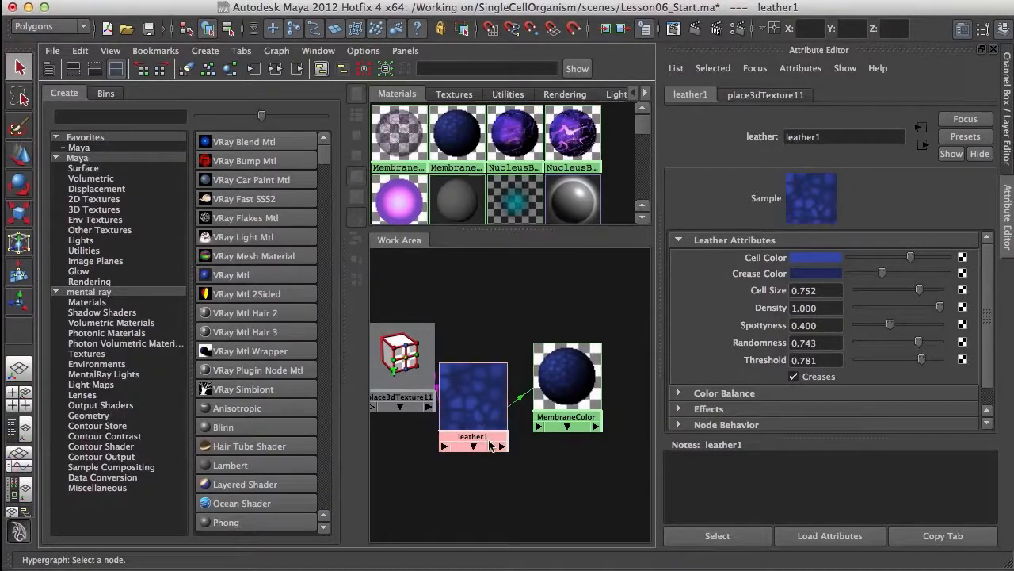
double_click(473, 435, "ctrl")
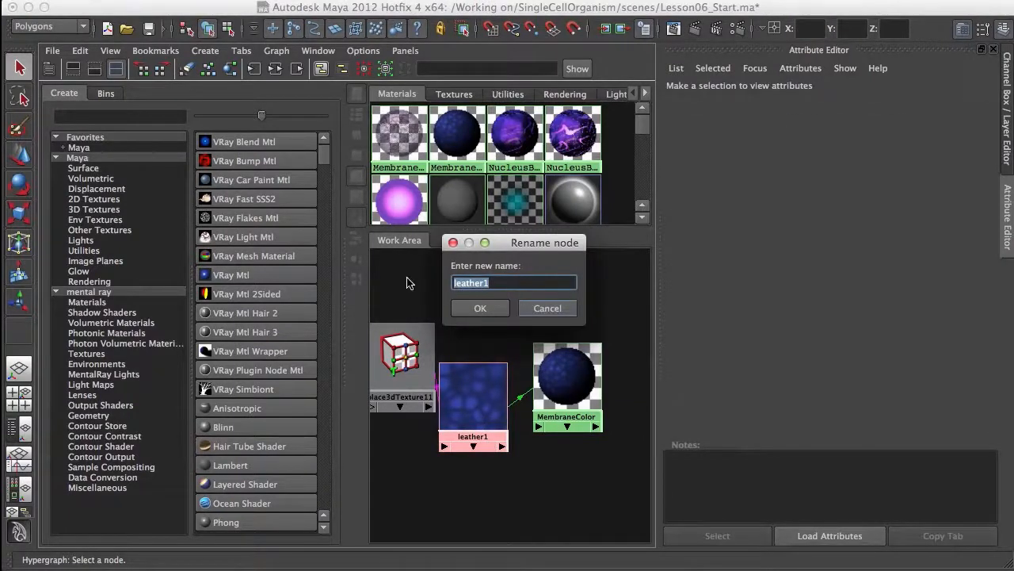
type("MembraneDiffuse")
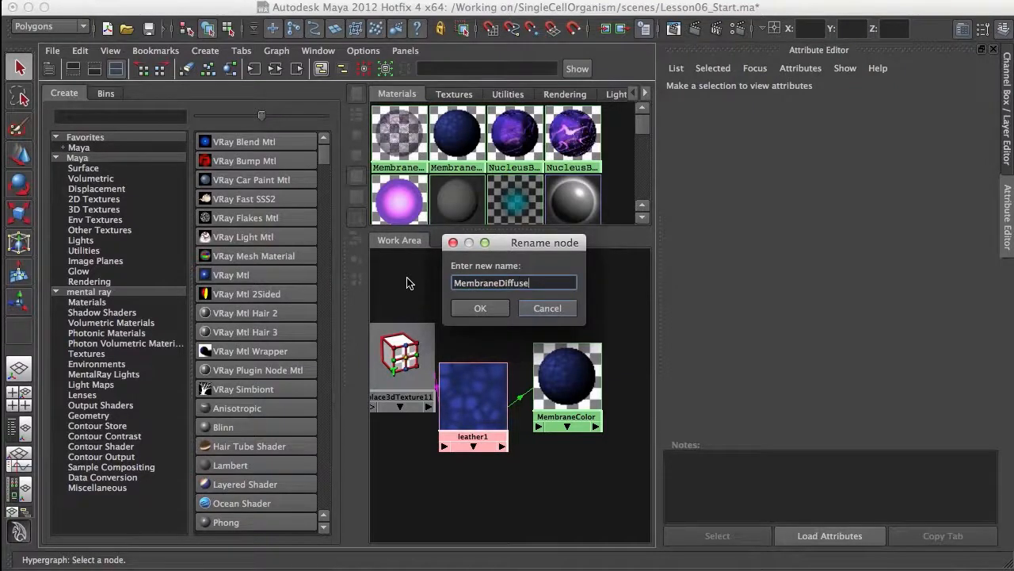
key("Return")
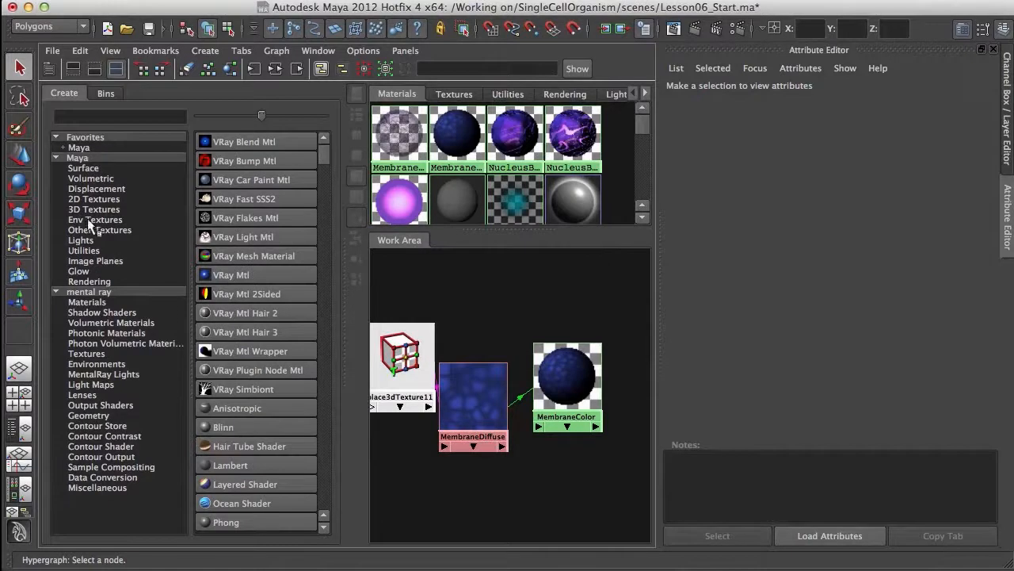
Create a second Leather 3D texture and rename it BumpMembrane
left_click(99, 209)
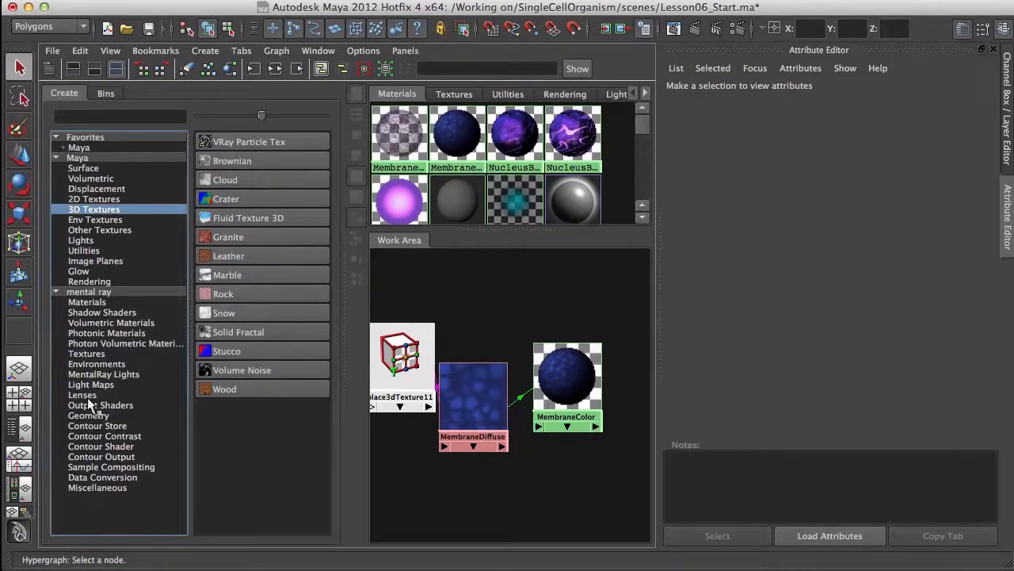
left_click(229, 256)
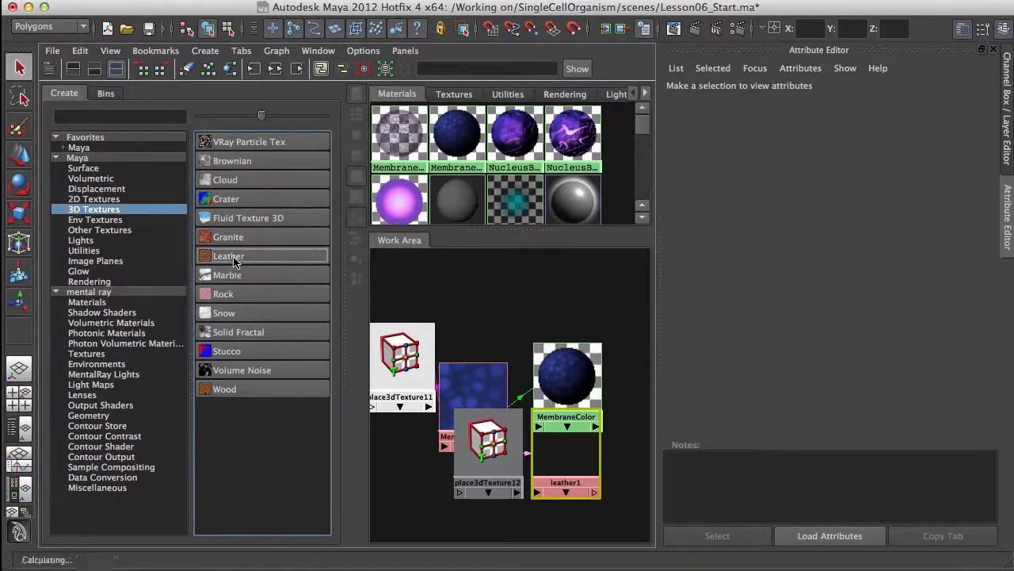
double_click(568, 473, "ctrl")
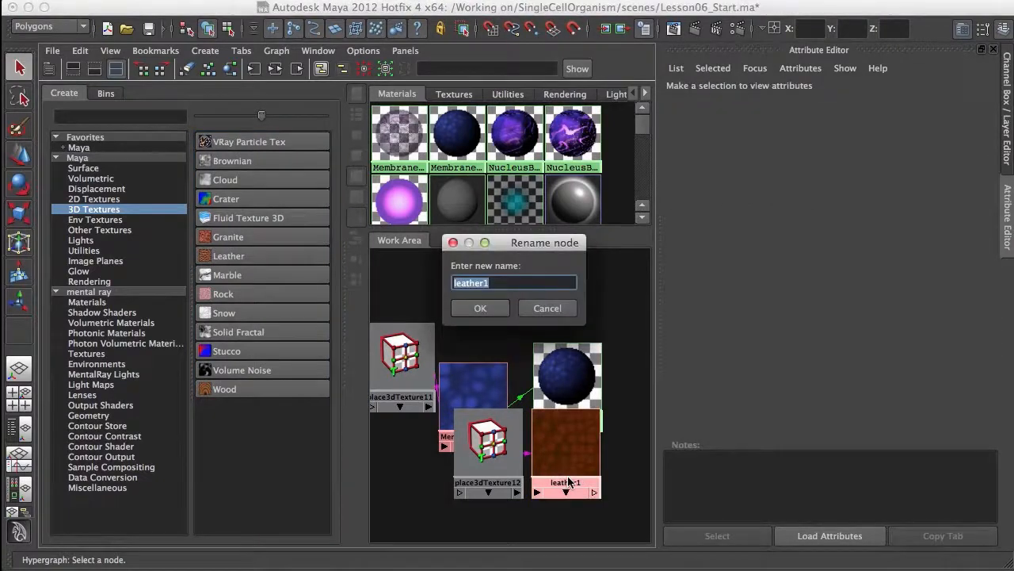
type("Burn")
left_click(493, 309)
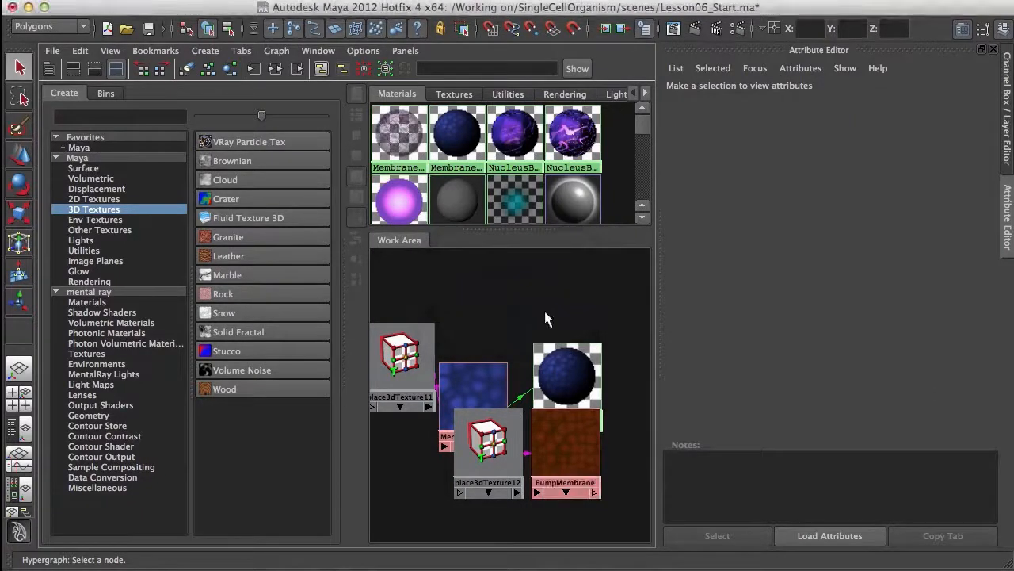
Move the MembraneColor, MembraneDiffuse and place3dTexture11 nodes into a row above the BumpMembrane nodes
left_click(574, 438)
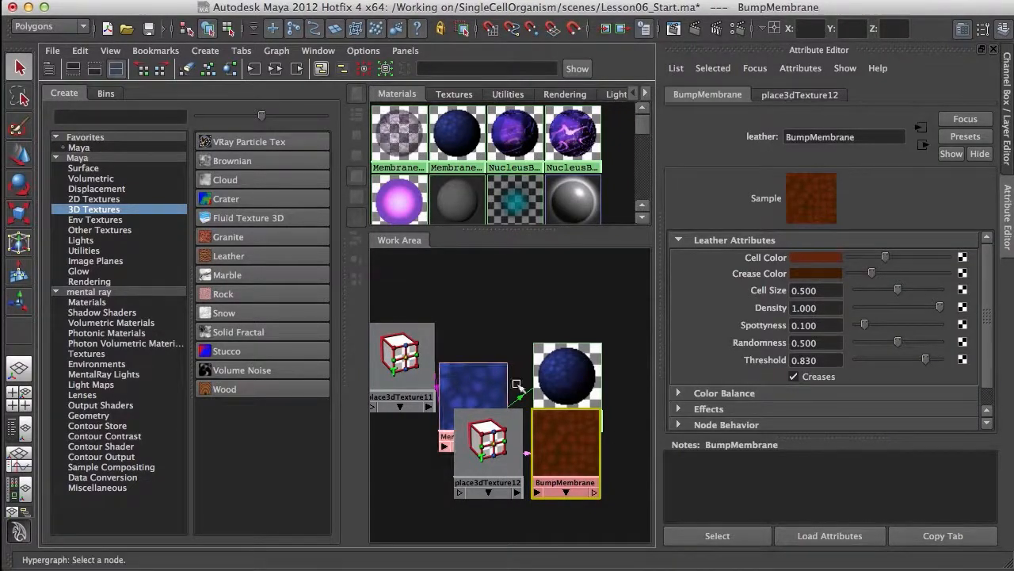
left_click_drag(575, 370, 581, 326)
left_click_drag(476, 386, 489, 306)
left_click_drag(405, 368, 410, 312)
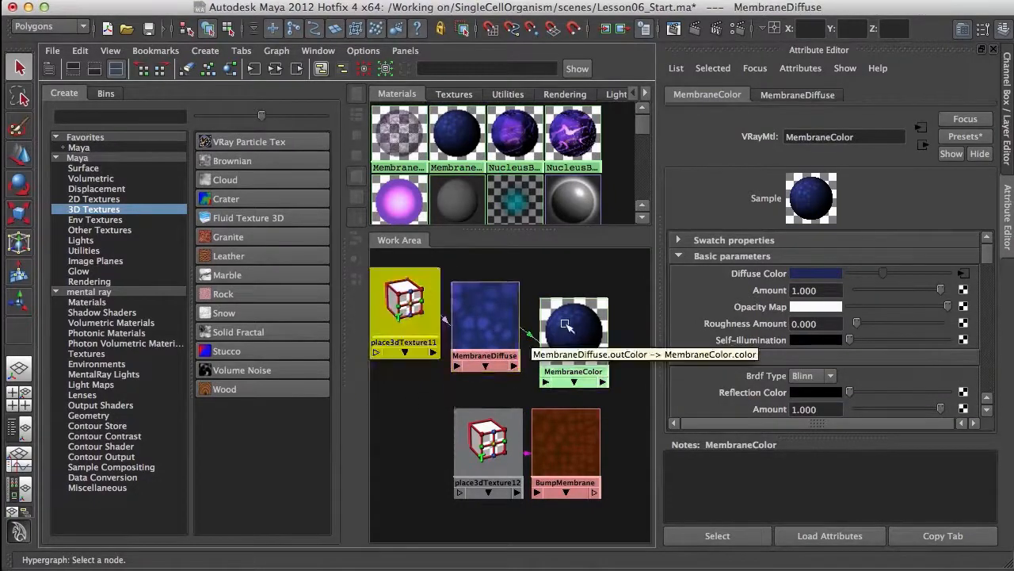
left_click_drag(573, 329, 569, 303)
Set BumpMembrane's cell color to a light grey with value 0.890 and its crease color to near-black
left_click(557, 422)
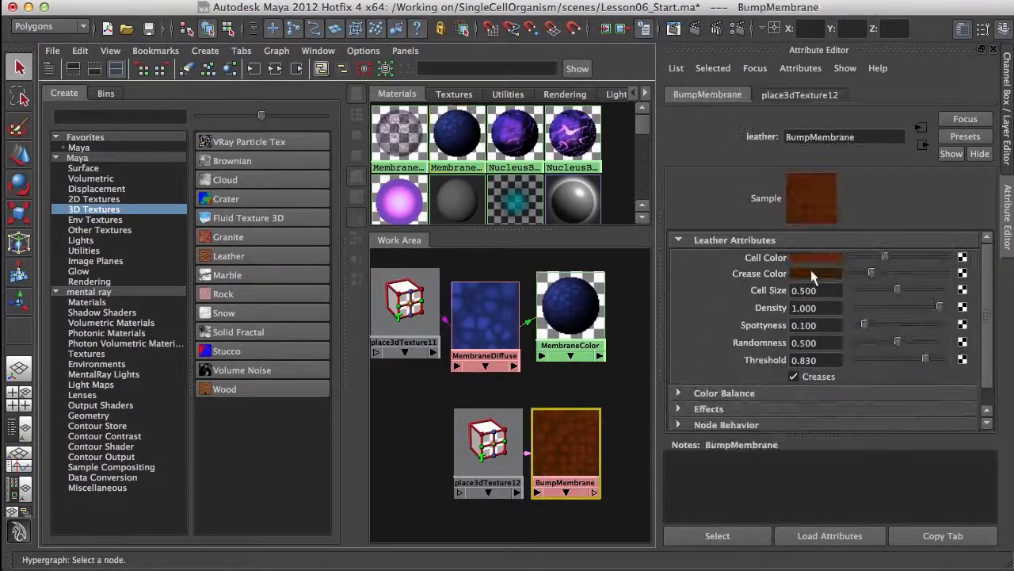
left_click(825, 256)
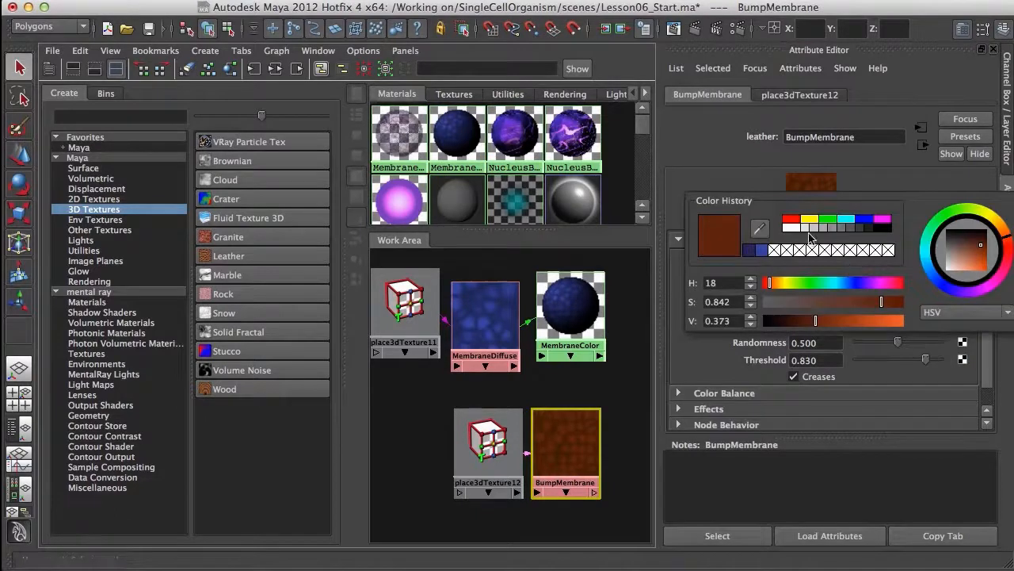
left_click(792, 227)
left_click(813, 228)
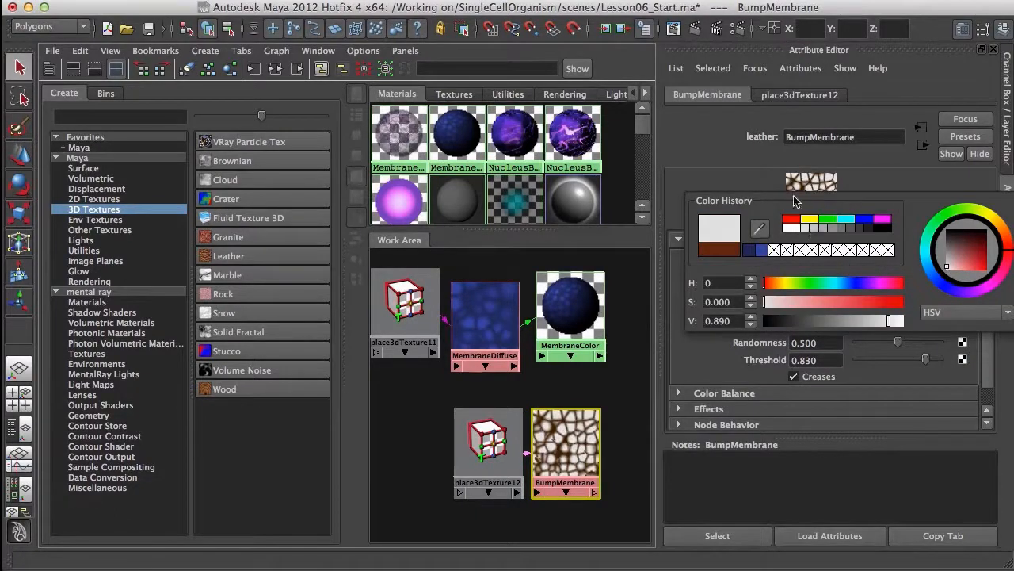
left_click(823, 273)
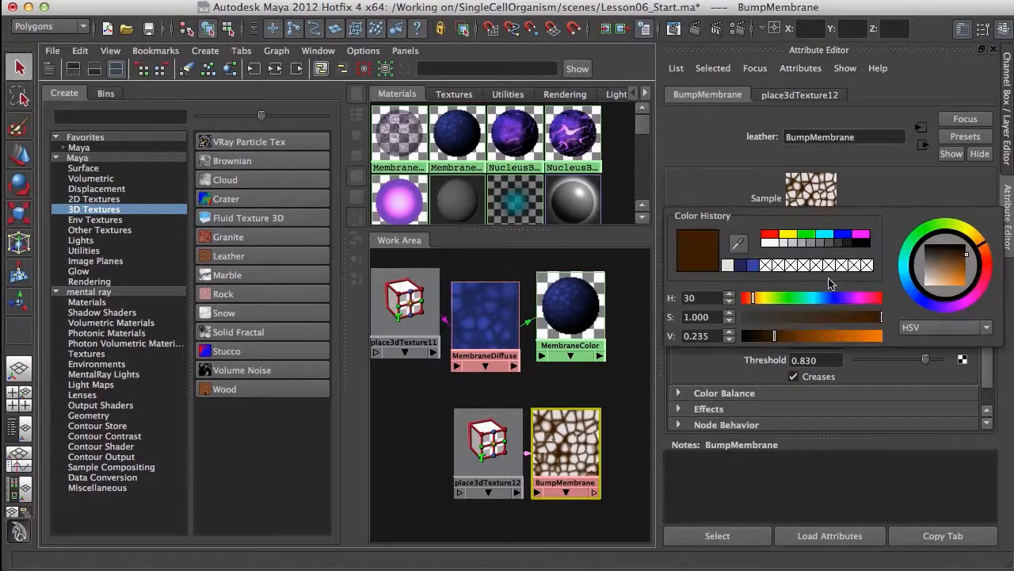
left_click(854, 253)
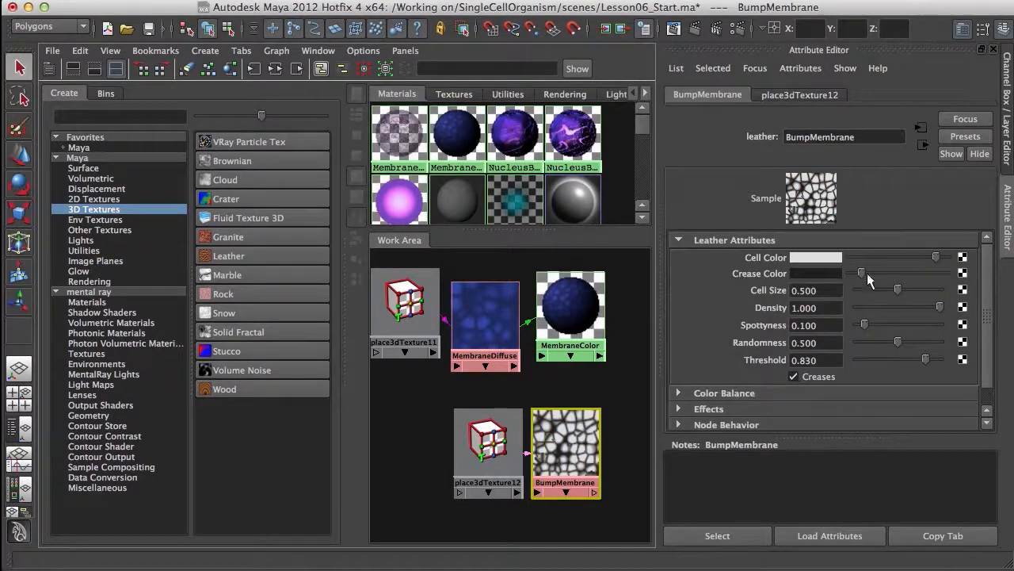
Set BumpMembrane's cell size to 0.810 and its density to 0.495
left_click_drag(897, 290, 904, 315)
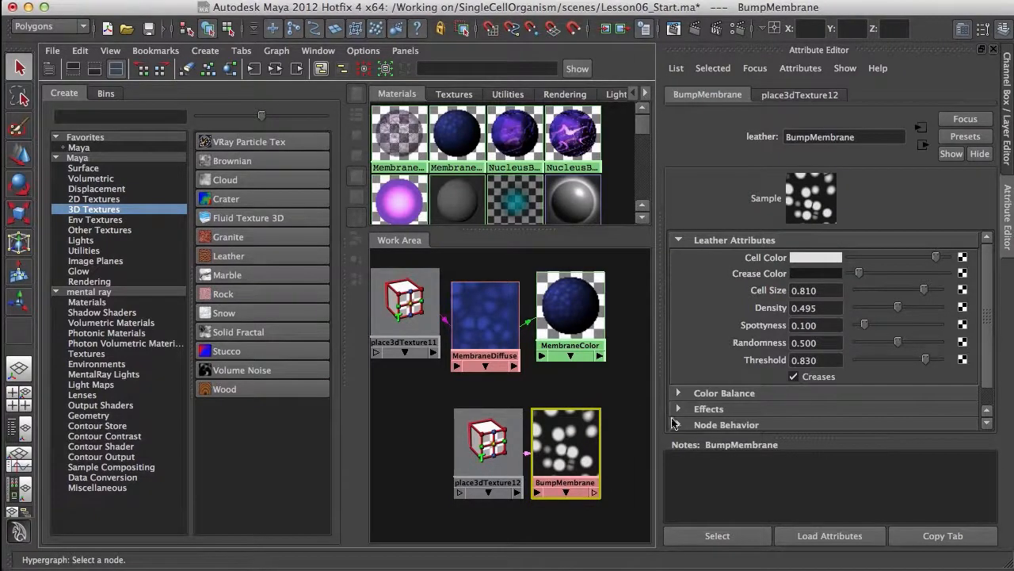
Set BumpMembrane's spottyness to 0.667, its randomness to 0.657 and its threshold to 0.781
middle_click_drag(588, 430, 556, 407, "alt")
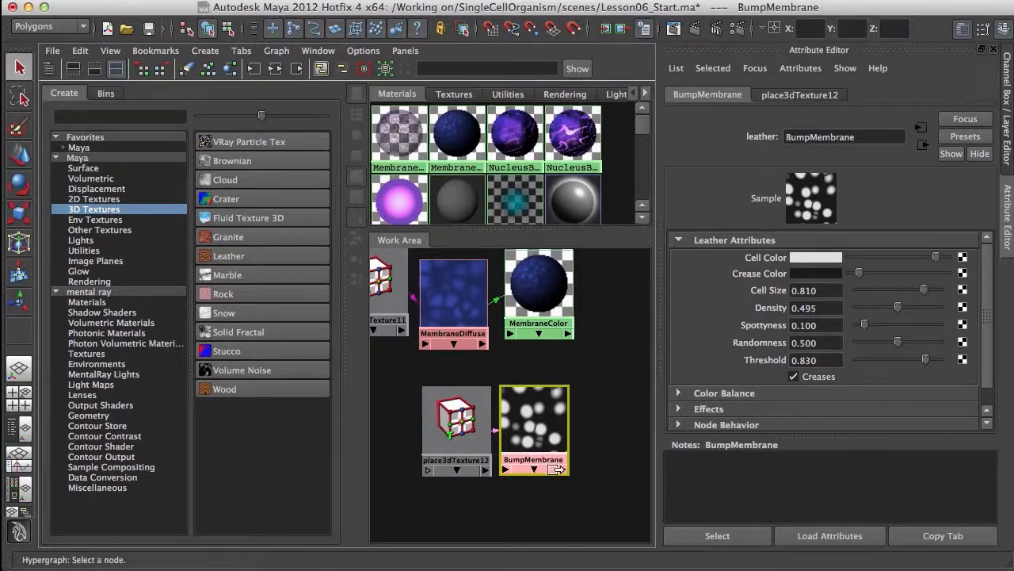
key("f")
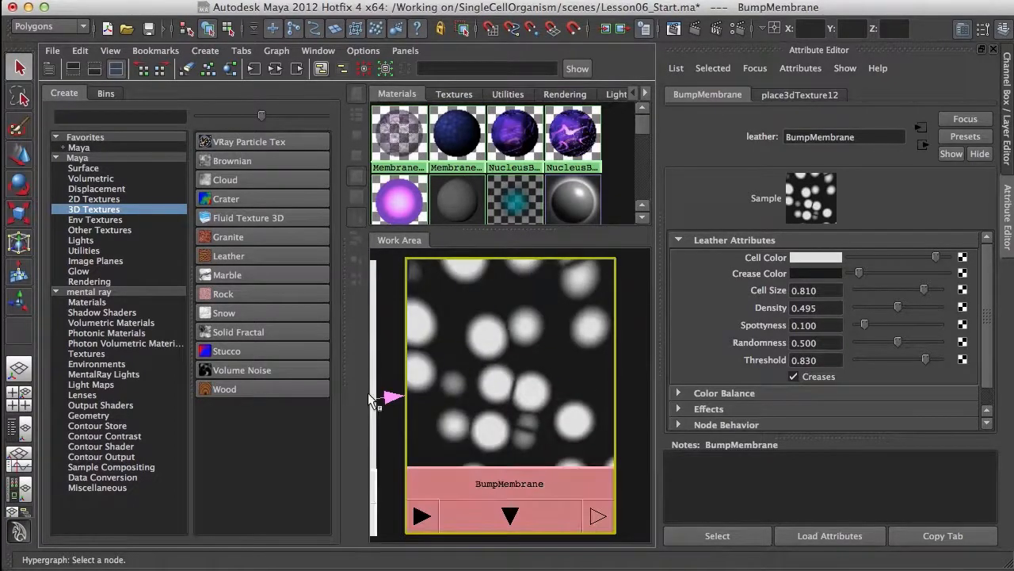
left_click_drag(536, 227, 536, 170)
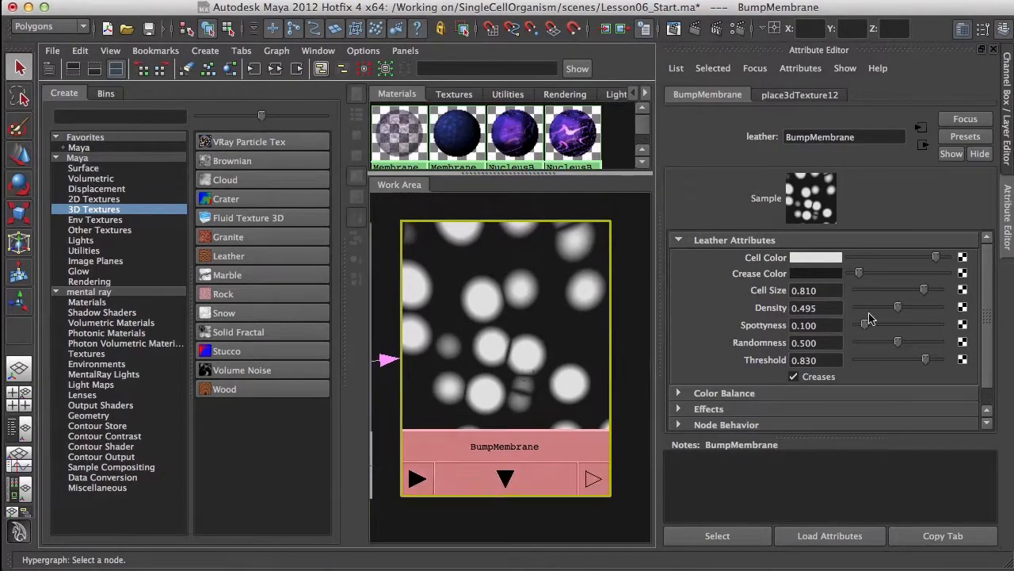
left_click_drag(863, 325, 910, 335)
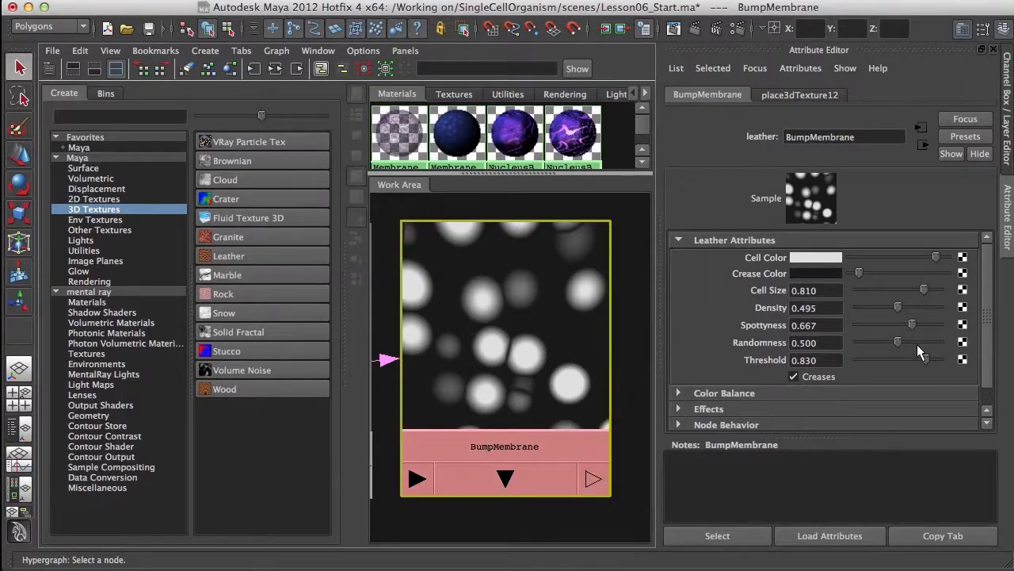
left_click_drag(901, 349, 913, 347)
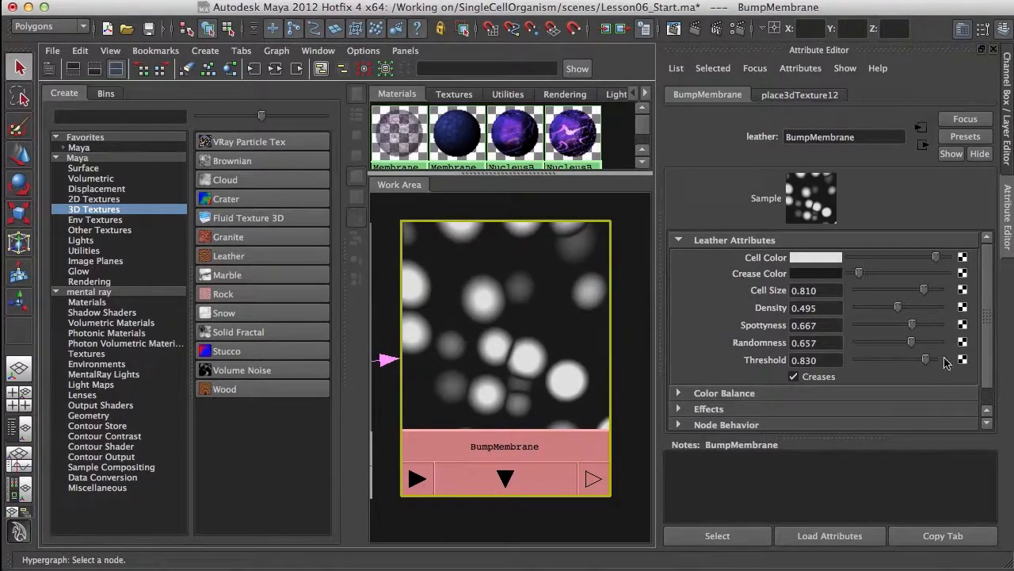
left_click_drag(928, 364, 922, 364)
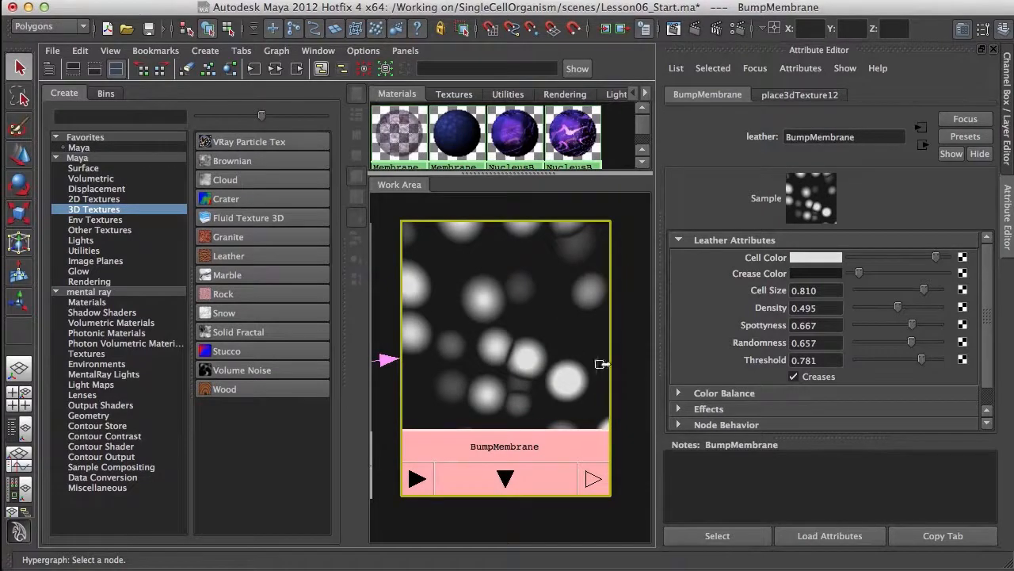
Connect the BumpMembrane texture to the bump map of the MembraneColor material
right_click_drag(569, 354, 442, 321, "alt")
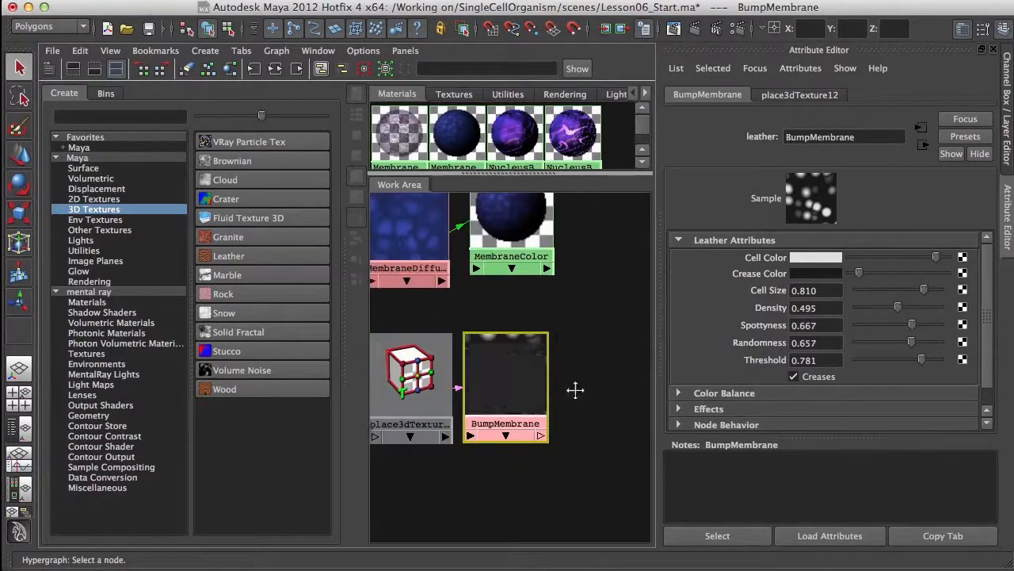
middle_click_drag(573, 385, 598, 460, "alt")
right_click_drag(567, 427, 488, 387, "alt")
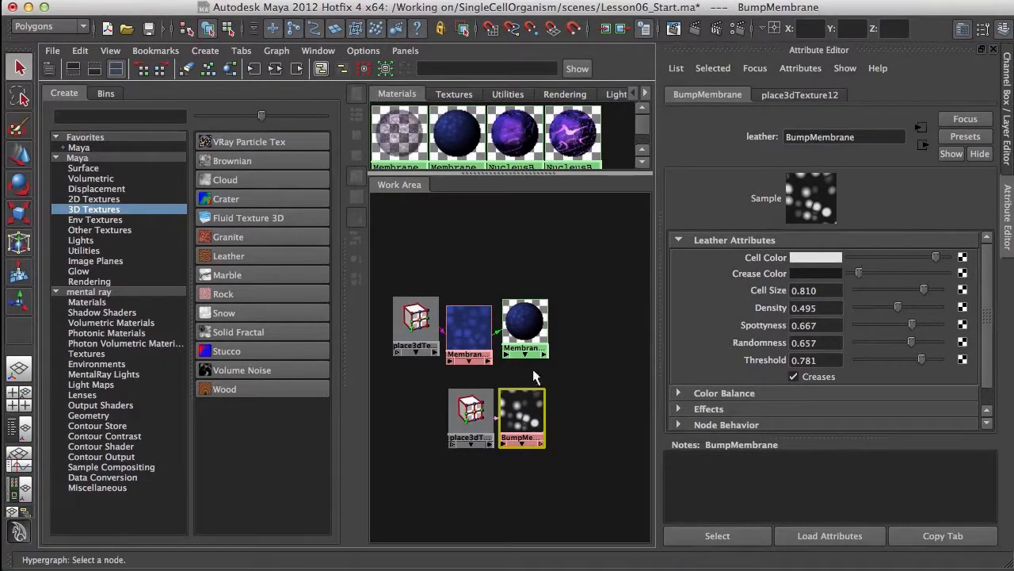
left_click(525, 327)
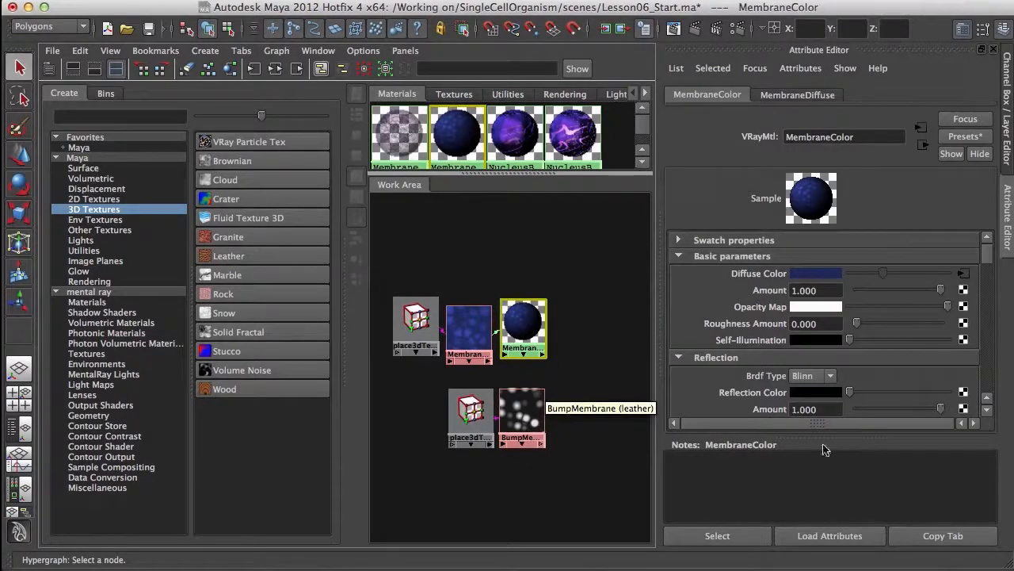
left_click_drag(824, 434, 830, 509)
left_click_drag(989, 275, 996, 408)
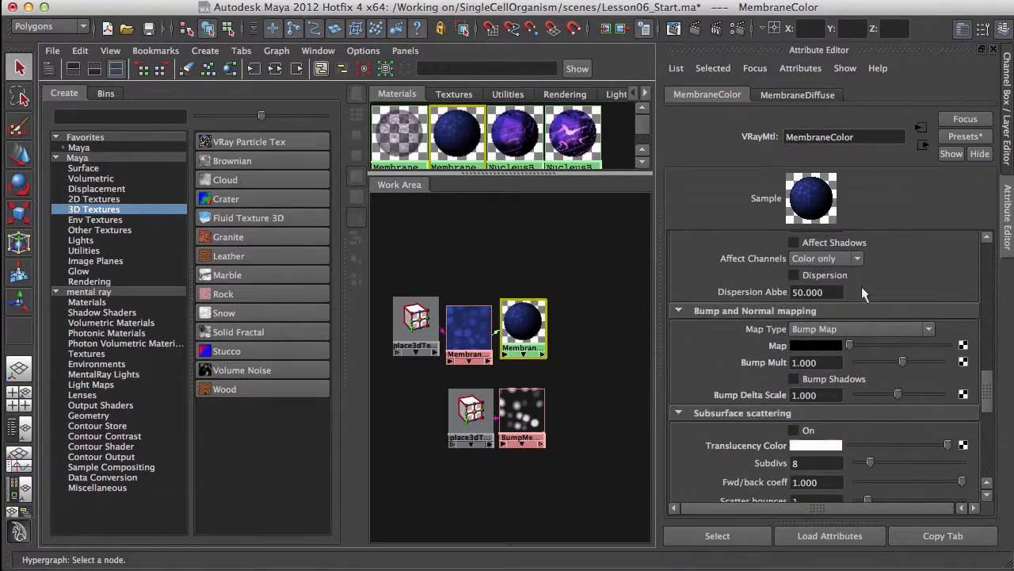
middle_click_drag(533, 424, 754, 344)
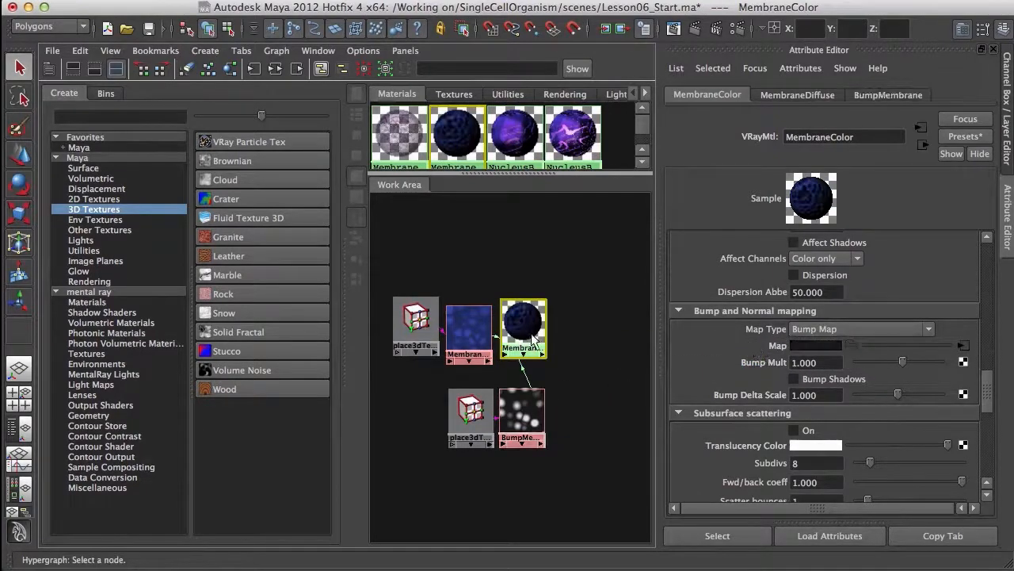
Set MembraneColor's bump multiplier to 0.020
key("f")
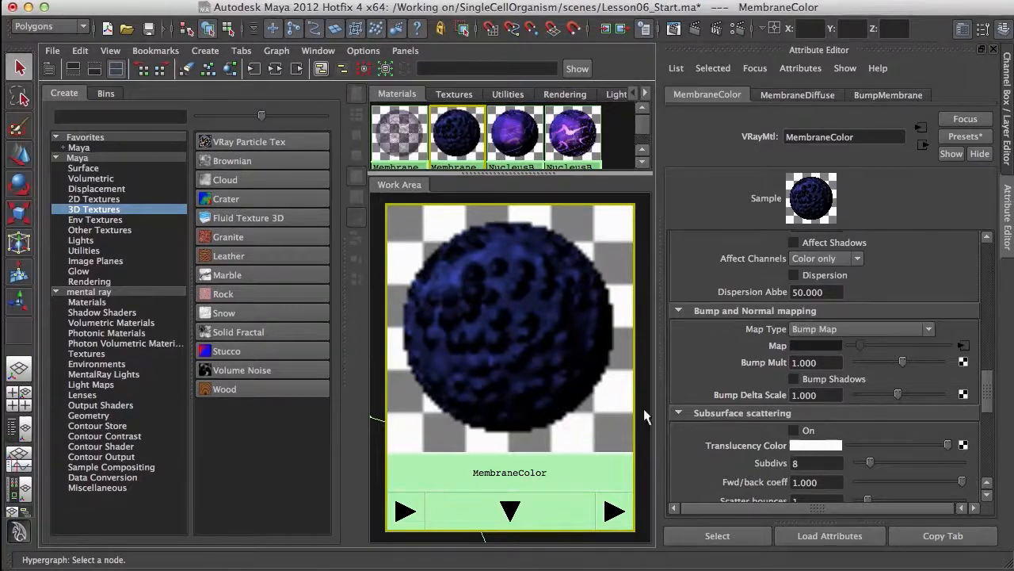
left_click(833, 362)
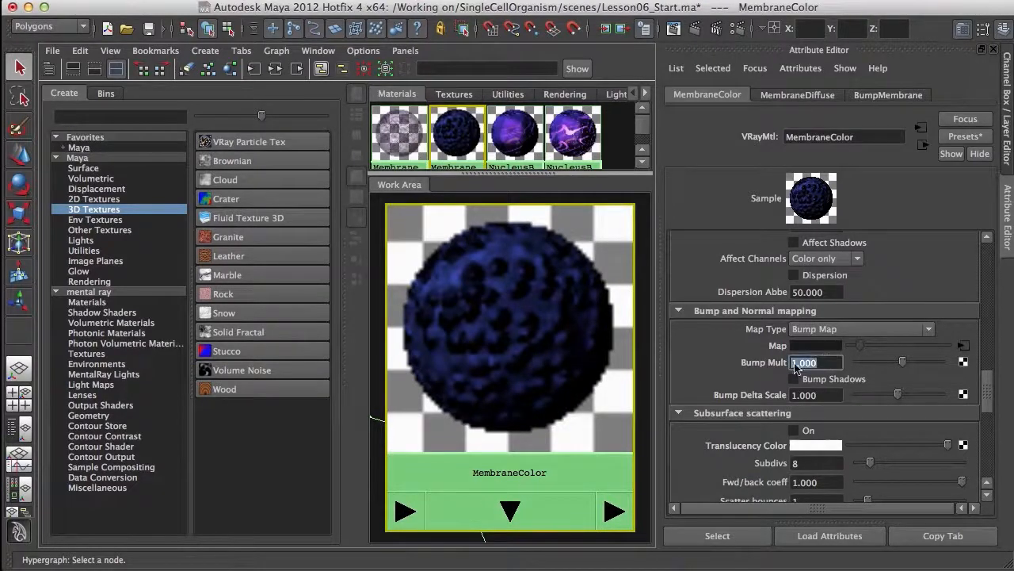
key("BackSpace")
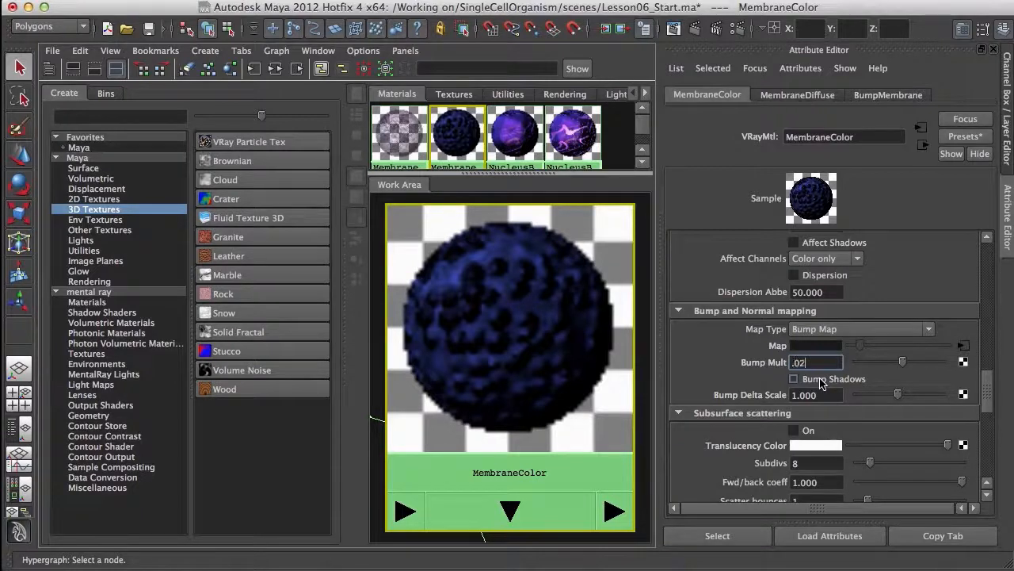
type(".020")
key("Return")
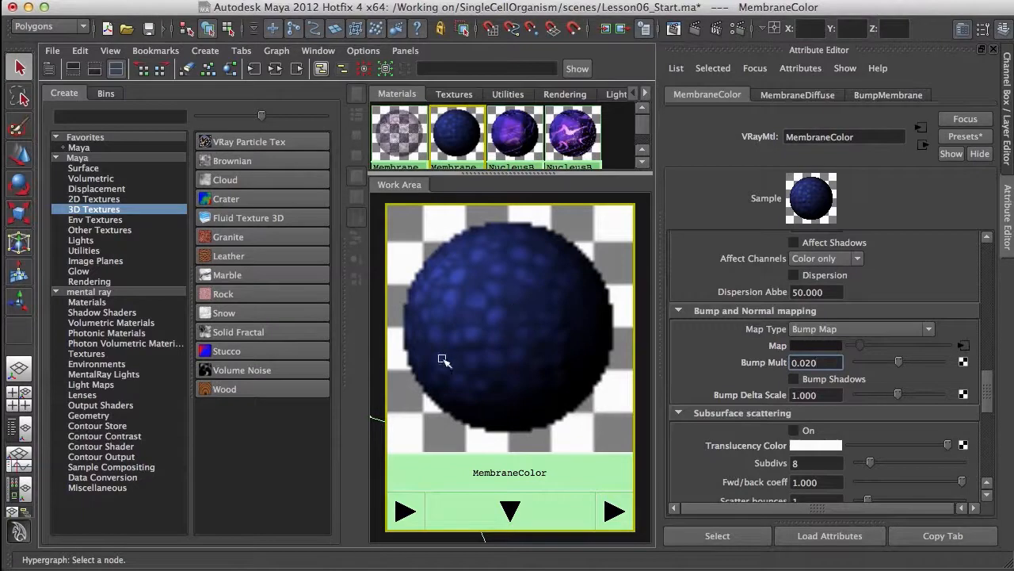
Select the outer CellMembrane sphere in the perspective view and assign the MembraneColor material to it
middle_click_drag(541, 339, 560, 356, "alt")
right_click_drag(559, 356, 404, 322, "alt")
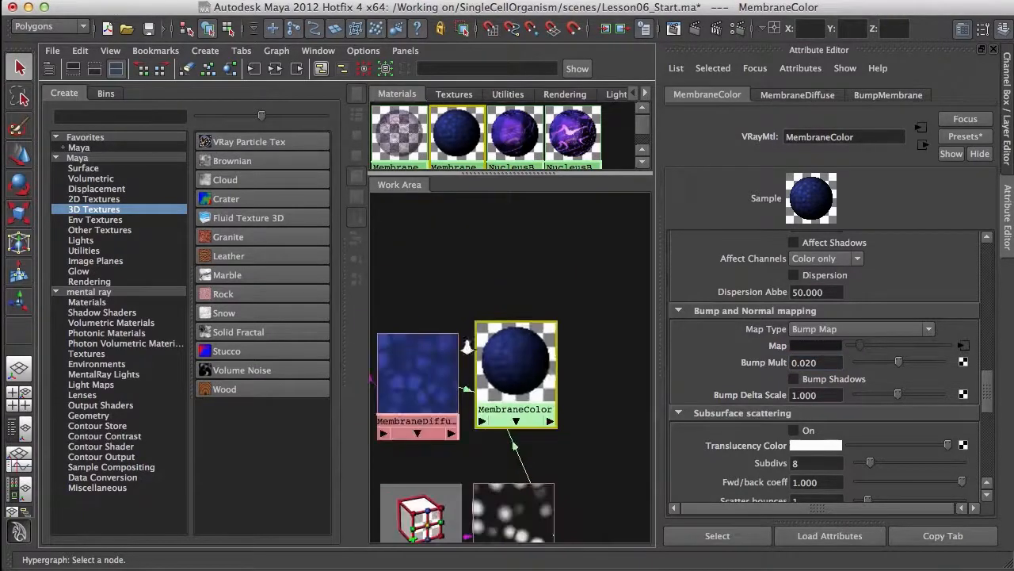
middle_click_drag(584, 436, 585, 367, "alt")
right_click_drag(585, 367, 515, 341, "alt")
middle_click_drag(515, 341, 539, 357, "alt")
right_click_drag(539, 357, 503, 355, "alt")
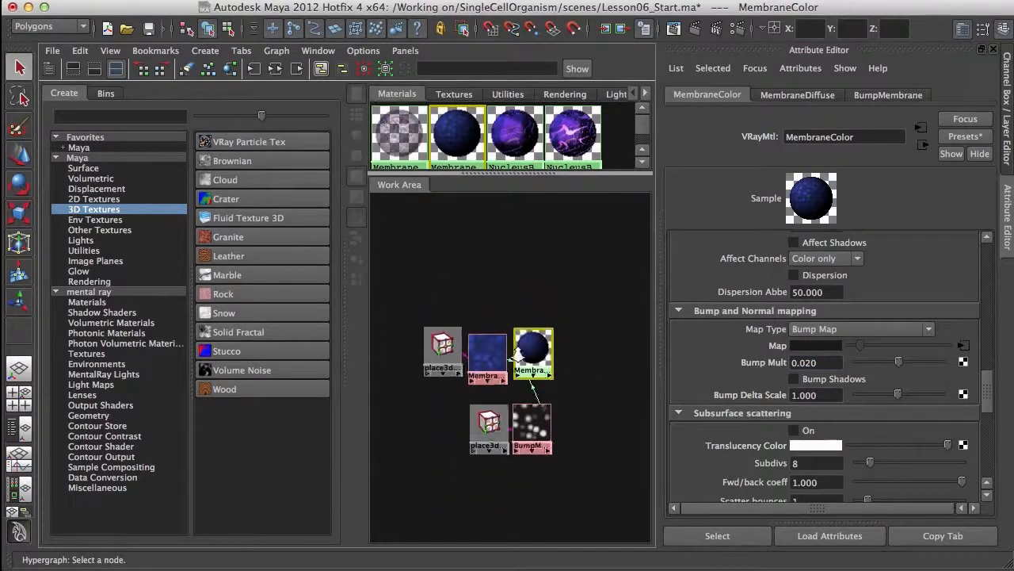
left_click(19, 370)
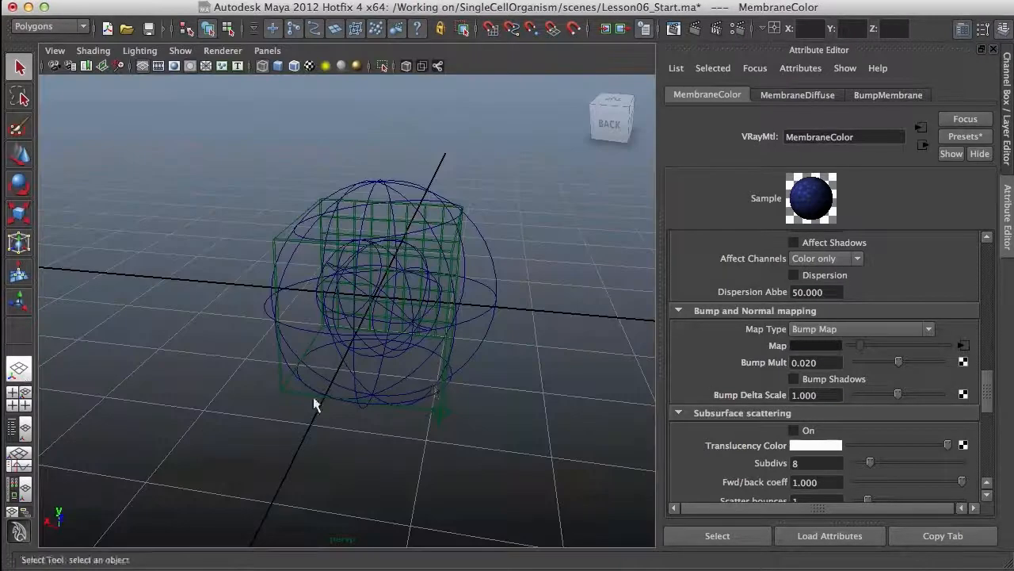
left_click(494, 263)
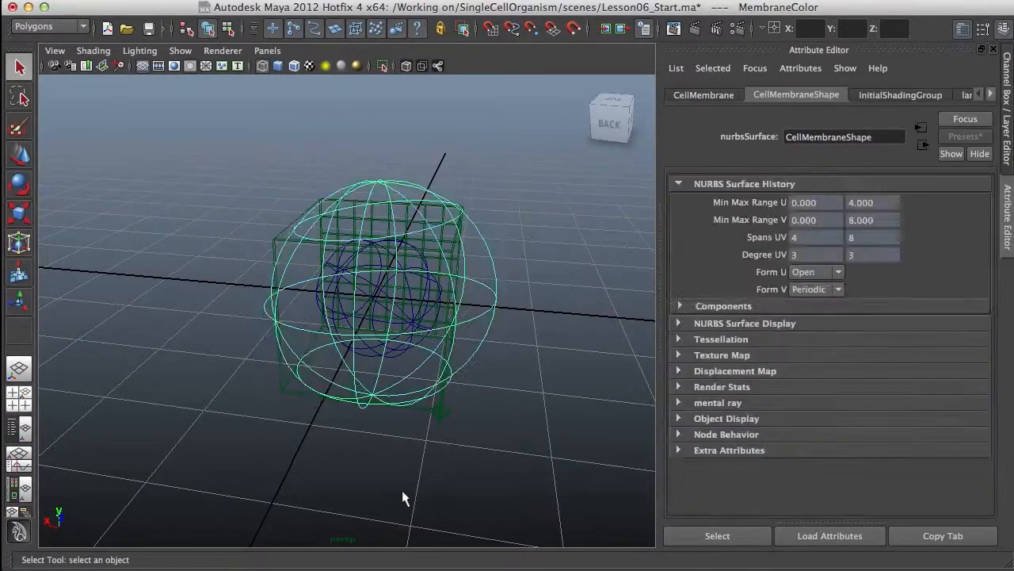
left_click(23, 487)
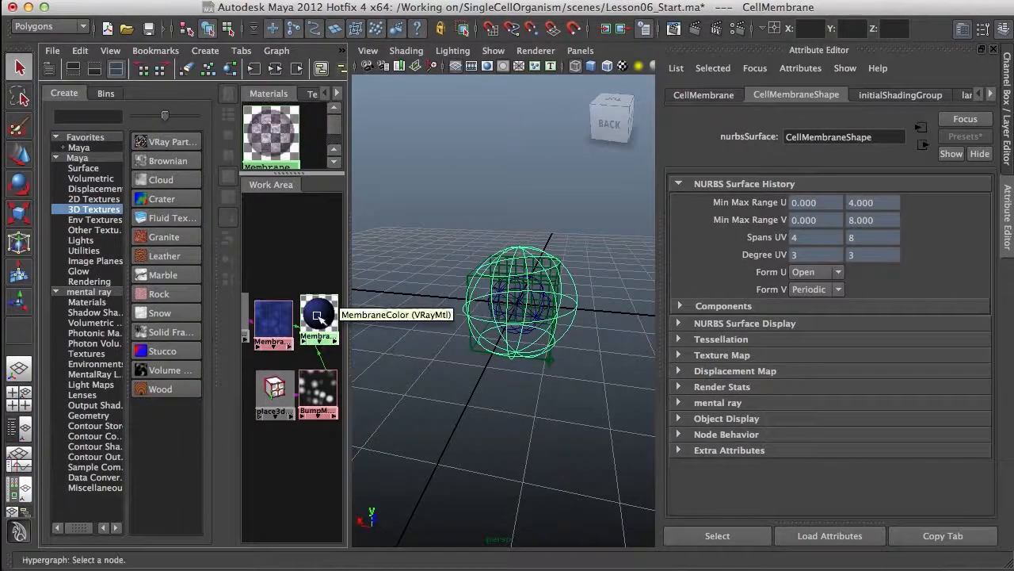
right_click_drag(317, 315, 309, 282)
Render the perspective view with V-Ray to check the membrane material, and close the render window
left_click(673, 36)
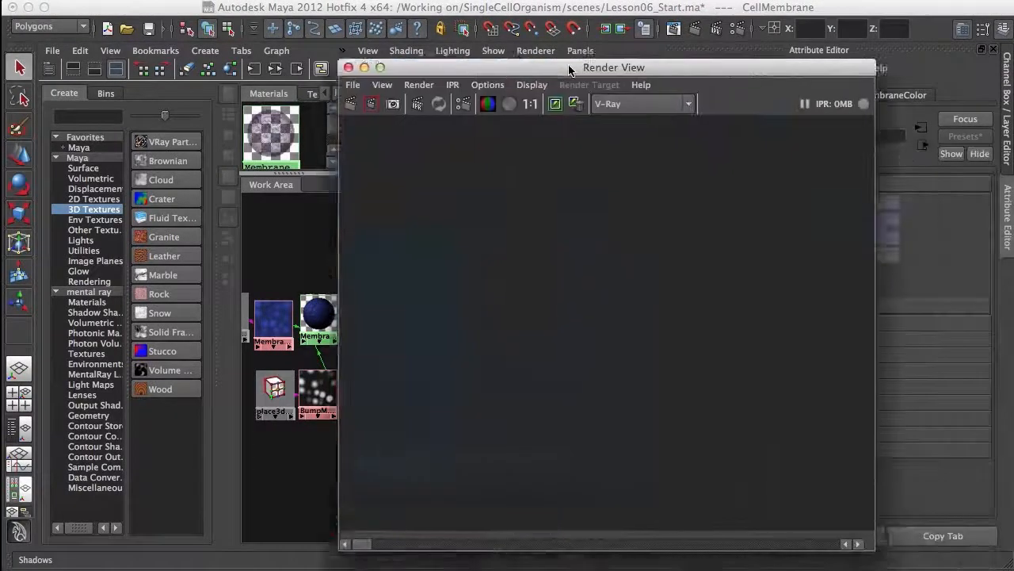
left_click(404, 94)
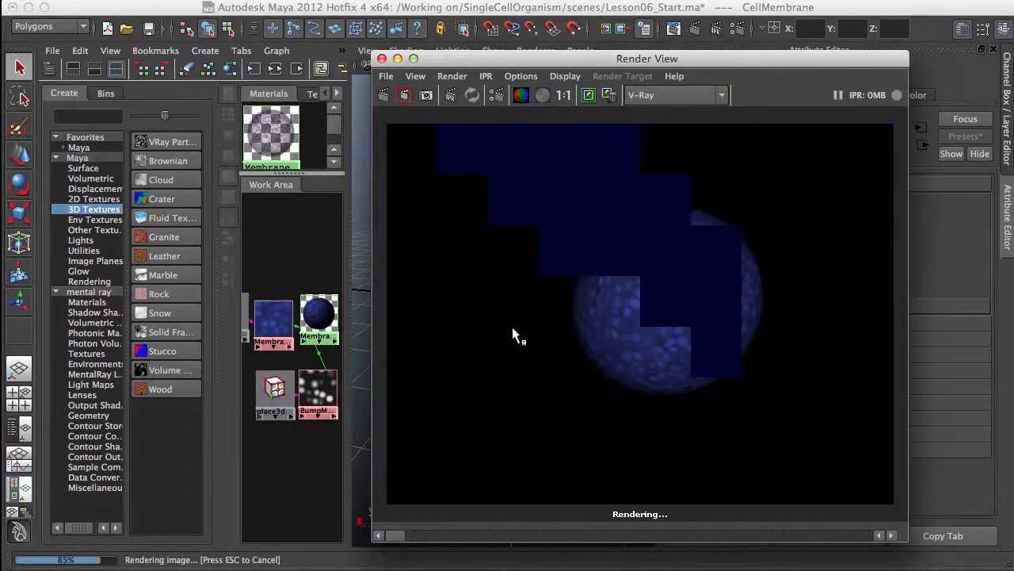
left_click_drag(822, 66, 816, 61)
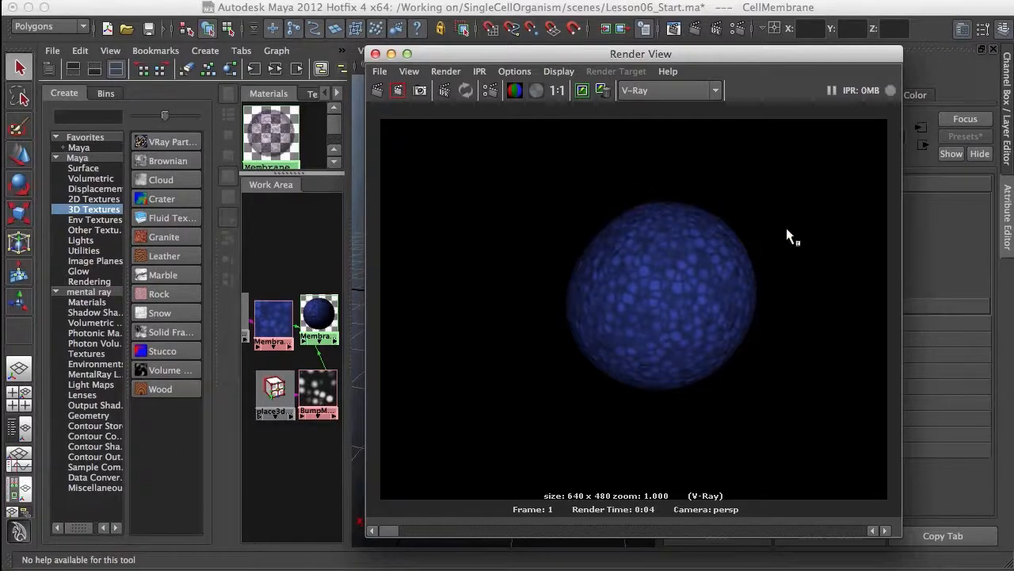
left_click(375, 53)
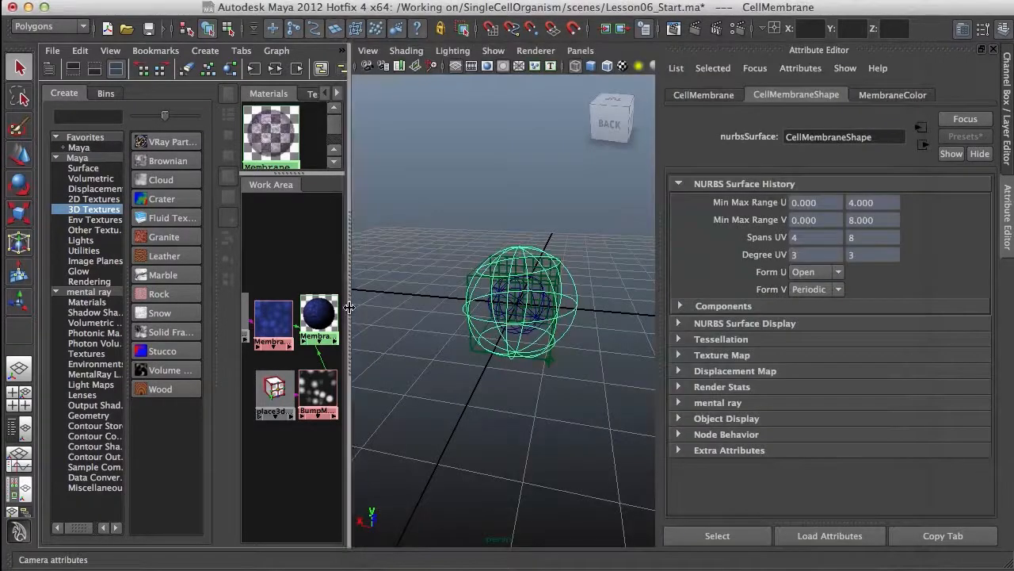
Enlarge the node work area and move the MembraneColor node to the right, away from its texture nodes
left_click_drag(349, 306, 529, 317)
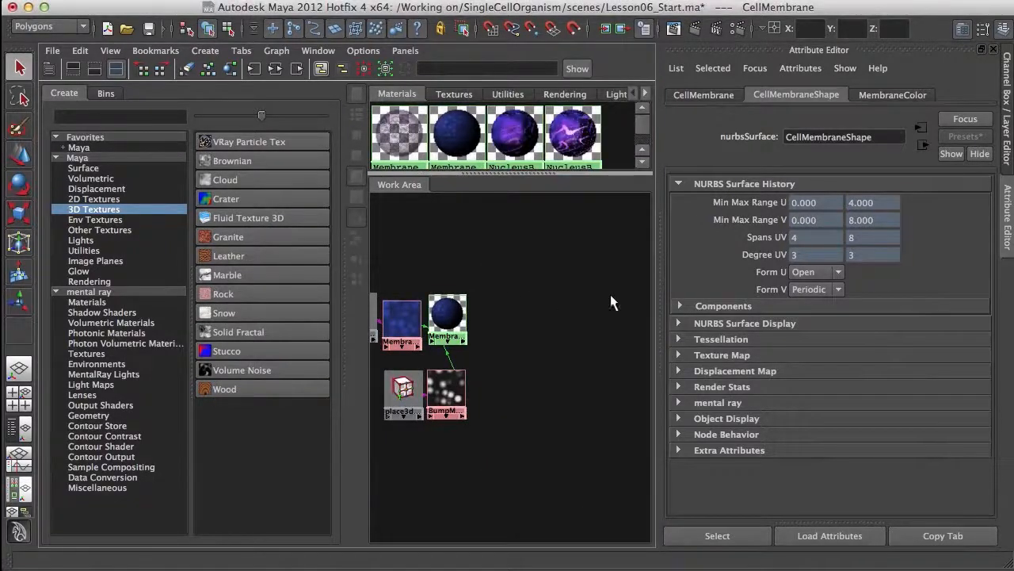
left_click(963, 30)
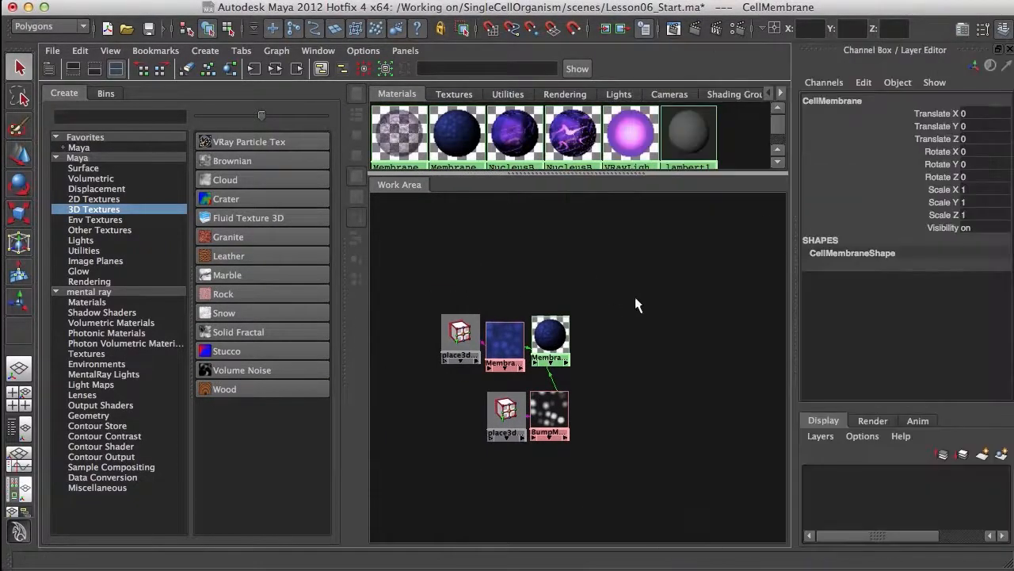
left_click_drag(626, 346, 687, 319)
double_click(691, 325)
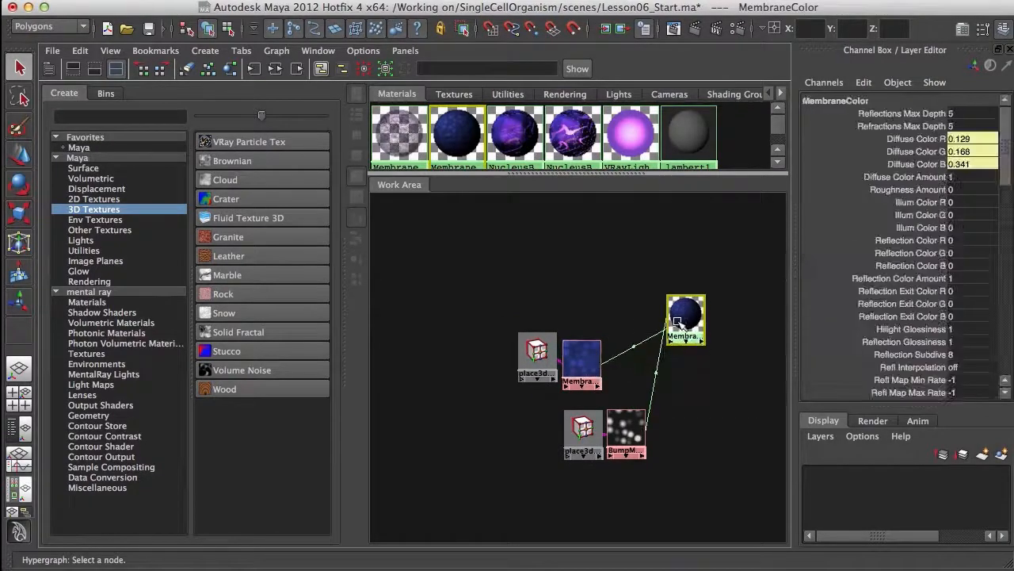
Create a 2D Ramp texture, arranged with its placement node above the other textures, and rename it OpacityRamp
left_click(96, 199)
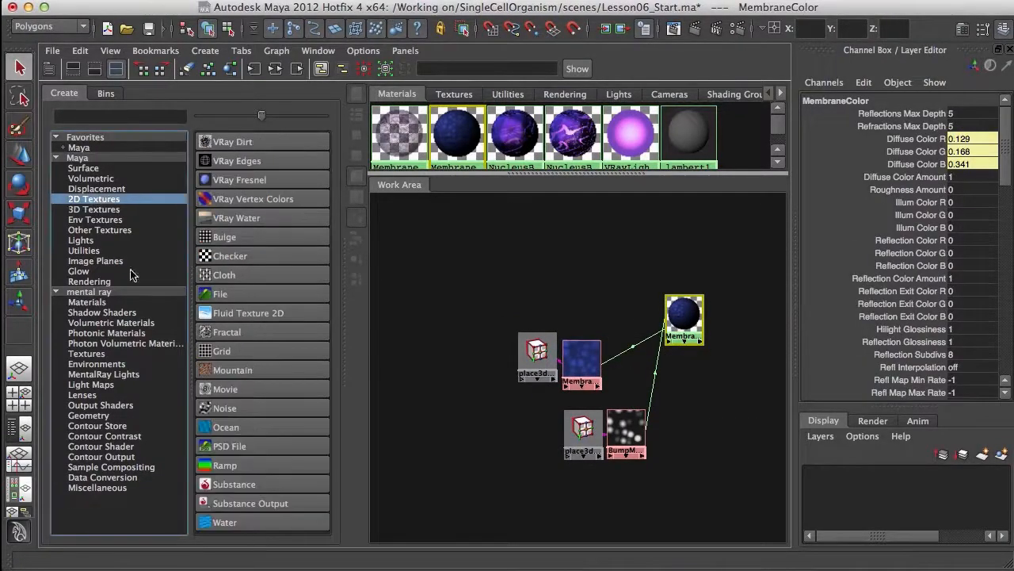
left_click(231, 466)
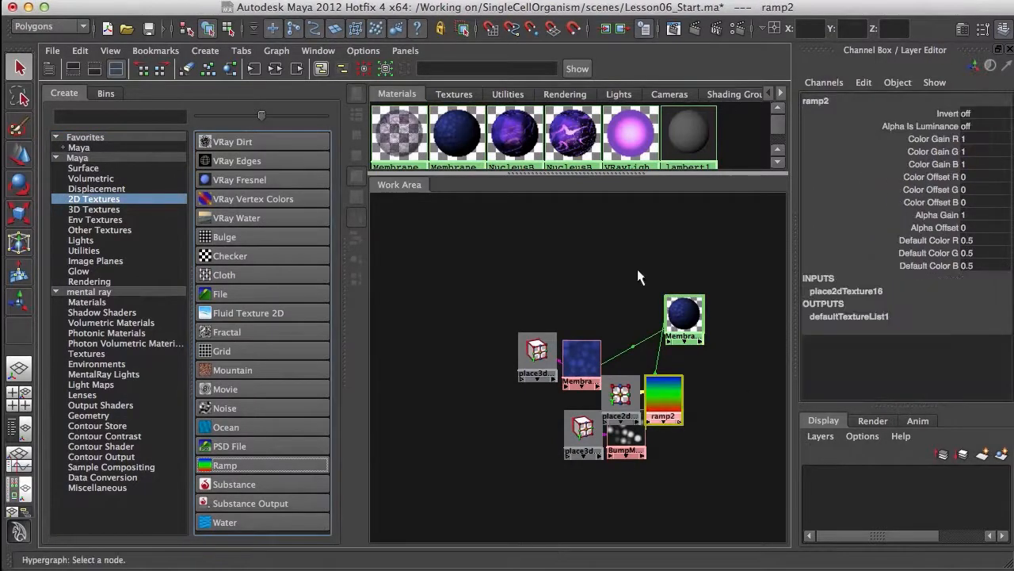
left_click_drag(664, 400, 608, 265)
left_click_drag(581, 342, 525, 275)
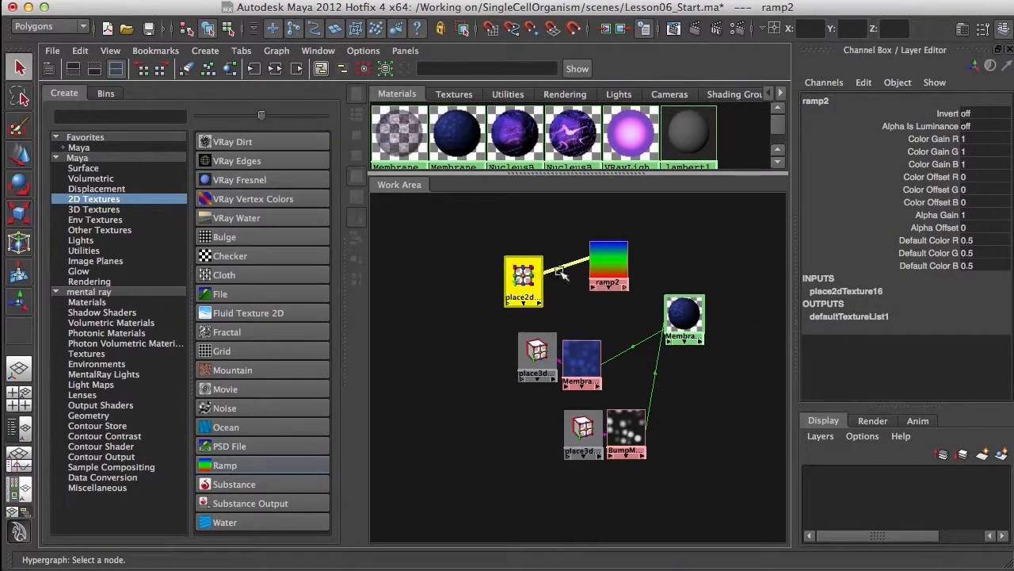
double_click(606, 280, "ctrl")
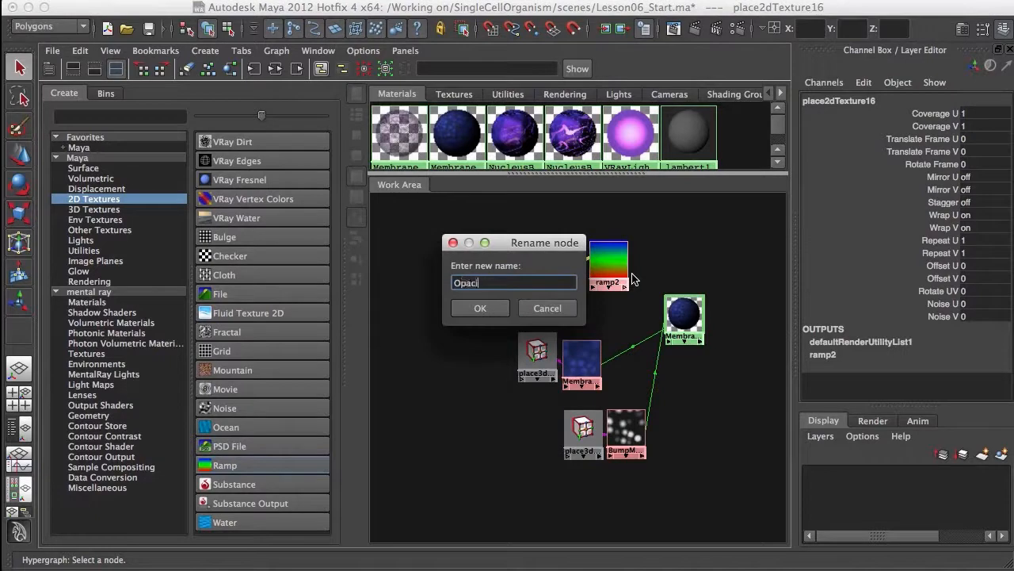
key("Return")
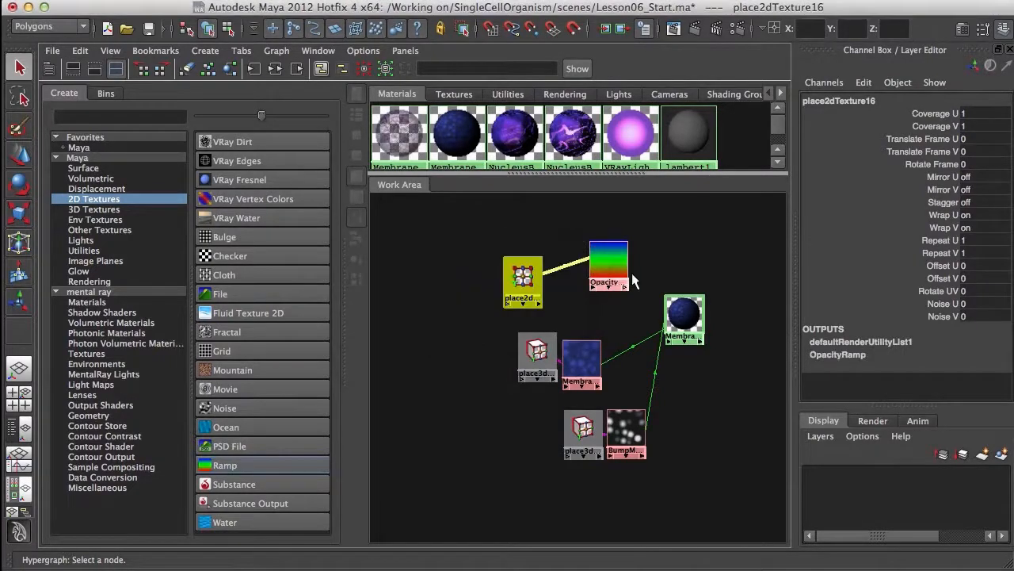
Delete OpacityRamp's green middle color and move its blue color marker to position 0.850
key("ctrl+a")
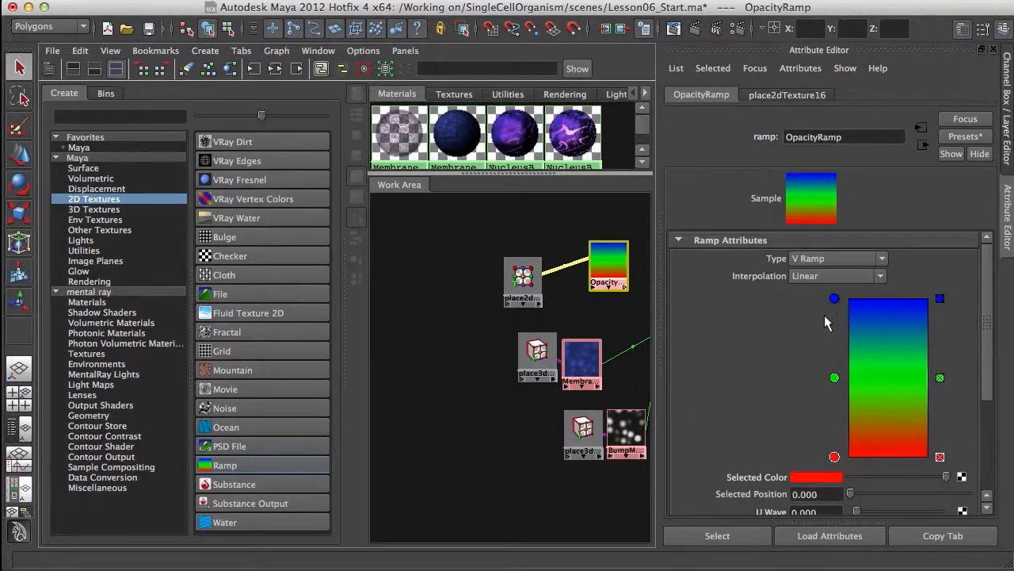
left_click(940, 377)
left_click_drag(836, 300, 835, 322)
Change OpacityRamp's blue color entry to a dark grey with value 0.122
left_click(831, 479)
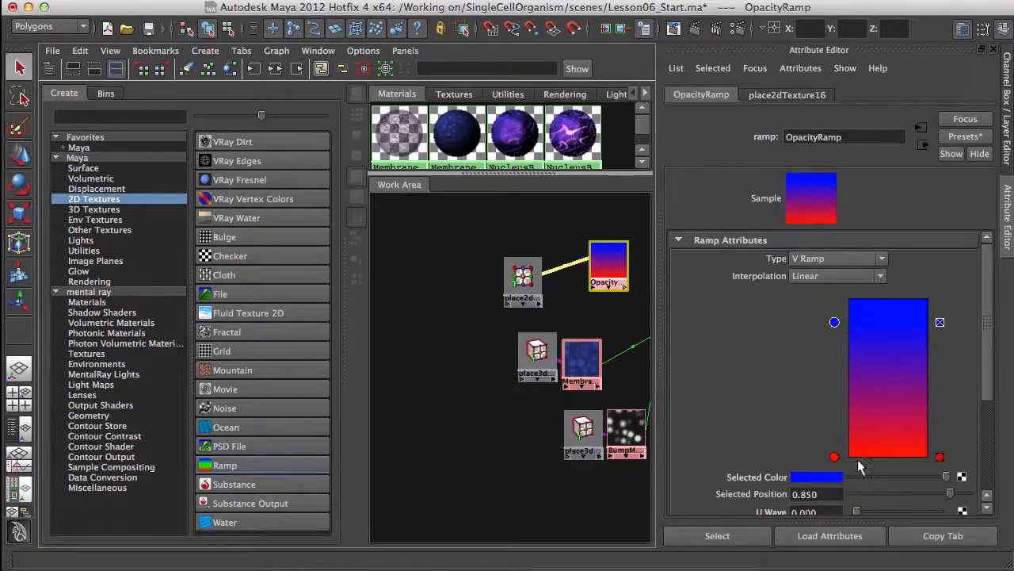
left_click(820, 480)
left_click(855, 446)
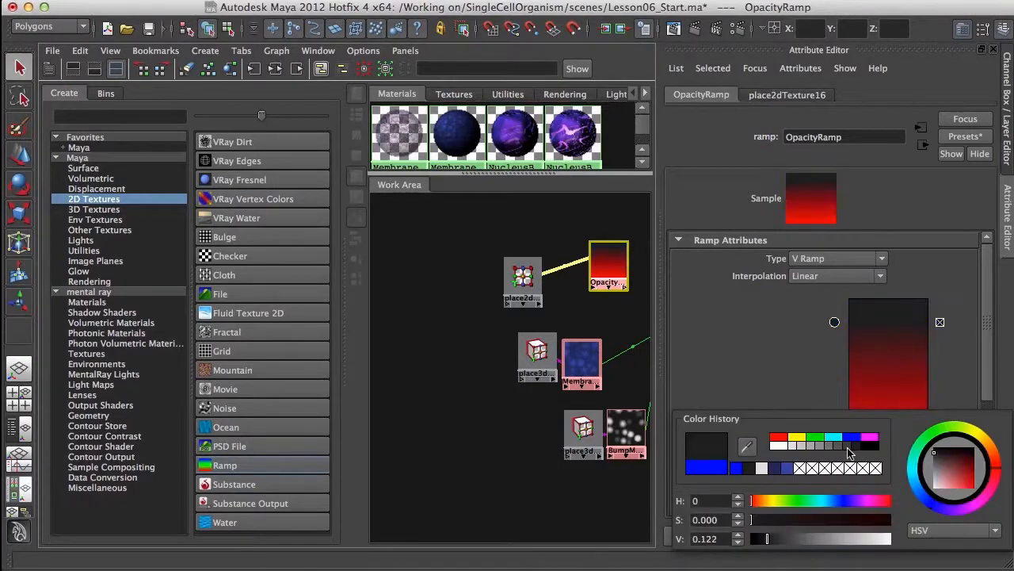
Change OpacityRamp's red color entry to white
left_click(834, 456)
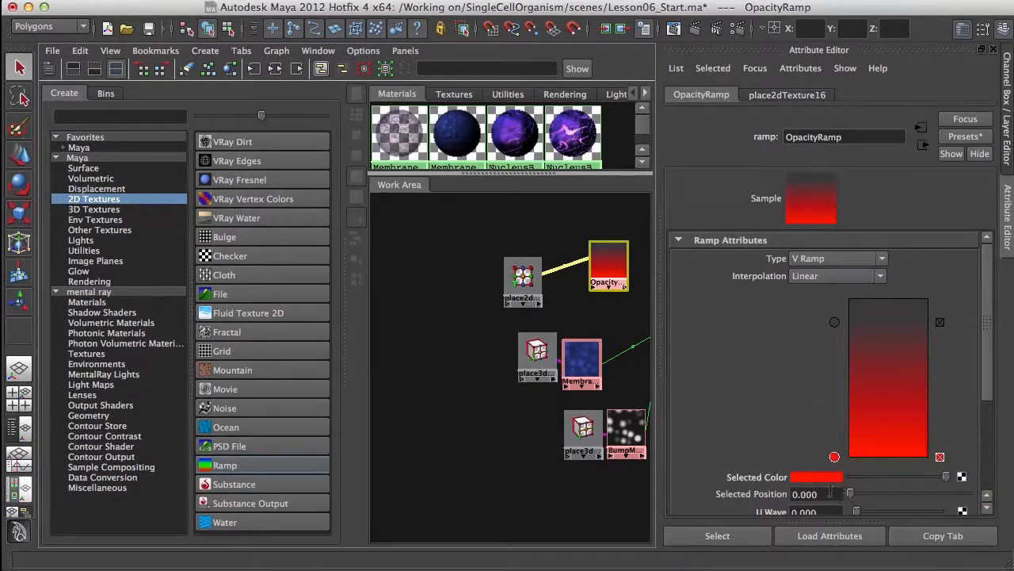
left_click(828, 479)
left_click(773, 470)
Move OpacityRamp's dark grey marker to position 0.790 and darken its grey slightly
left_click_drag(835, 324, 835, 336)
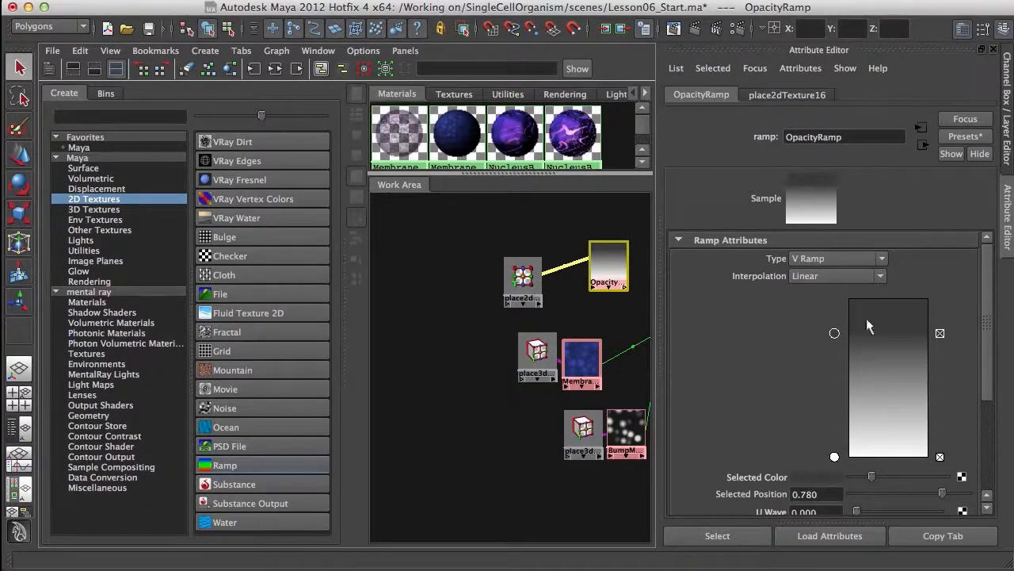
left_click_drag(838, 333, 835, 331)
left_click_drag(869, 477, 867, 476)
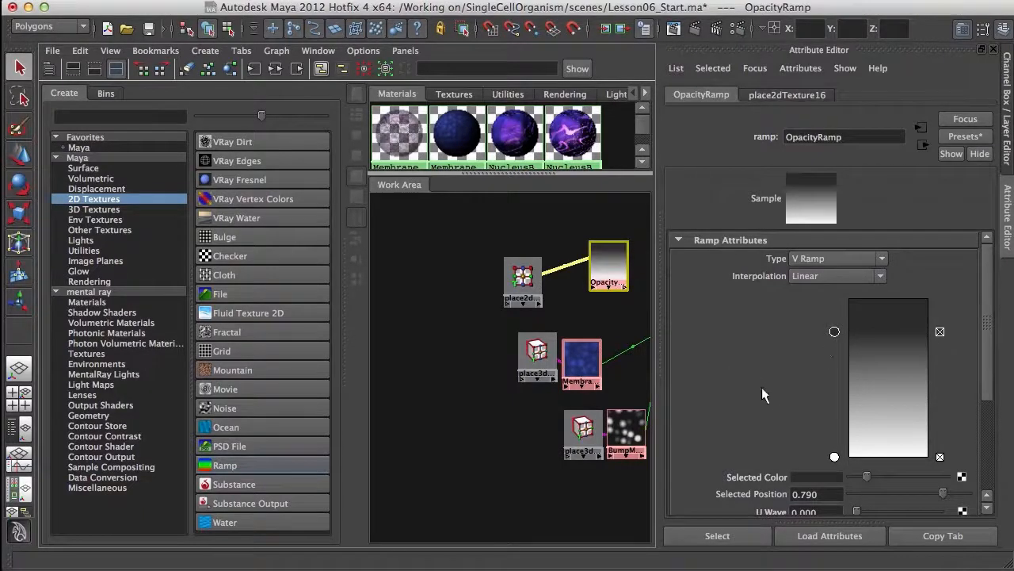
Create a Sampler Info utility node and place it just above the OpacityRamp node
left_click(605, 306)
middle_click_drag(605, 307, 575, 332, "alt")
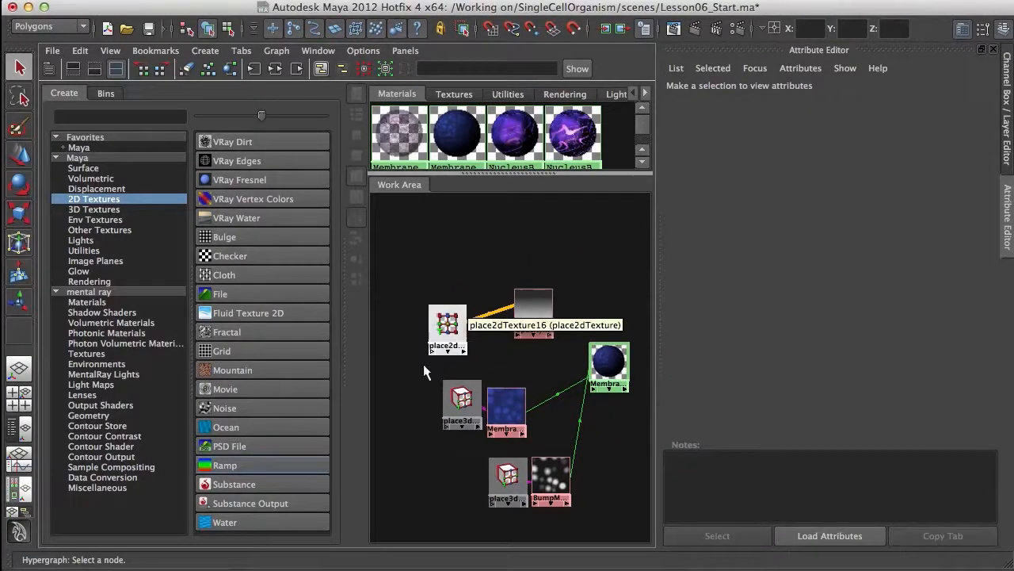
left_click(110, 250)
left_click_drag(327, 246, 323, 423)
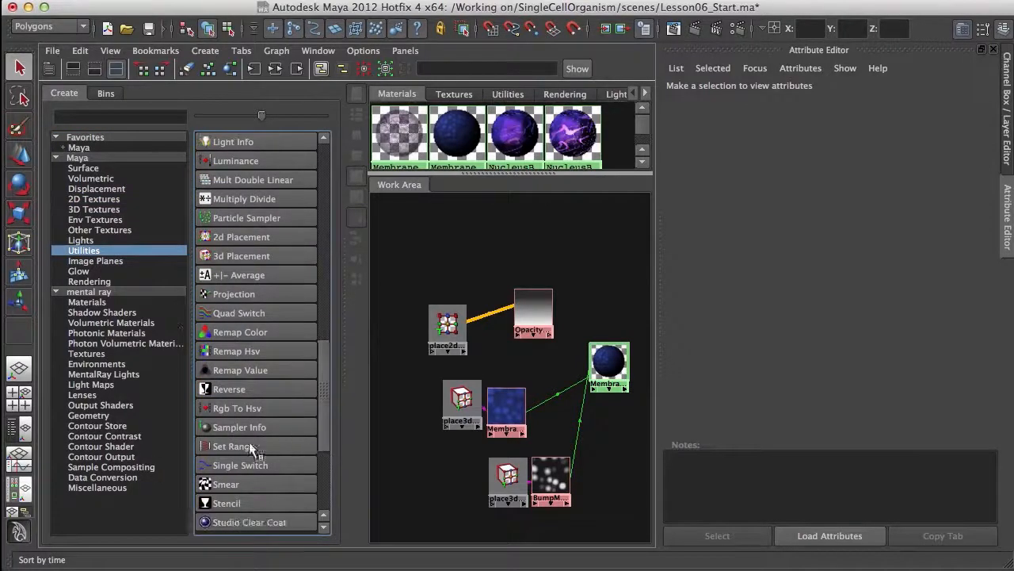
left_click(258, 426)
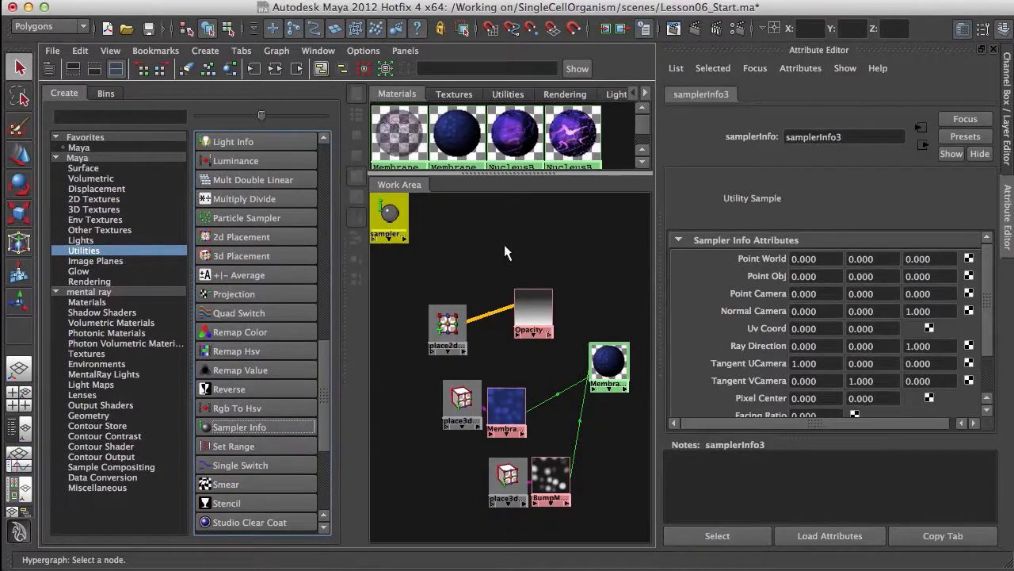
left_click_drag(395, 221, 520, 252)
Connect the Sampler Info node's facingRatio output to both uCoord and vCoord of OpacityRamp
middle_click_drag(515, 252, 541, 321)
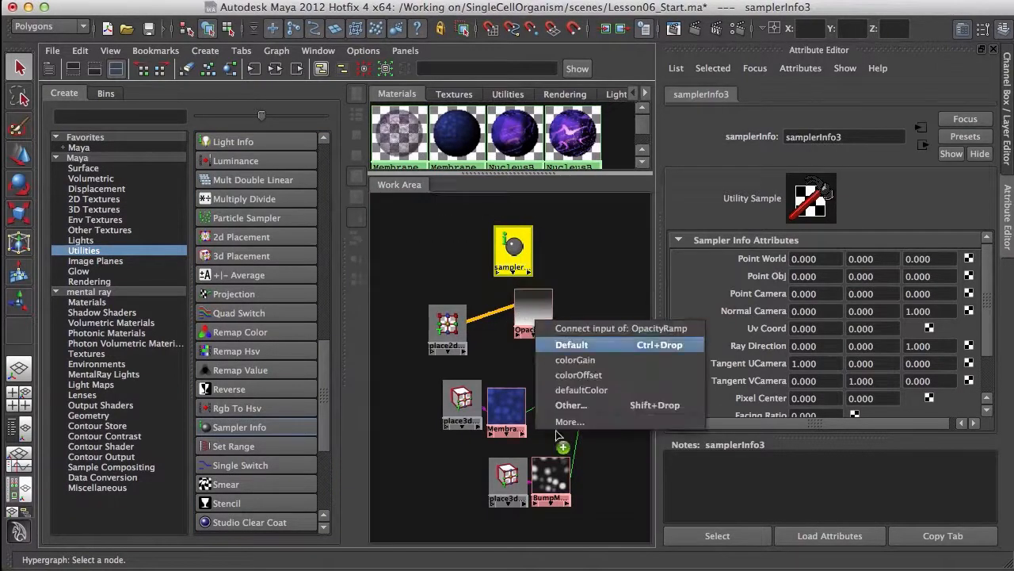
left_click(570, 405)
left_click_drag(921, 94, 673, 38)
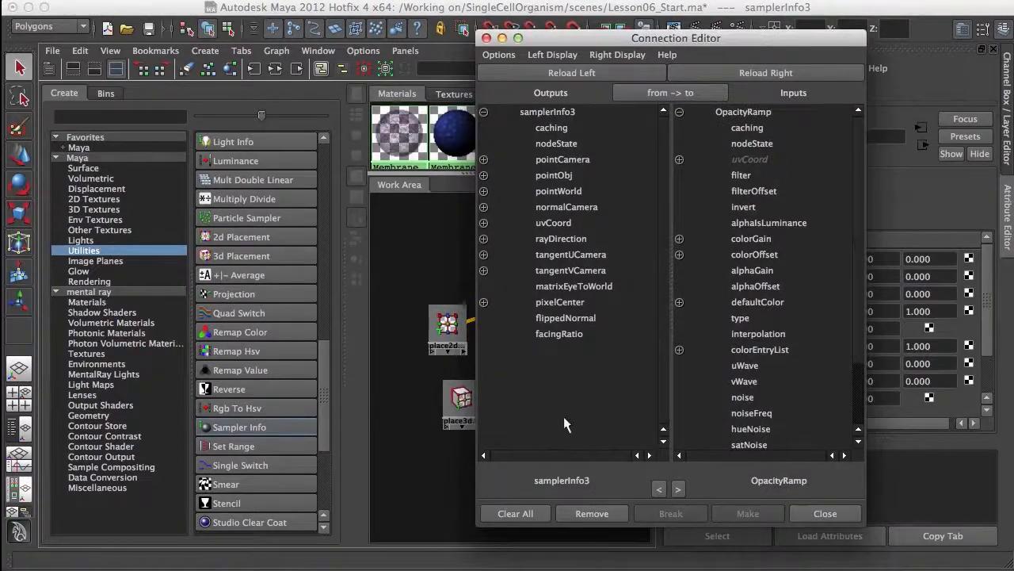
left_click(566, 337)
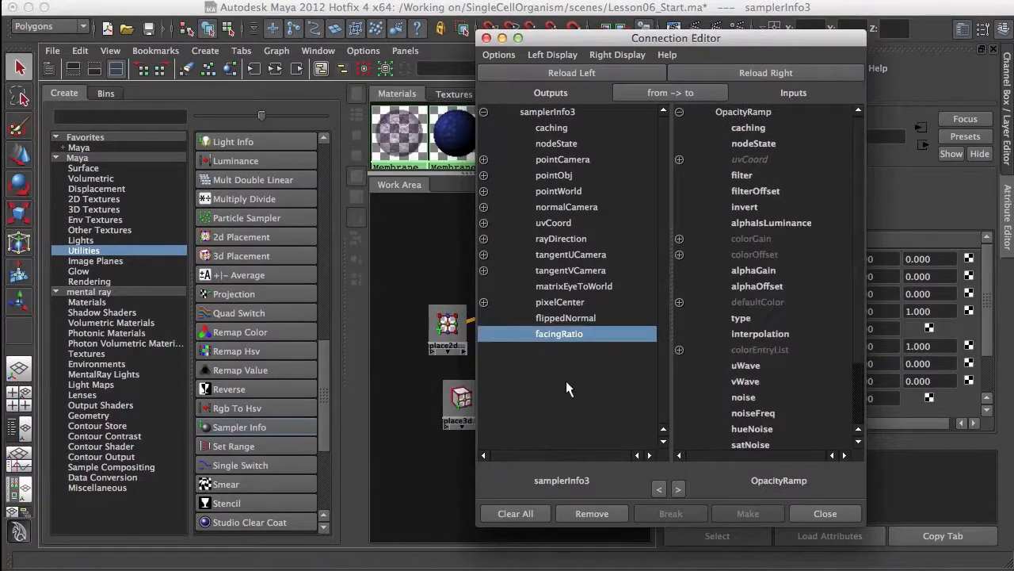
left_click(679, 159)
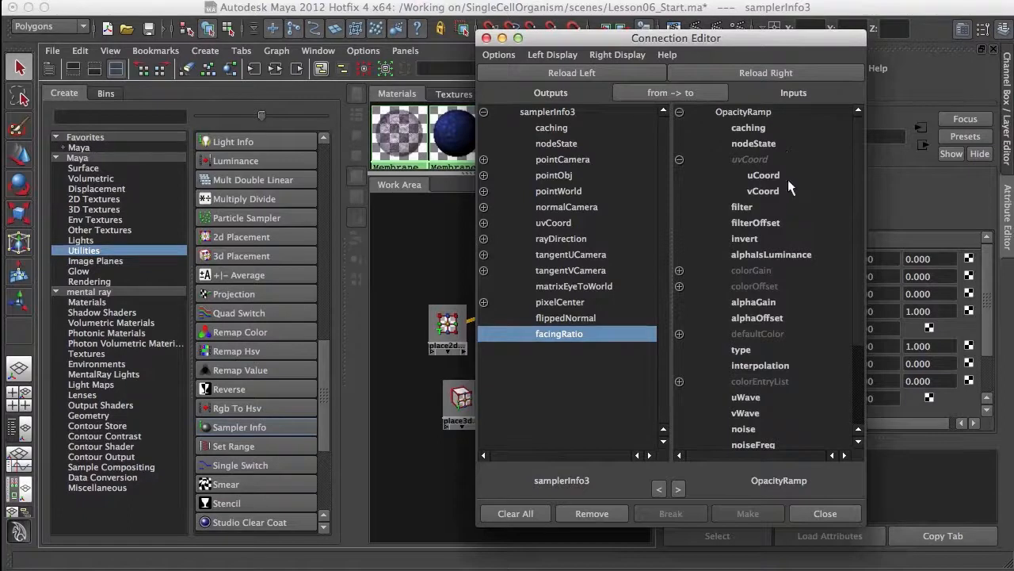
left_click(782, 176)
left_click(784, 191)
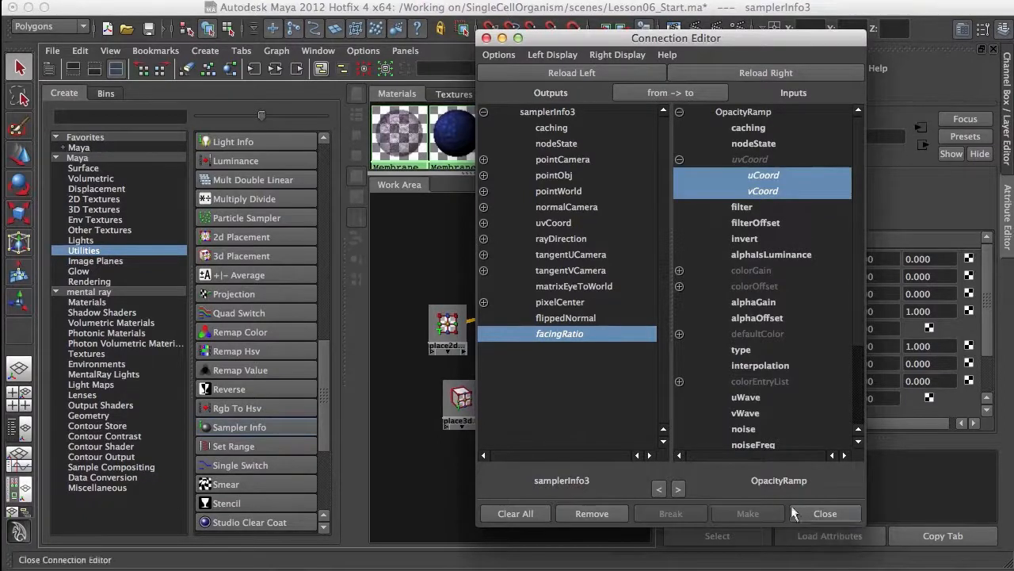
left_click(825, 513)
Connect OpacityRamp to the Opacity Map of the MembraneColor material
middle_click_drag(588, 327, 528, 346, "alt")
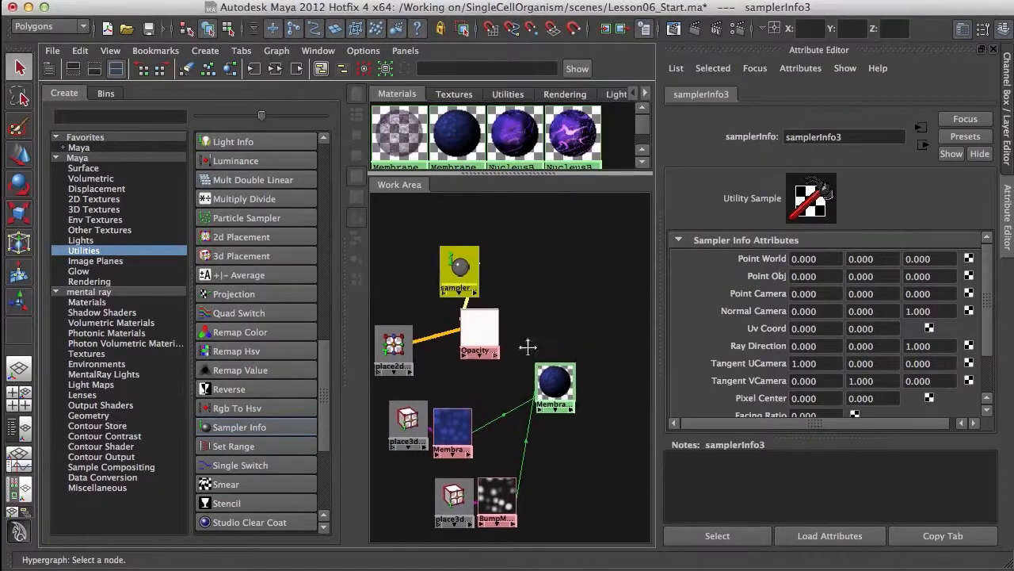
left_click(550, 366)
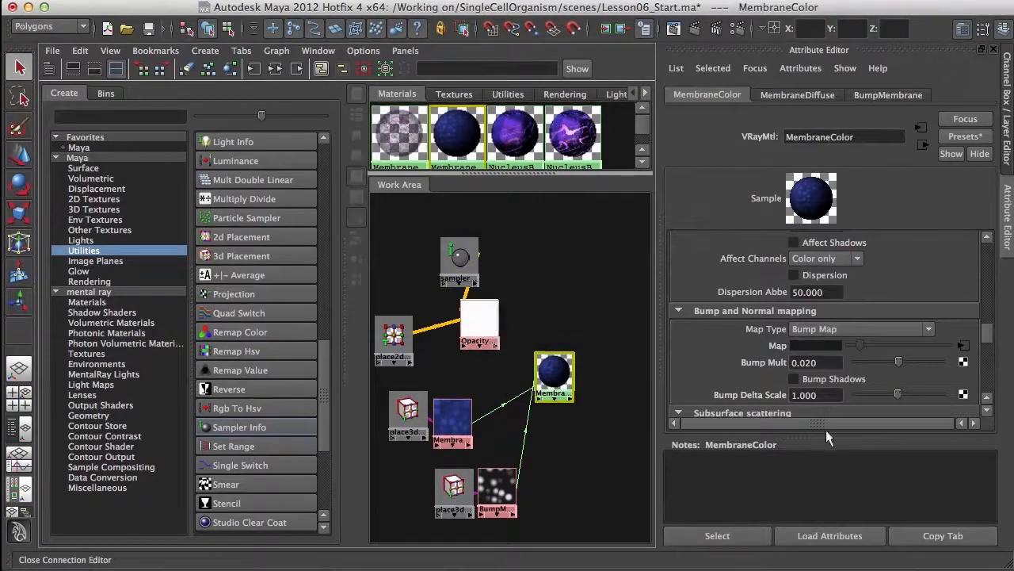
left_click_drag(825, 438, 824, 519)
mouse_move(484, 321)
middle_mouse_down()
mouse_move(615, 349)
mouse_move(756, 350)
mouse_move(600, 351)
mouse_move(602, 365)
mouse_move(476, 320)
middle_mouse_up()
left_click_drag(988, 385, 987, 248)
middle_click_drag(479, 321, 739, 308)
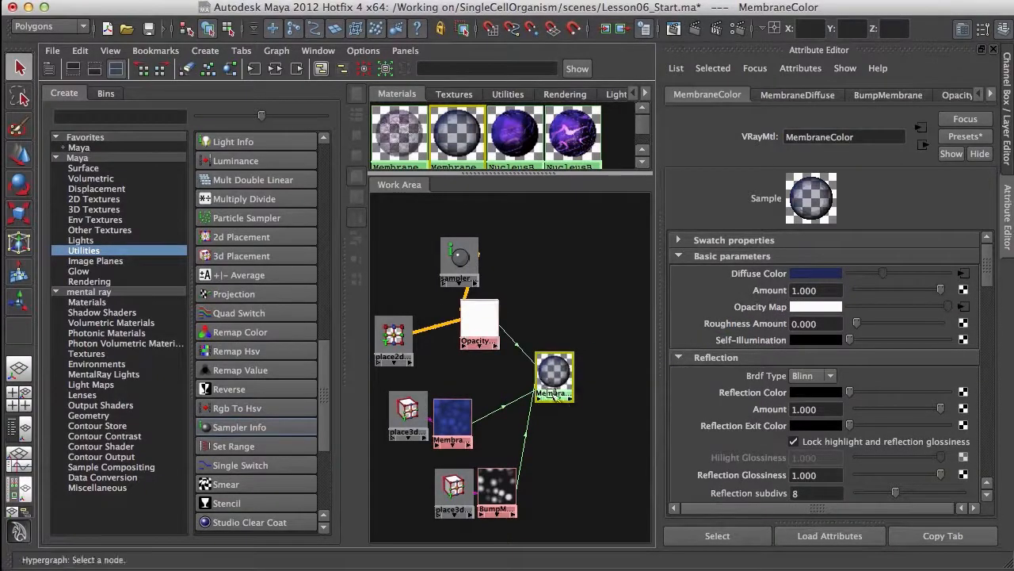
Examine MembraneColor's swatch close up and redo the V-Ray render, keeping the images to compare the membrane's opacity
key("f")
middle_click_drag(588, 379, 580, 385, "alt")
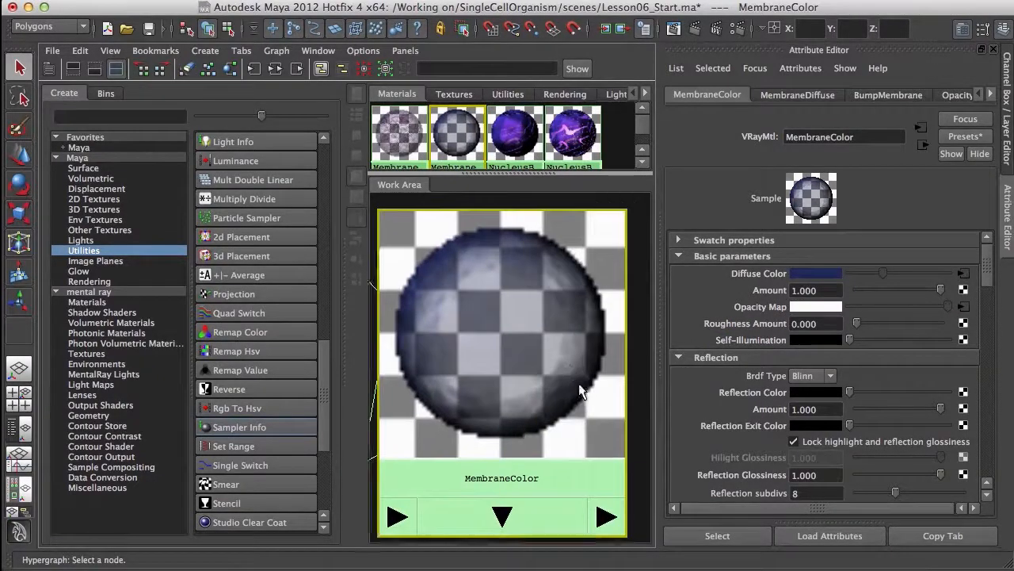
right_click_drag(580, 385, 533, 370, "alt")
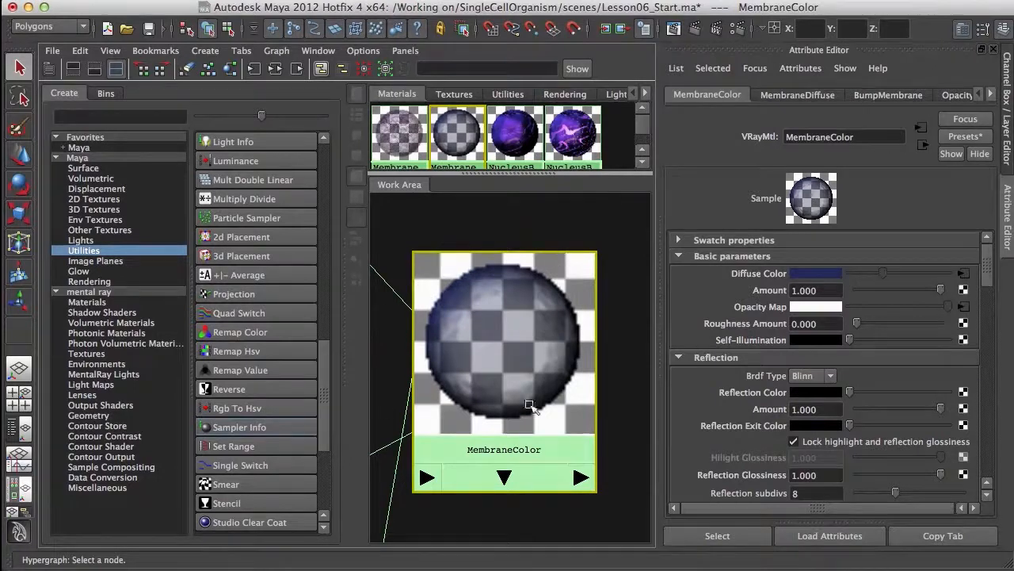
middle_click_drag(543, 394, 554, 384, "alt")
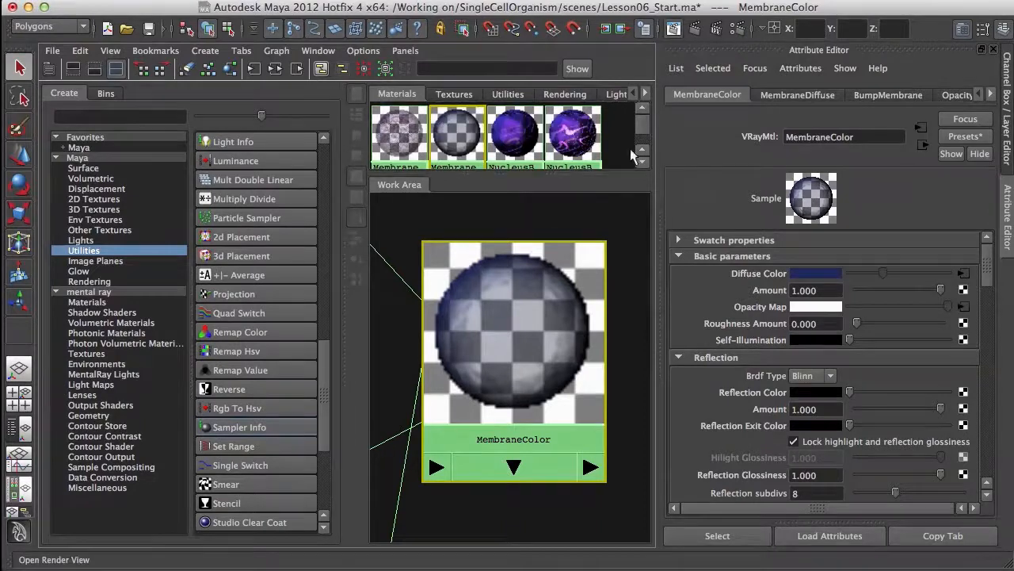
left_click(672, 30)
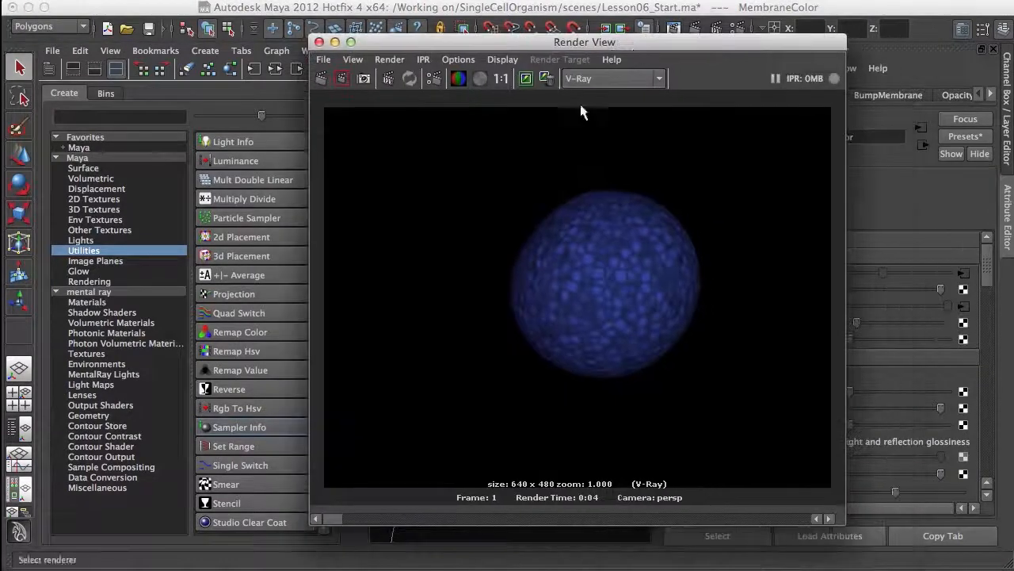
left_click(526, 78)
left_click(322, 81)
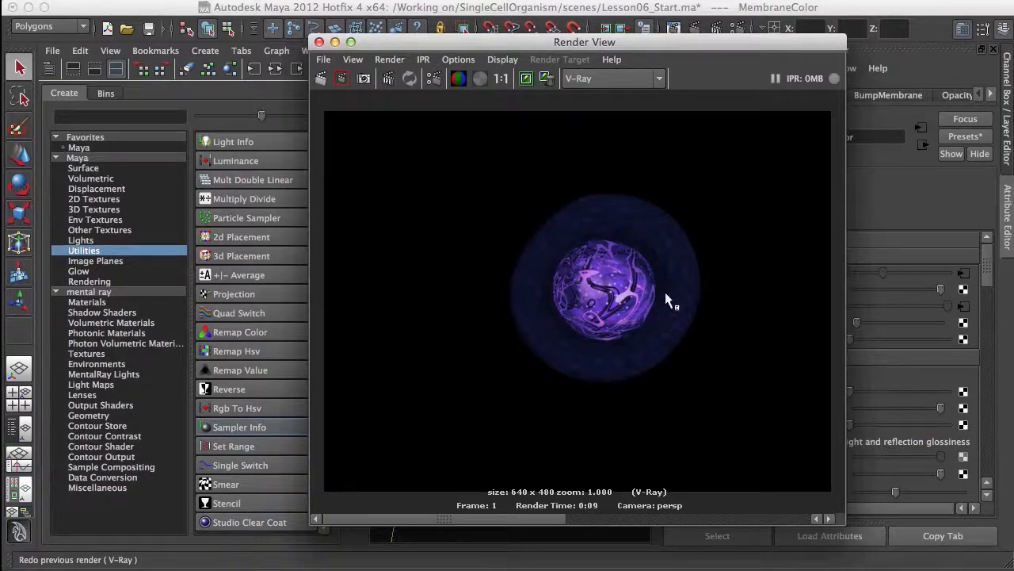
left_click_drag(729, 42, 808, 32)
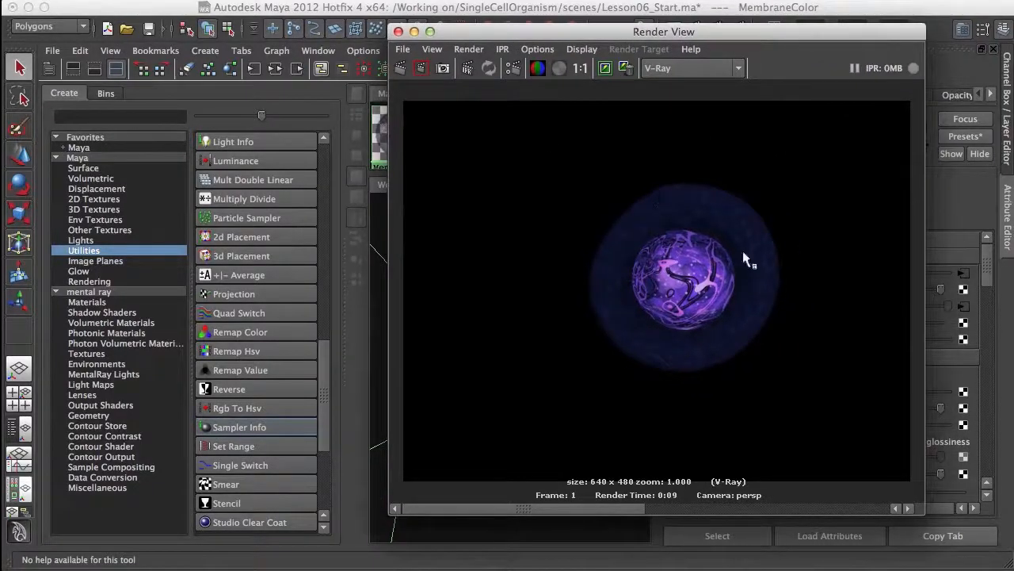
left_click(604, 68)
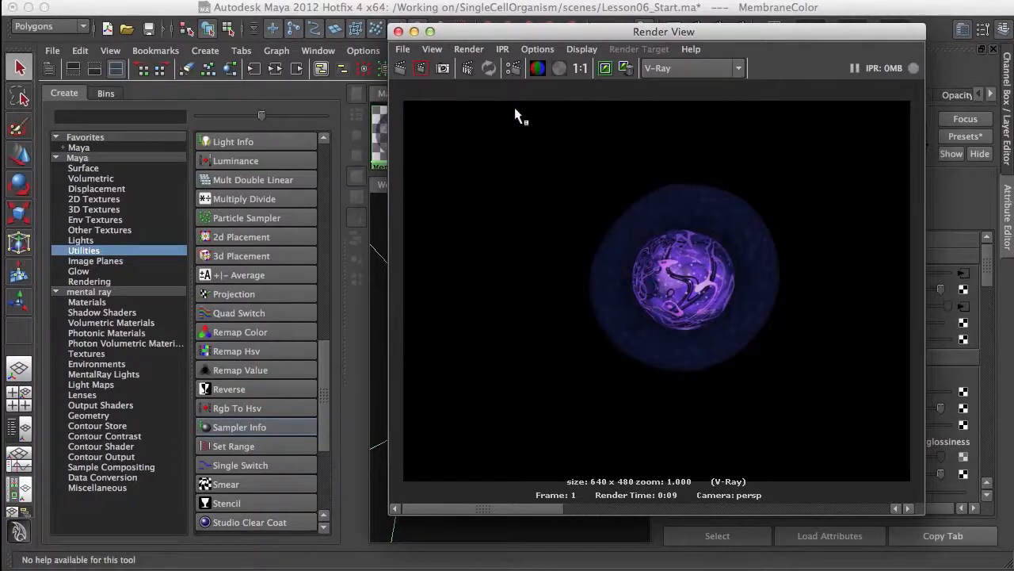
left_click(398, 31)
Fine-tune OpacityRamp's dark grey marker to position 0.770, checking the effect on MembraneColor's swatch
right_click_drag(539, 344, 394, 325, "alt")
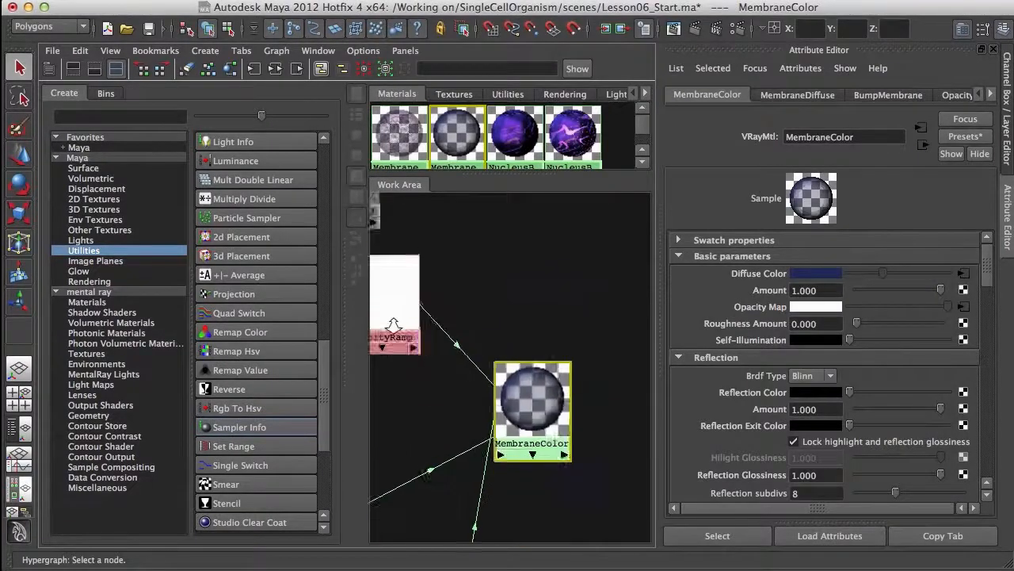
middle_click_drag(394, 325, 489, 358, "alt")
left_click(486, 341)
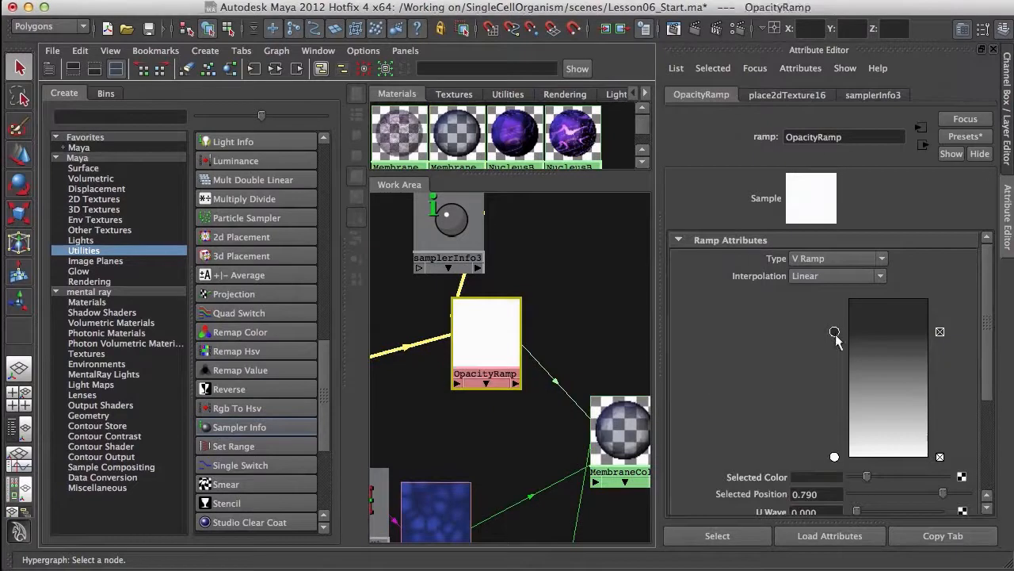
mouse_move(836, 336)
left_mouse_down()
mouse_move(841, 351)
mouse_move(834, 339)
left_mouse_up()
left_click(618, 437)
key("f")
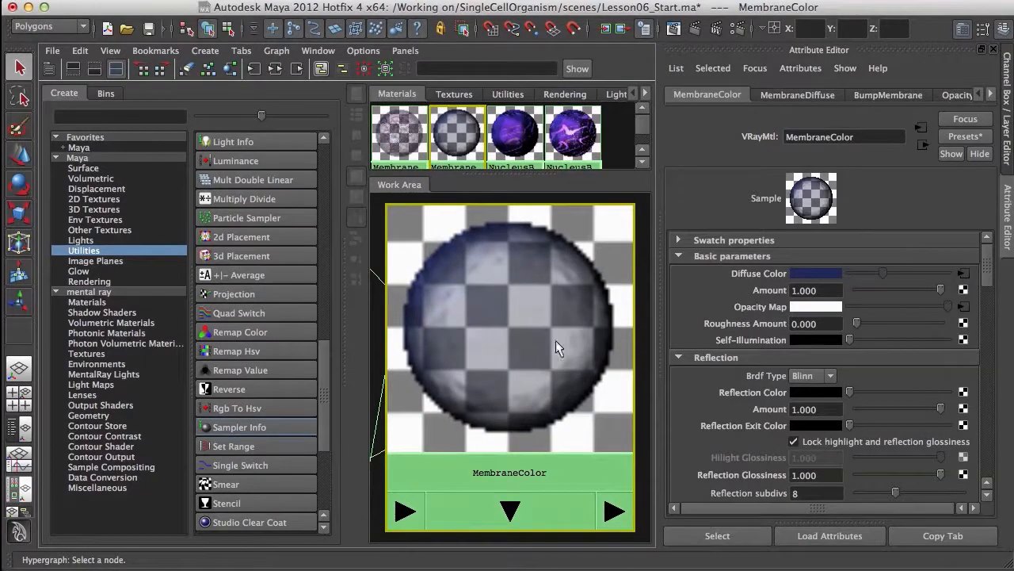
middle_click_drag(577, 358, 643, 393, "alt")
left_click(963, 308)
mouse_move(840, 339)
left_mouse_down()
mouse_move(845, 363)
mouse_move(836, 345)
left_mouse_up()
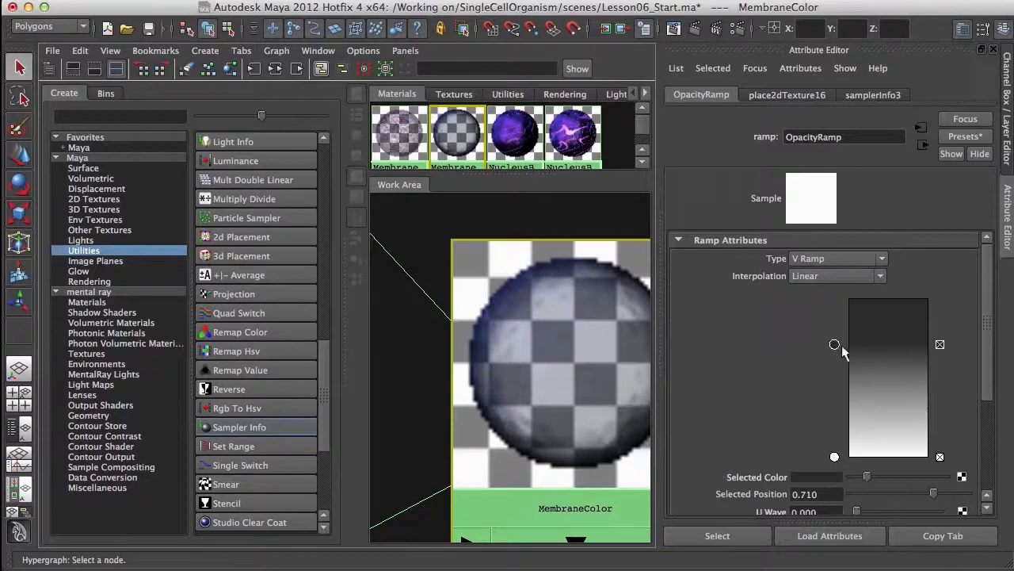
left_click_drag(838, 350, 839, 343)
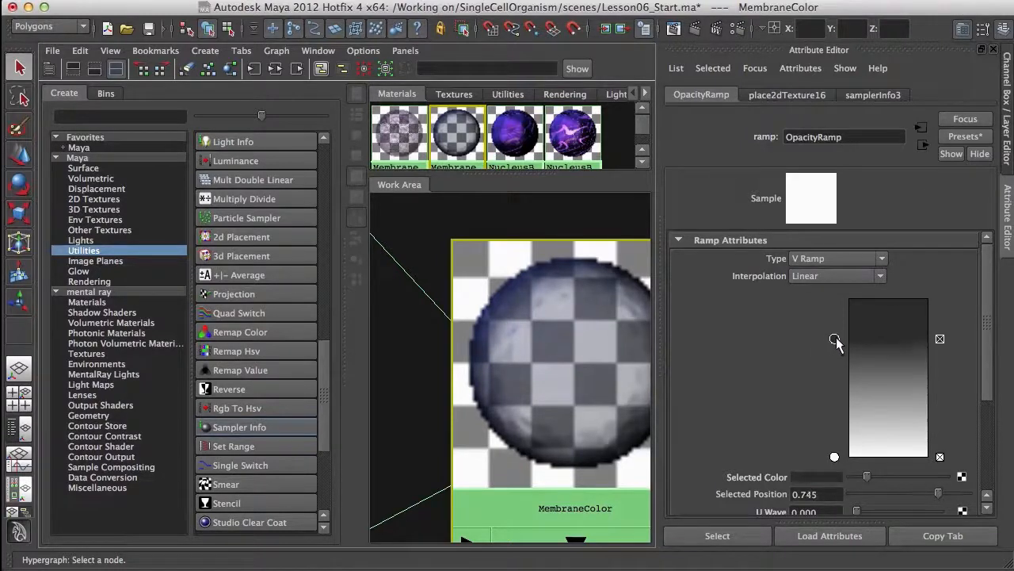
Examine the membrane's transparency around the nucleus in the Render View
left_click(672, 29)
left_click_drag(780, 29, 731, 34)
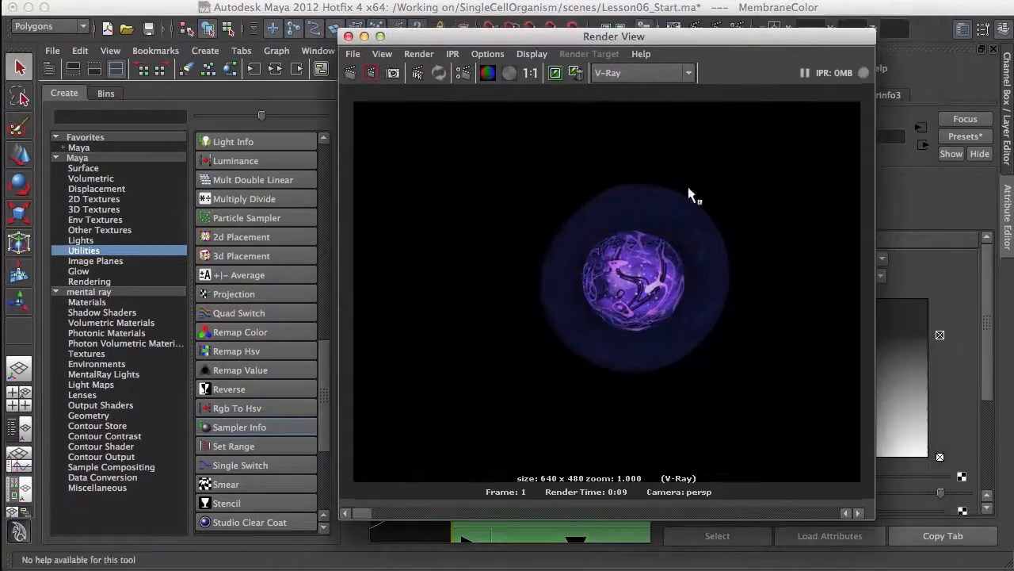
left_click(348, 37)
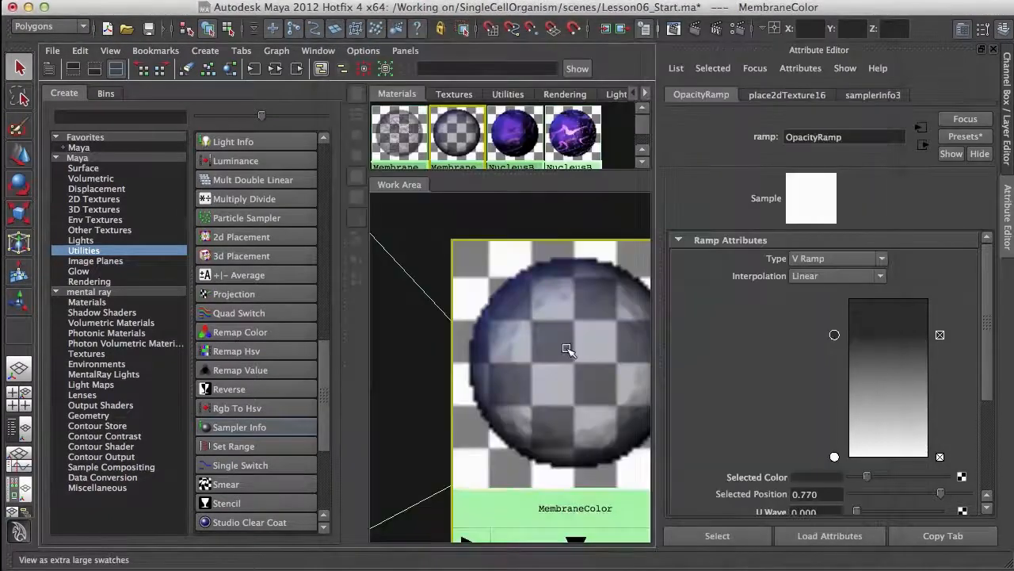
right_click_drag(541, 324, 452, 302, "alt")
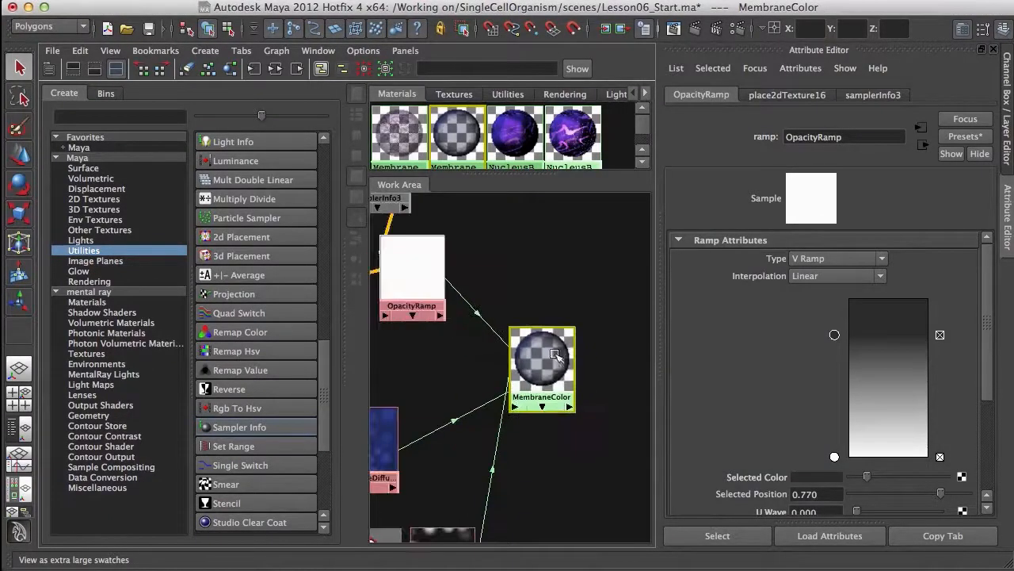
left_click(673, 29)
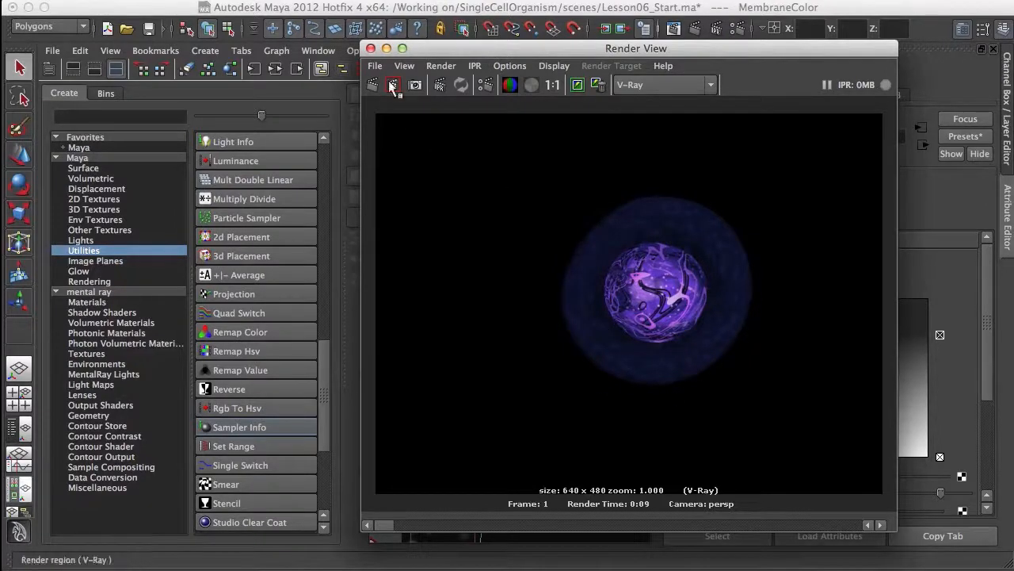
left_click(371, 48)
Move the BumpMembrane texture and its 3D placement node lower in the work area, with more space between them
middle_click_drag(547, 300, 546, 371, "alt")
right_click_drag(546, 371, 501, 382, "alt")
middle_click_drag(519, 370, 549, 274, "alt")
right_click_drag(548, 274, 512, 367, "alt")
middle_click_drag(543, 454, 552, 383, "alt")
right_click_drag(553, 383, 597, 432, "alt")
left_click(513, 335)
middle_click_drag(556, 384, 604, 443, "alt")
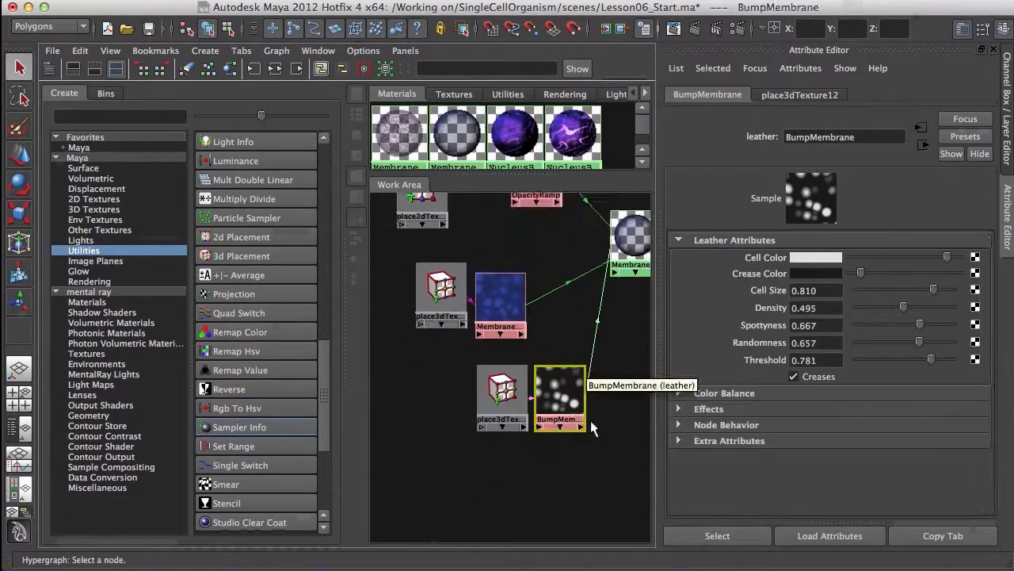
left_click_drag(493, 411, 465, 411)
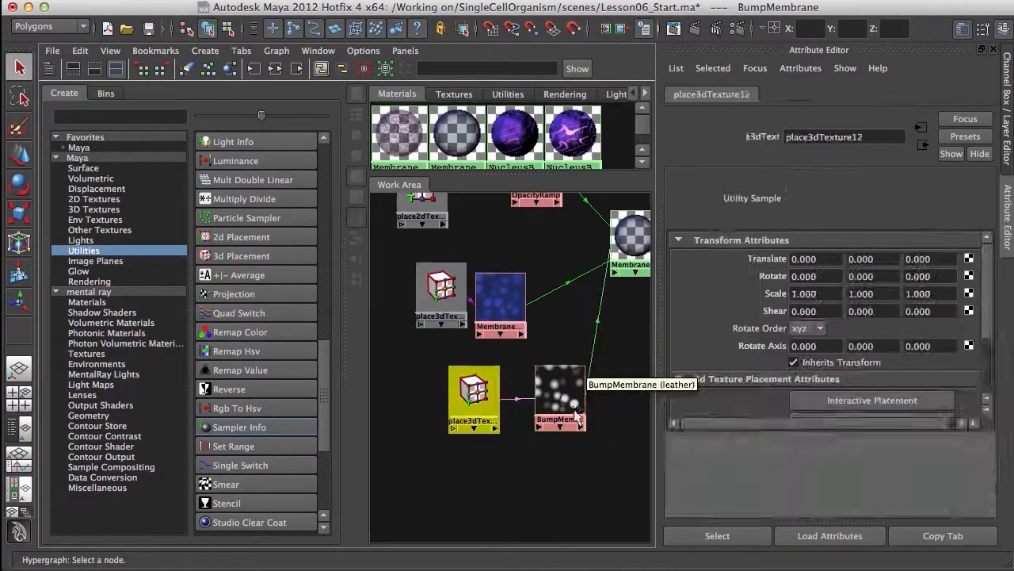
left_click_drag(559, 406, 548, 421)
left_click_drag(484, 401, 482, 416)
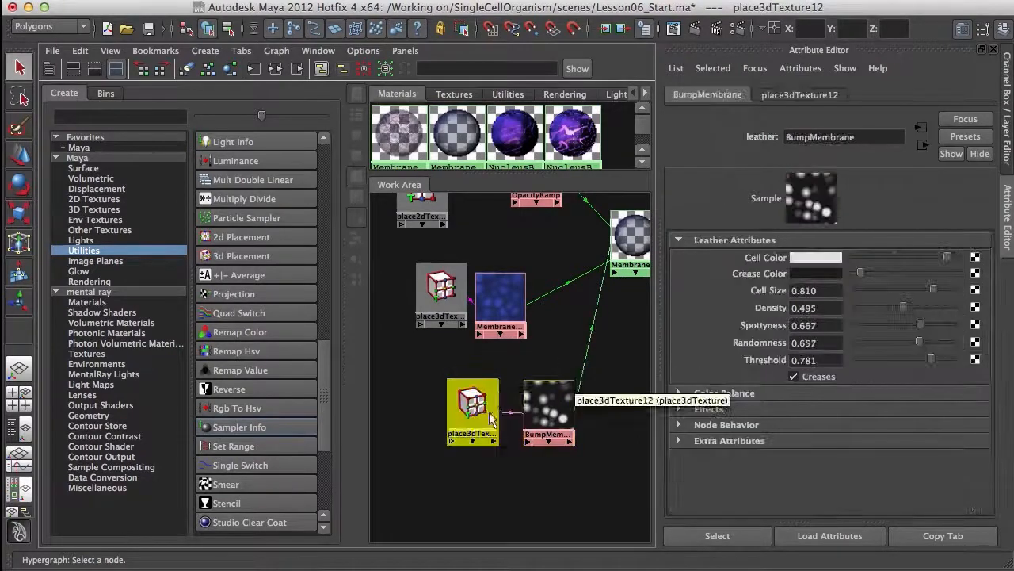
Create another 2D Ramp texture in the membrane material's node network
left_click(543, 412)
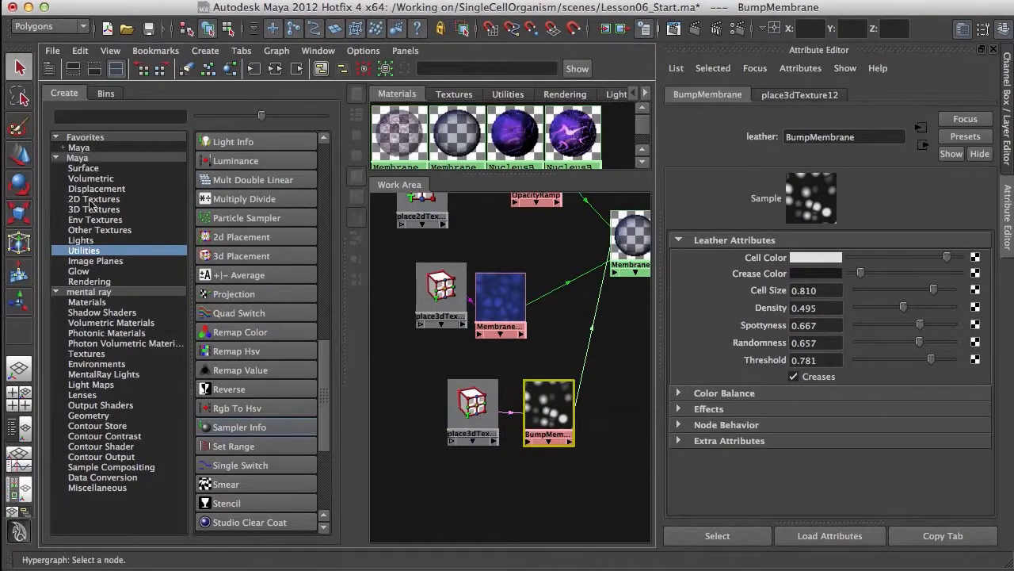
left_click(92, 199)
left_click(225, 465)
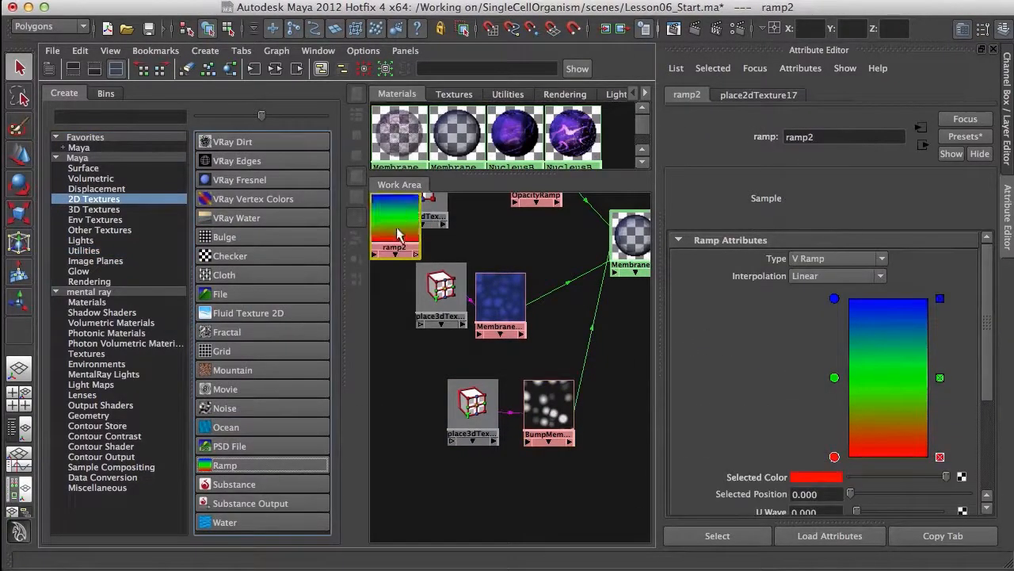
Arrange the new ramp texture and its 2D placement node side by side below BumpMembrane in the work area
left_click_drag(396, 230, 555, 476)
middle_click_drag(447, 317, 492, 334, "alt")
left_click_drag(390, 243, 513, 499)
middle_click_drag(631, 499, 531, 352, "alt")
left_click_drag(492, 344, 487, 365)
left_click_drag(412, 347, 437, 385)
left_click_drag(505, 378, 508, 405)
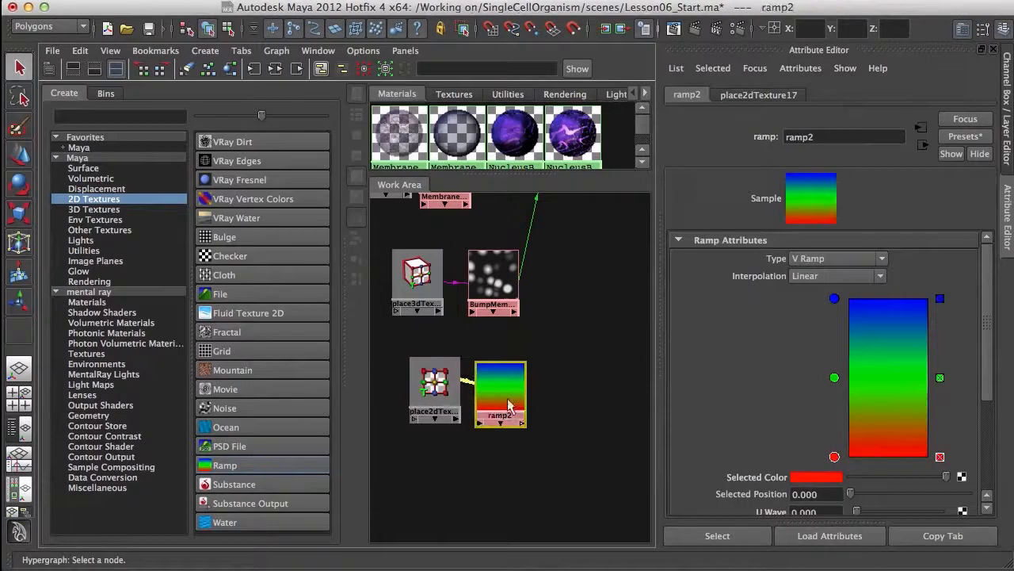
Set the new ramp's interpolation to None, and move its blue marker to 0.615 and its green marker to 0.565
left_click(836, 276)
left_click(804, 290)
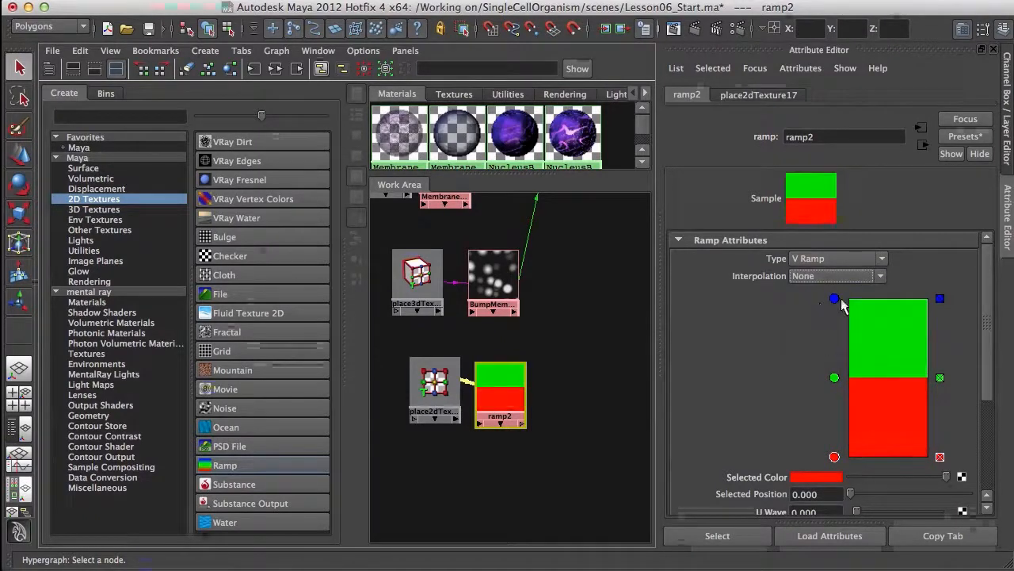
left_click(835, 300)
left_click_drag(834, 302, 835, 368)
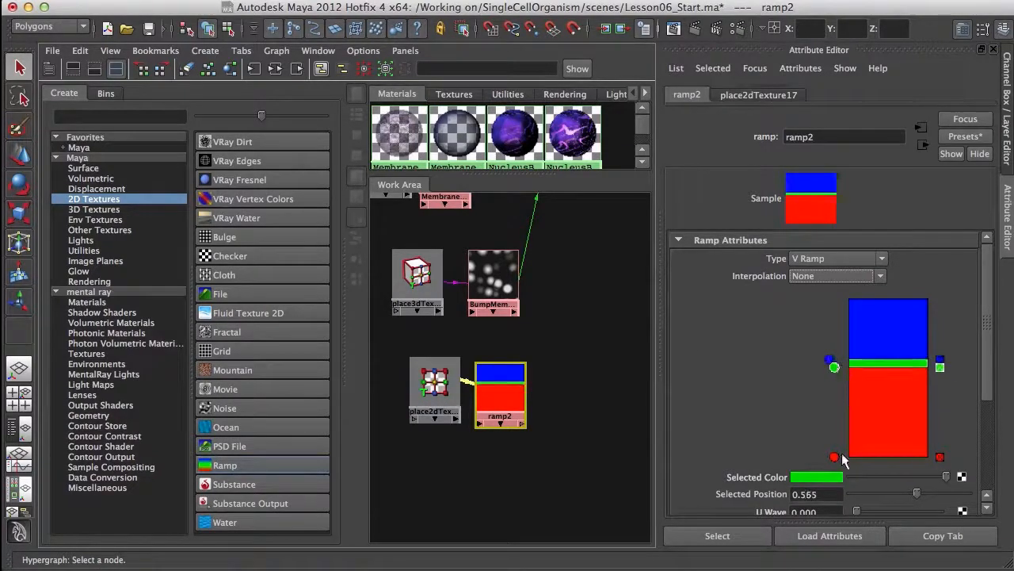
mouse_move(834, 456)
left_mouse_down()
mouse_move(831, 420)
mouse_move(834, 460)
left_mouse_up()
Recolor the ramp's blue marker dark grey and its green marker white
left_click(828, 361)
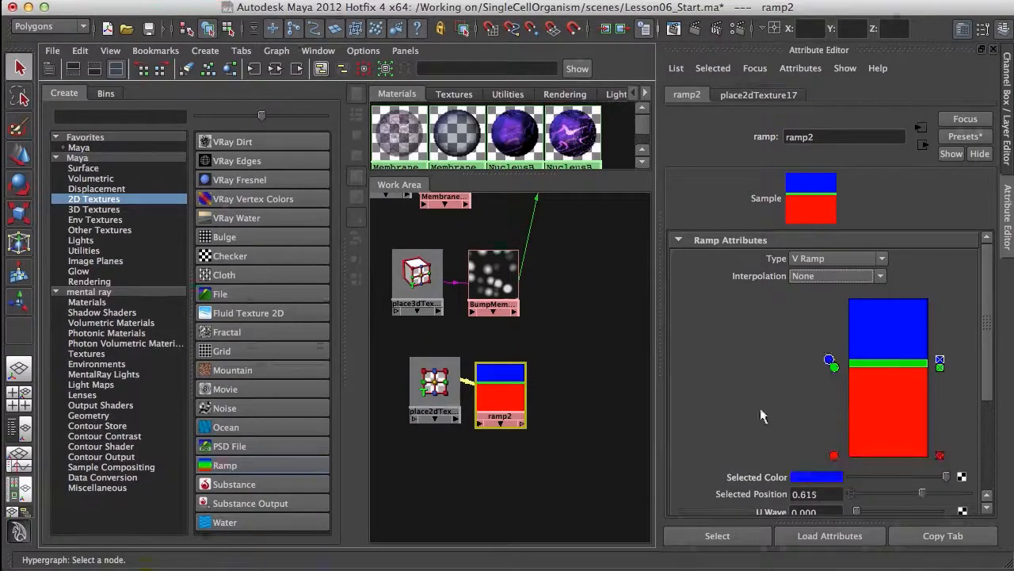
left_click(816, 476)
left_click(835, 367)
left_click(835, 456)
left_click(834, 366)
left_click(797, 478)
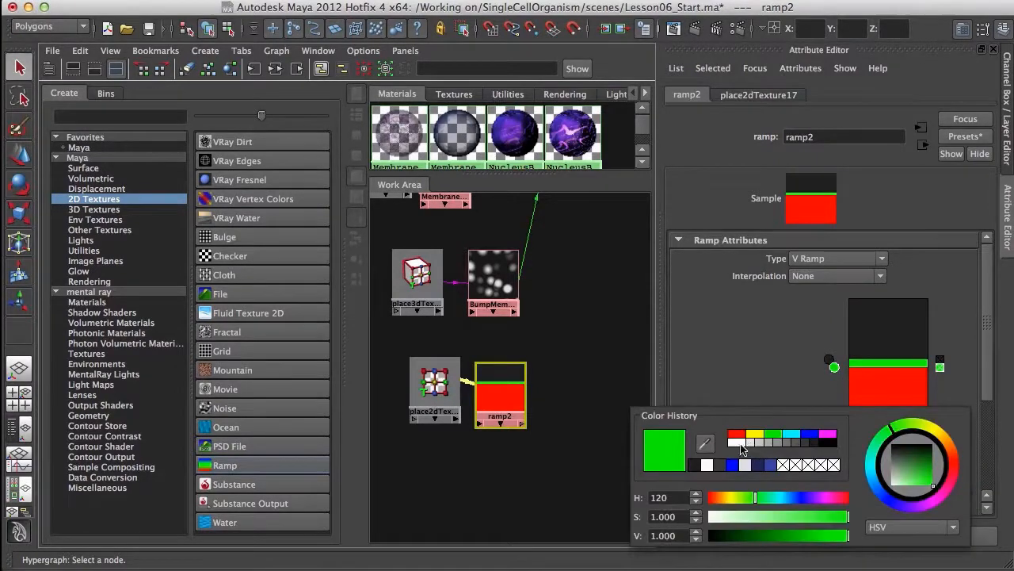
left_click(743, 443)
Add a second dark grey and white marker pair, moving its dark marker to 0.480 and the upper white marker to 0.755
left_click_drag(865, 343, 866, 409)
left_click_drag(879, 363, 879, 415)
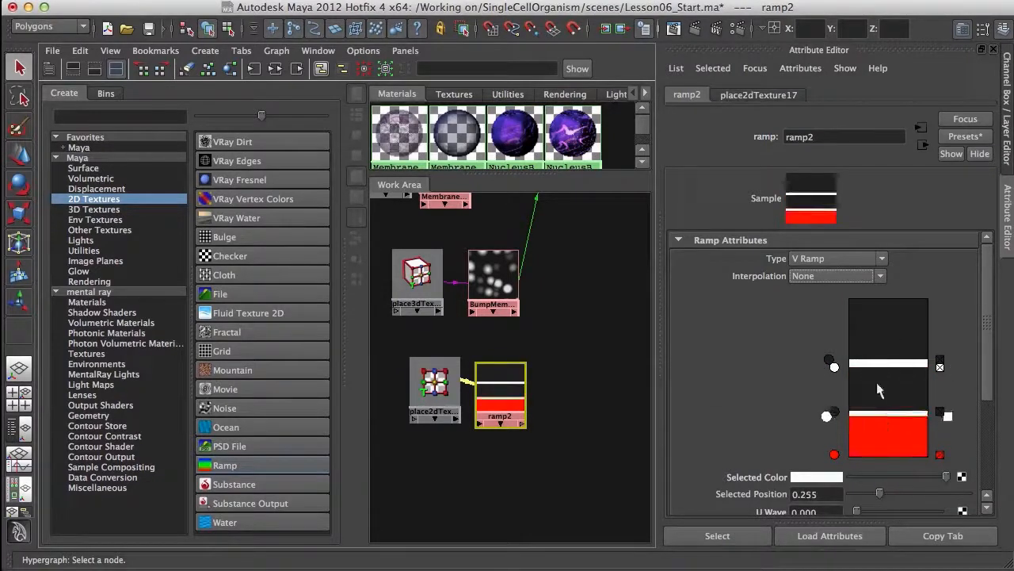
left_click_drag(835, 366, 838, 341)
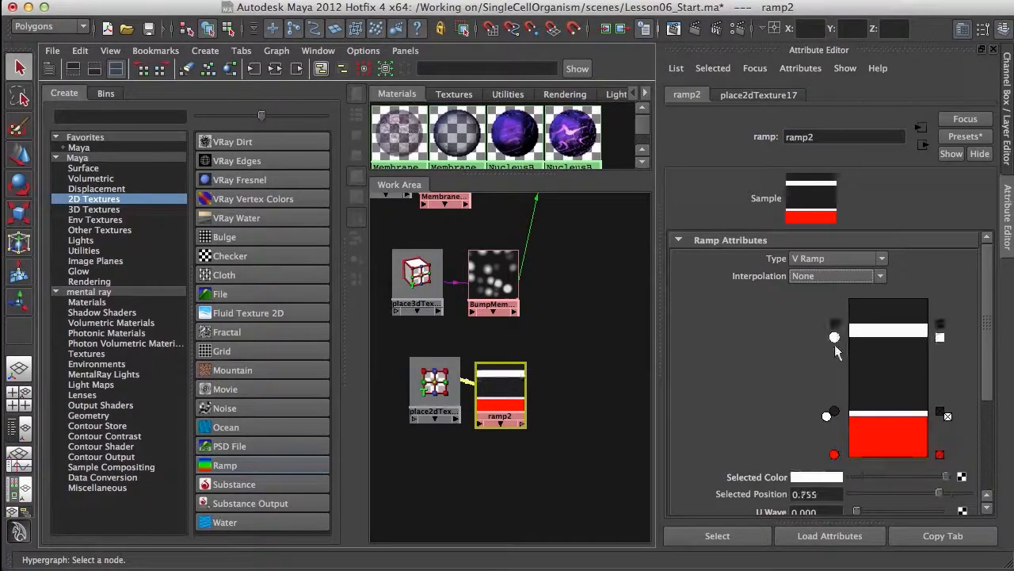
left_click_drag(828, 415, 835, 382)
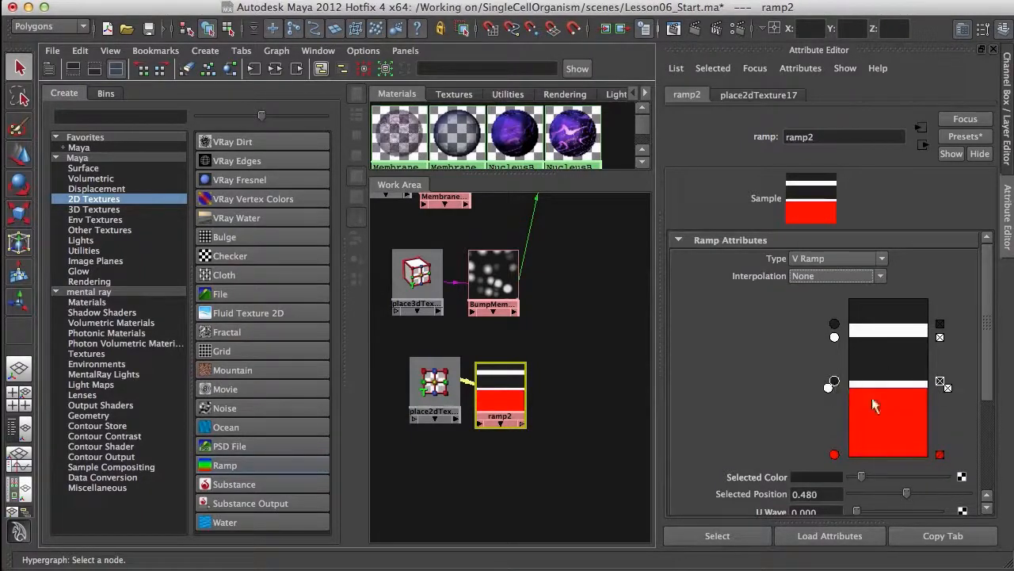
Add a dark grey marker at position 0.070 near the ramp's start and recolor the red marker white
left_click(880, 439)
left_click(836, 454)
left_click(826, 476)
left_click(726, 463)
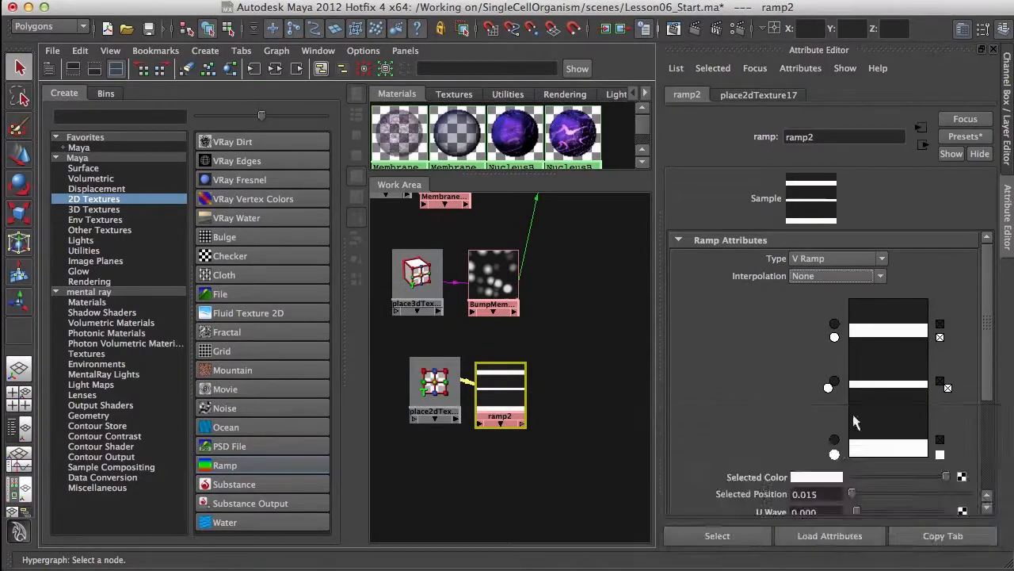
left_click_drag(839, 439, 831, 445)
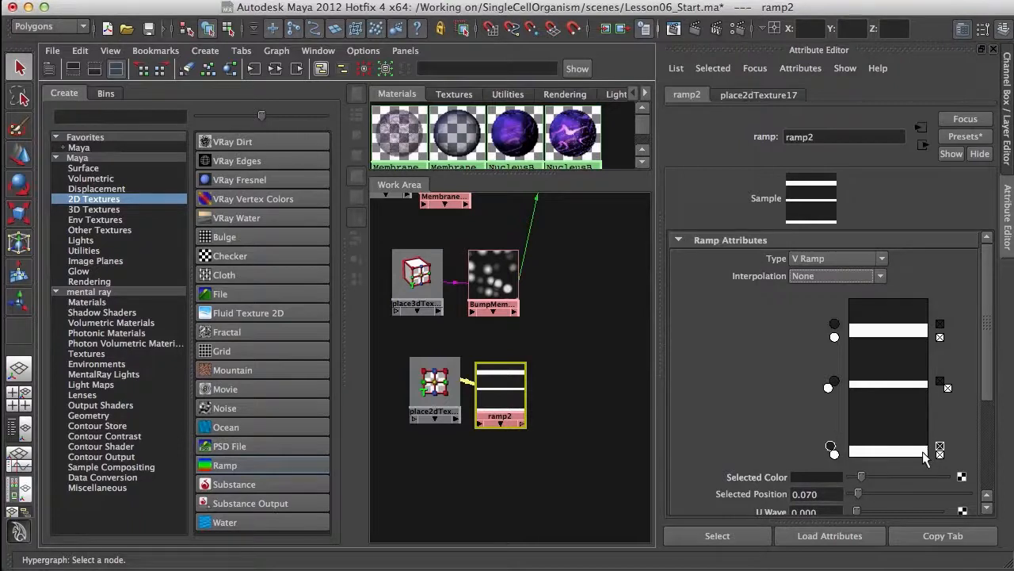
Rename the striped black-and-white ramp texture as MembraneViens
double_click(509, 424, "ctrl")
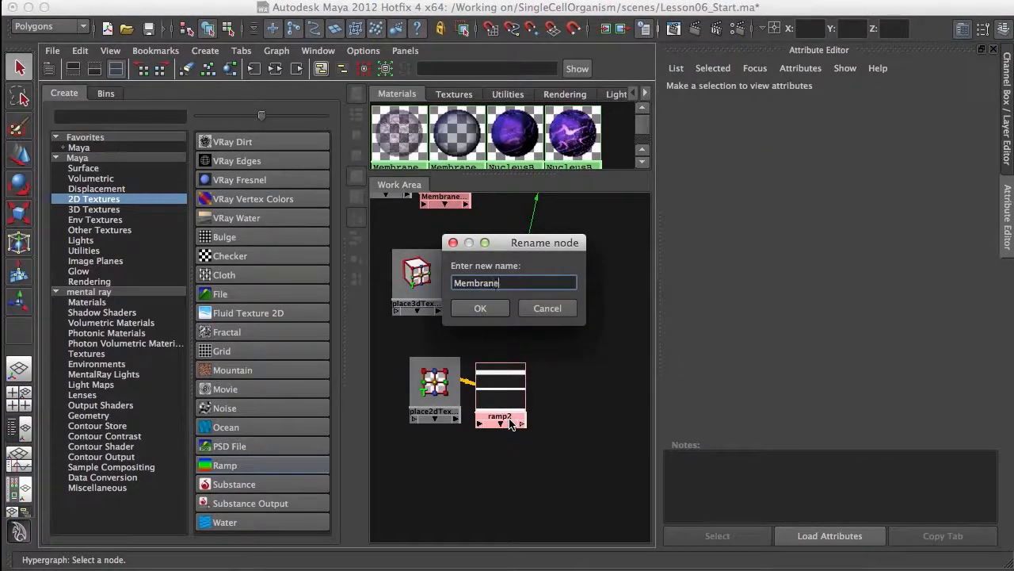
left_click(475, 306)
middle_click_drag(552, 383, 555, 424, "alt")
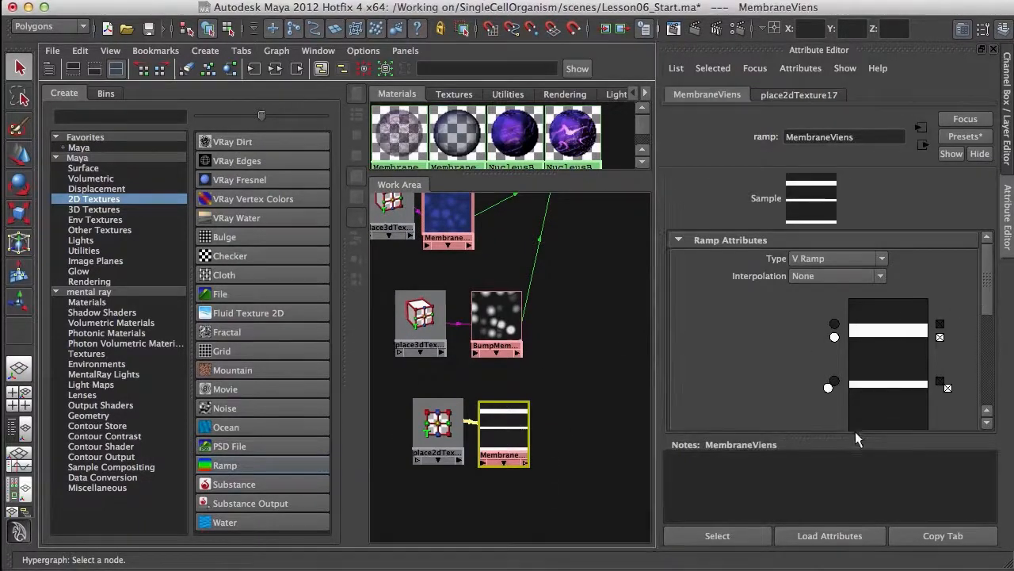
Distort MembraneViens with V Wave 0.333, Noise 0.257 and Noise Freq 0.581, and move its upper white marker to 0.800
left_click_drag(856, 433, 853, 486)
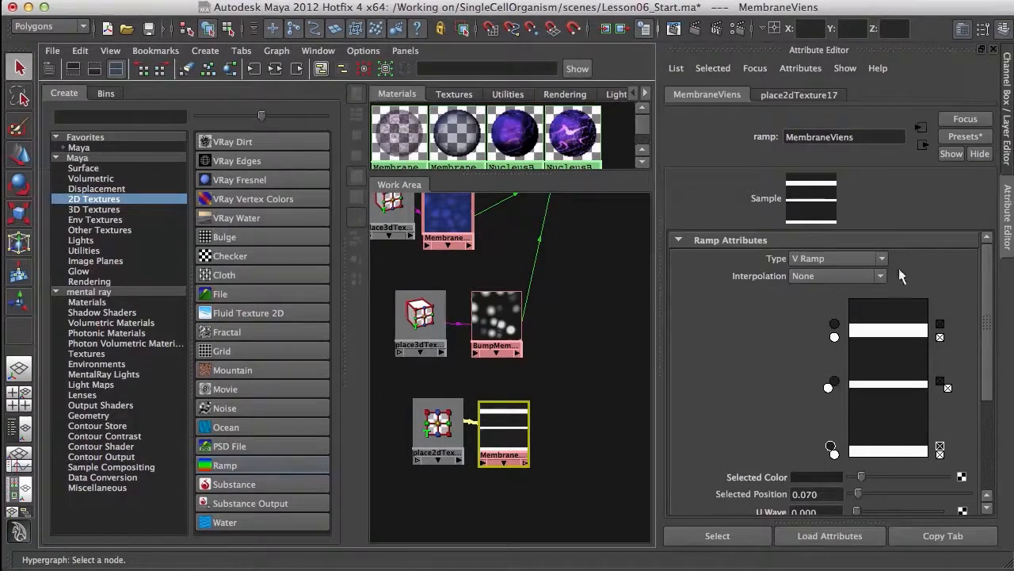
left_click_drag(984, 295, 987, 351)
left_click_drag(865, 447, 886, 442)
left_click_drag(835, 245, 835, 237)
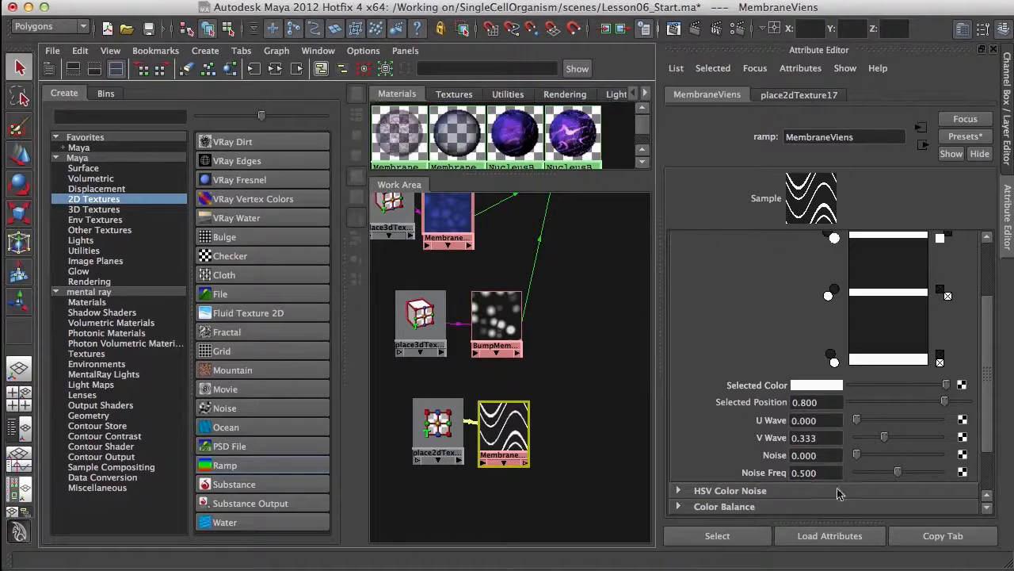
left_click_drag(858, 457, 885, 457)
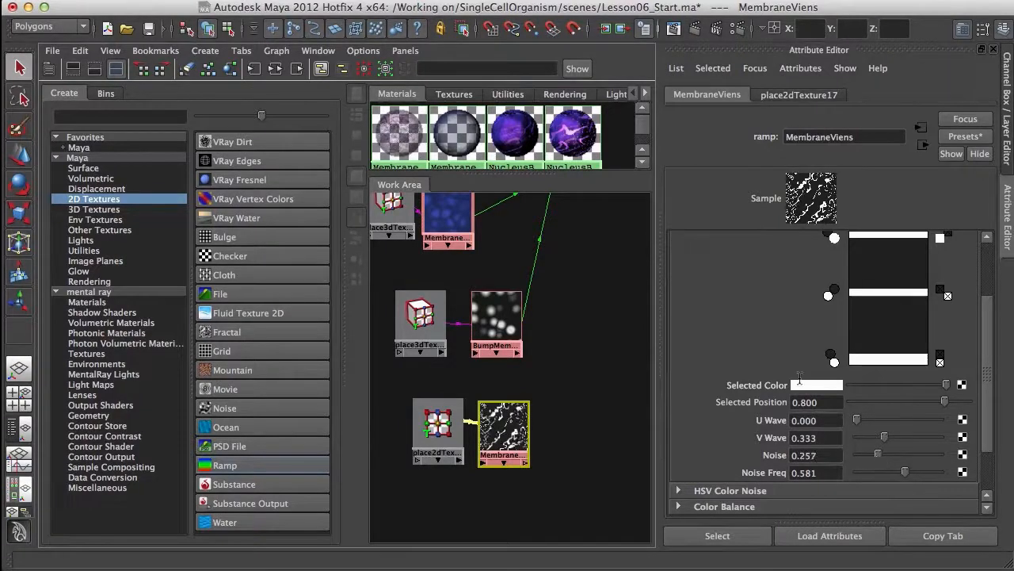
Connect the MembraneViens ramp to the Crease Color of the BumpMembrane leather texture
key("a")
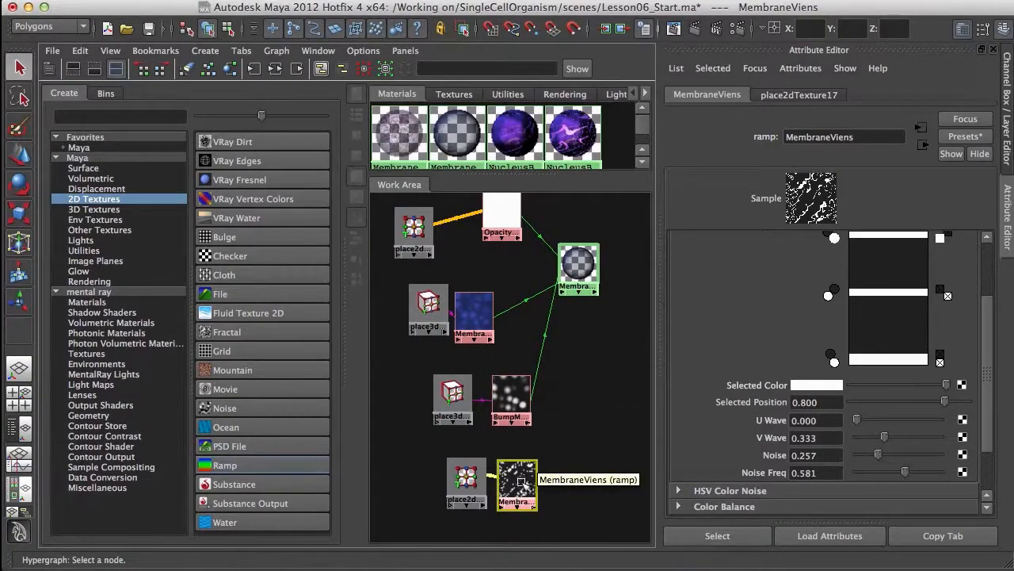
left_click(513, 398)
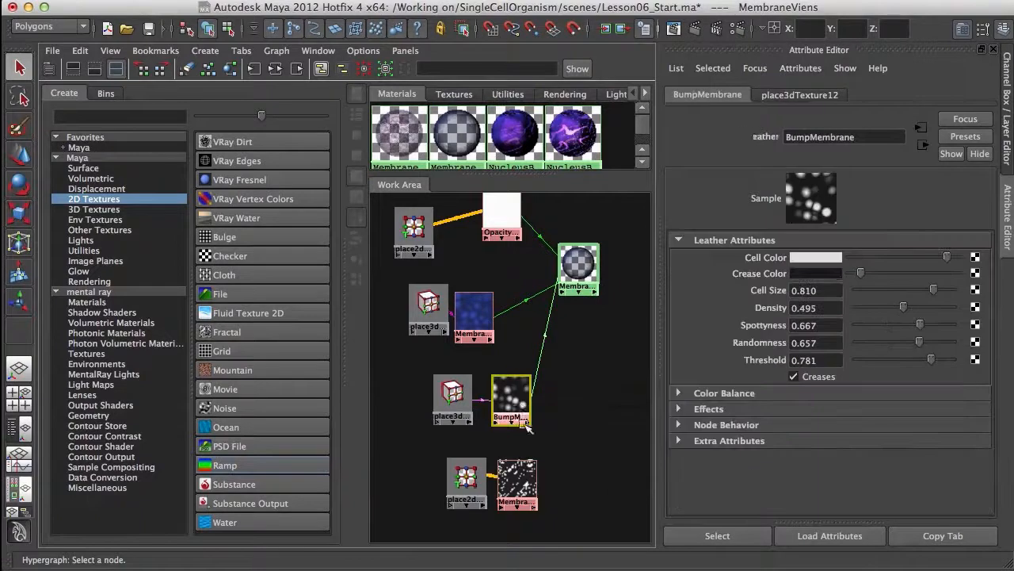
middle_click_drag(517, 483, 753, 274)
left_click(562, 446)
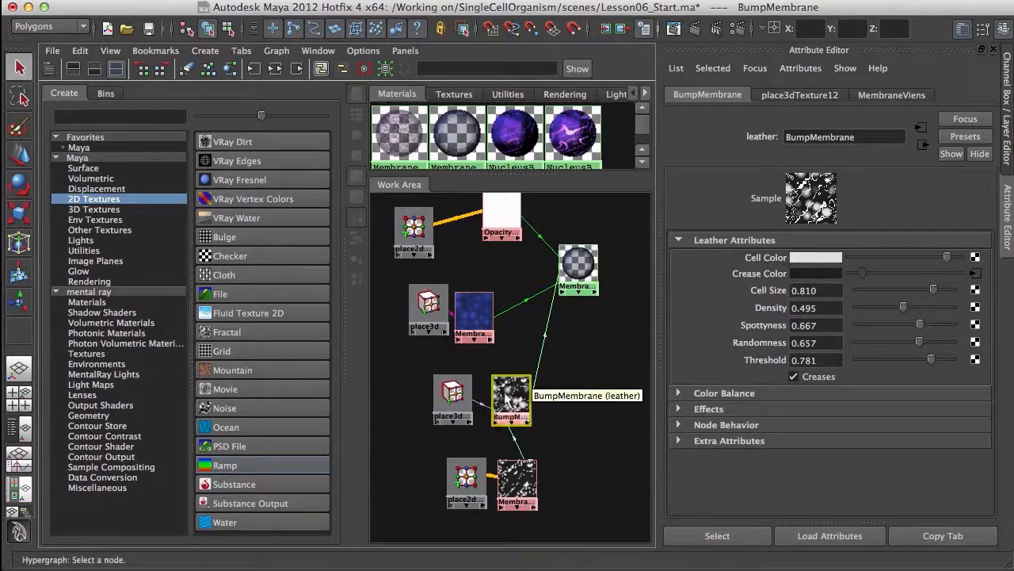
Examine the combined veins and spots on BumpMembrane's enlarged swatch, and redo the V-Ray render to compare the membrane
key("f")
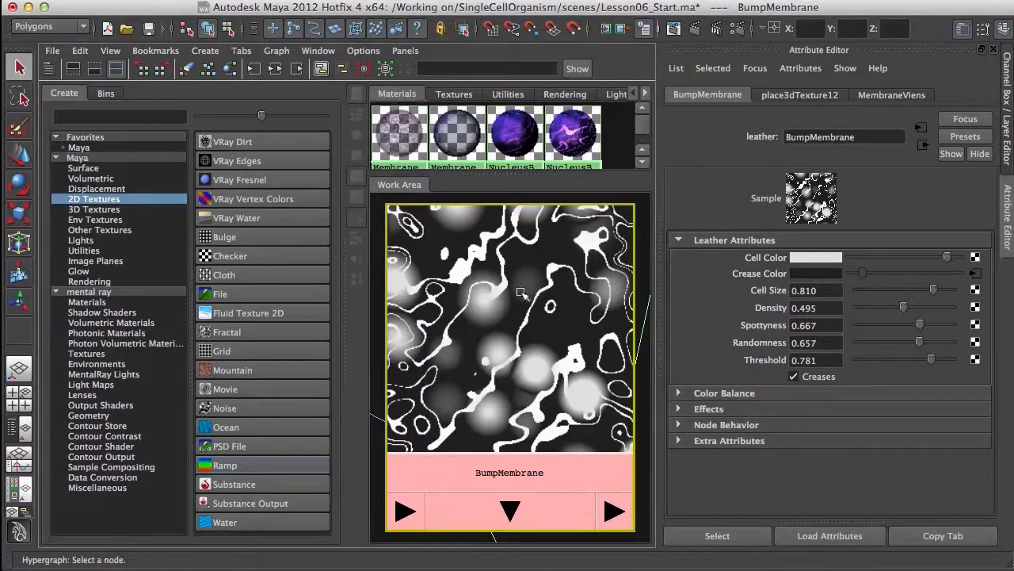
middle_click_drag(537, 369, 553, 382, "alt")
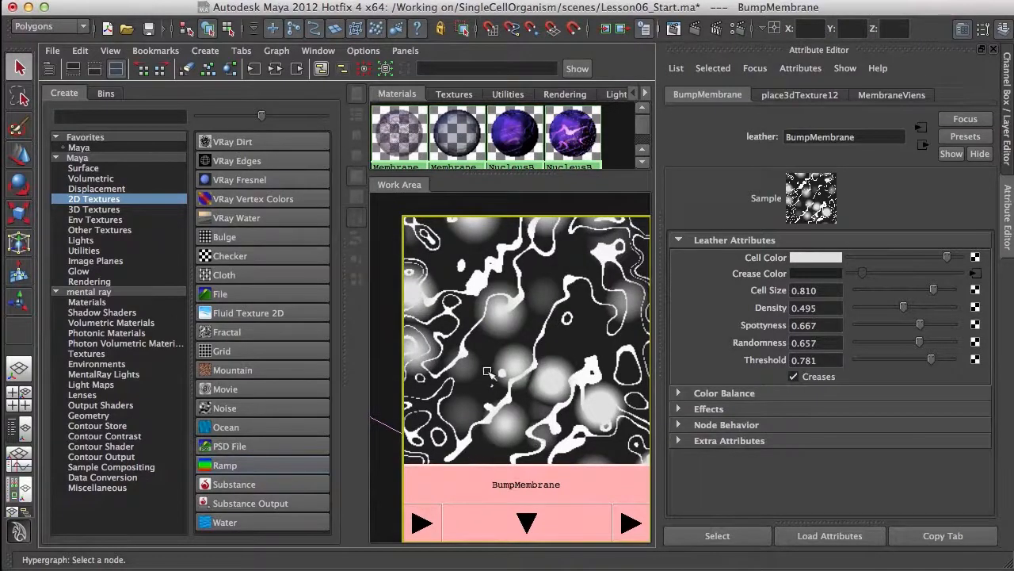
scroll(533, 370, "down", 5)
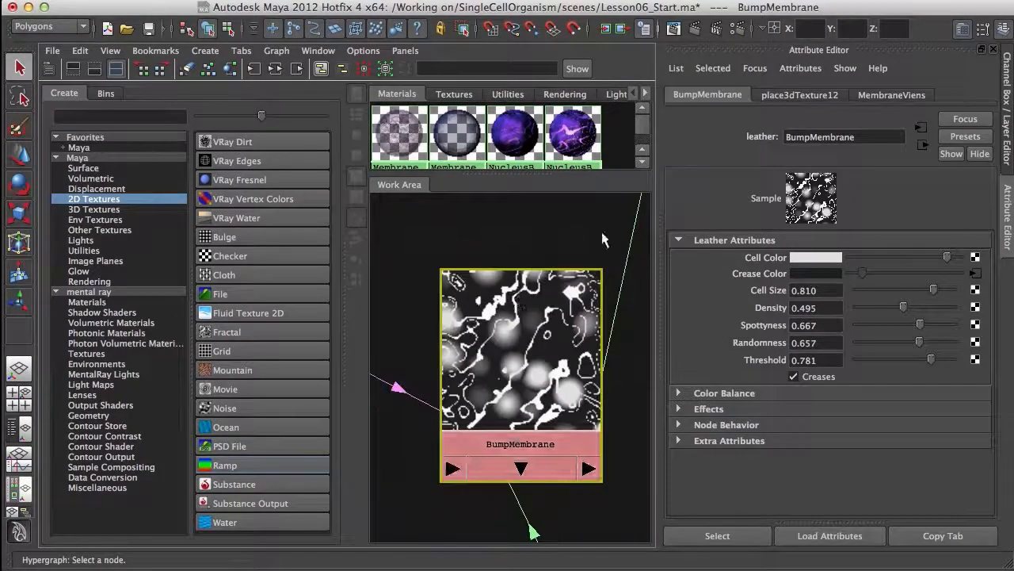
scroll(505, 334, "down", 6)
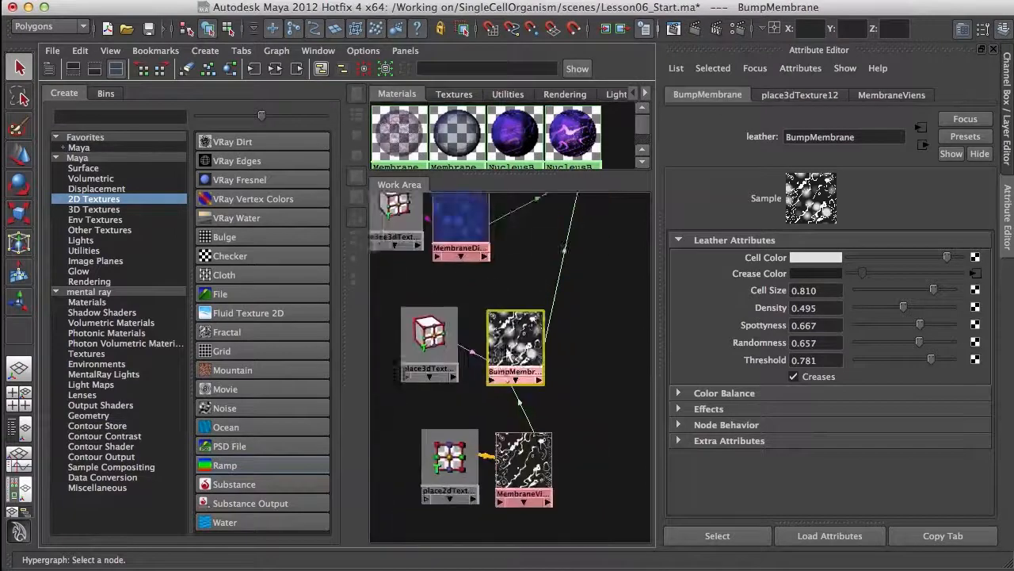
scroll(506, 334, "up", 5)
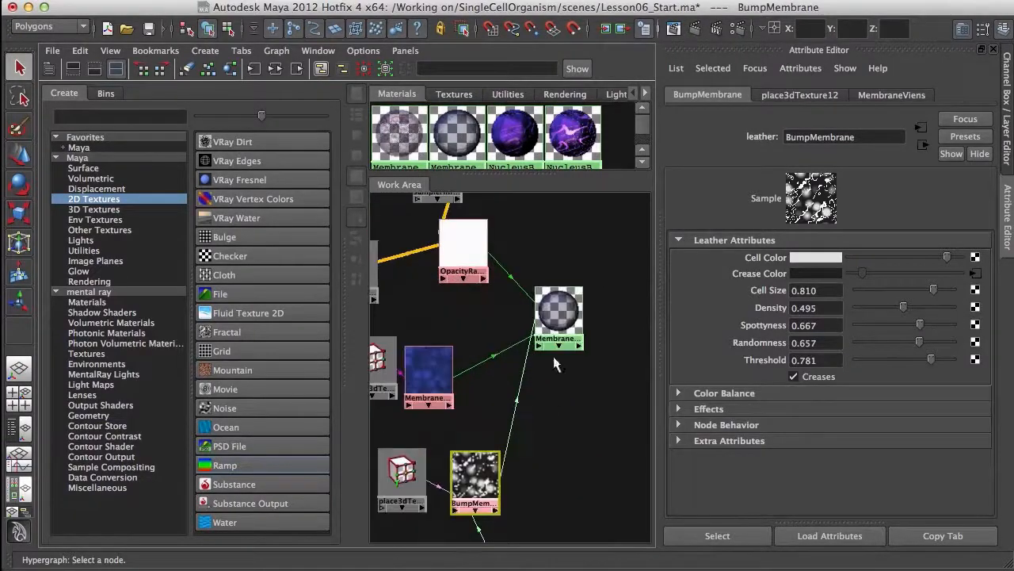
left_click(673, 29)
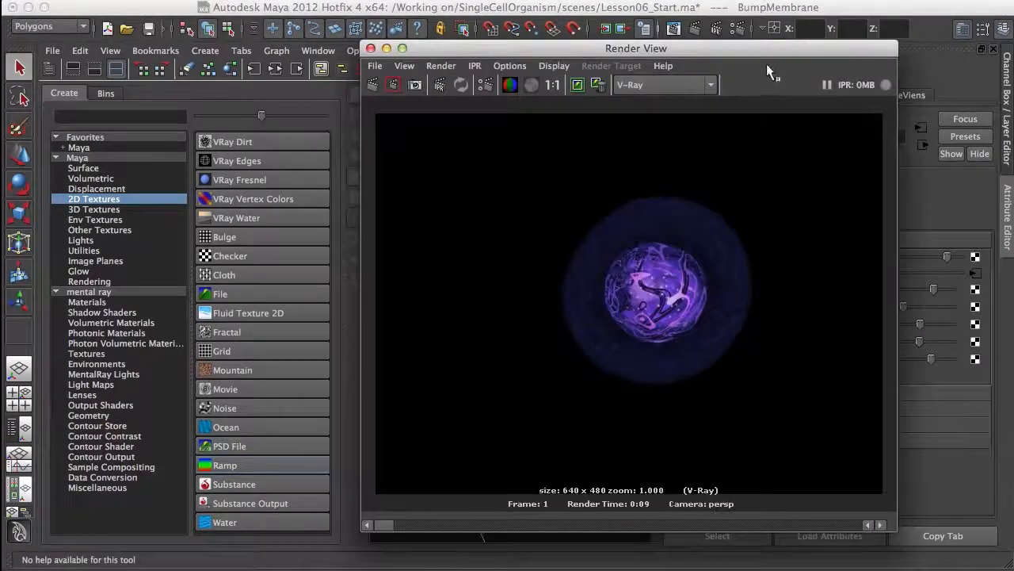
left_click(596, 86)
left_click(389, 87)
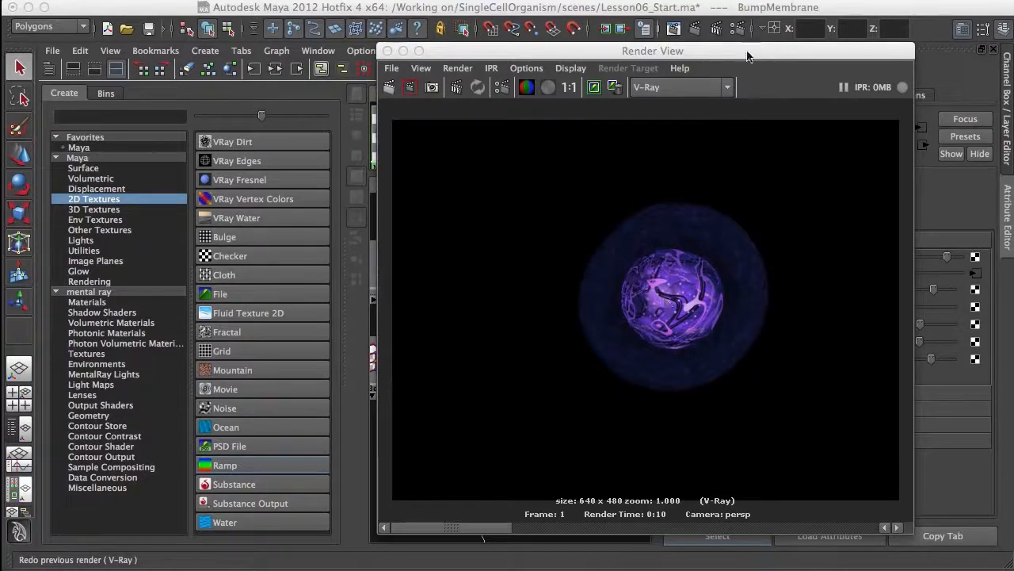
left_click_drag(747, 55, 740, 70)
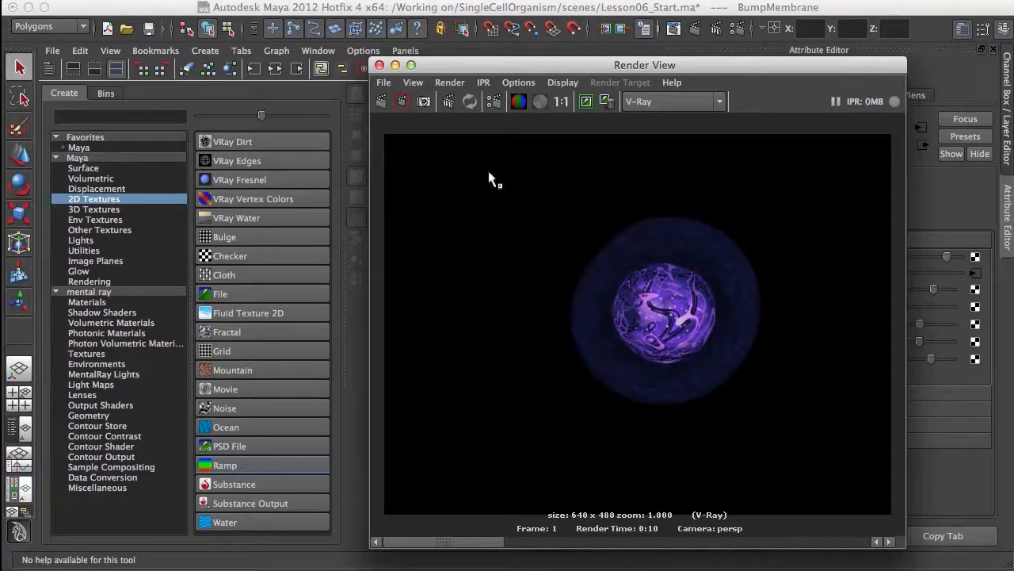
left_click_drag(634, 65, 610, 54)
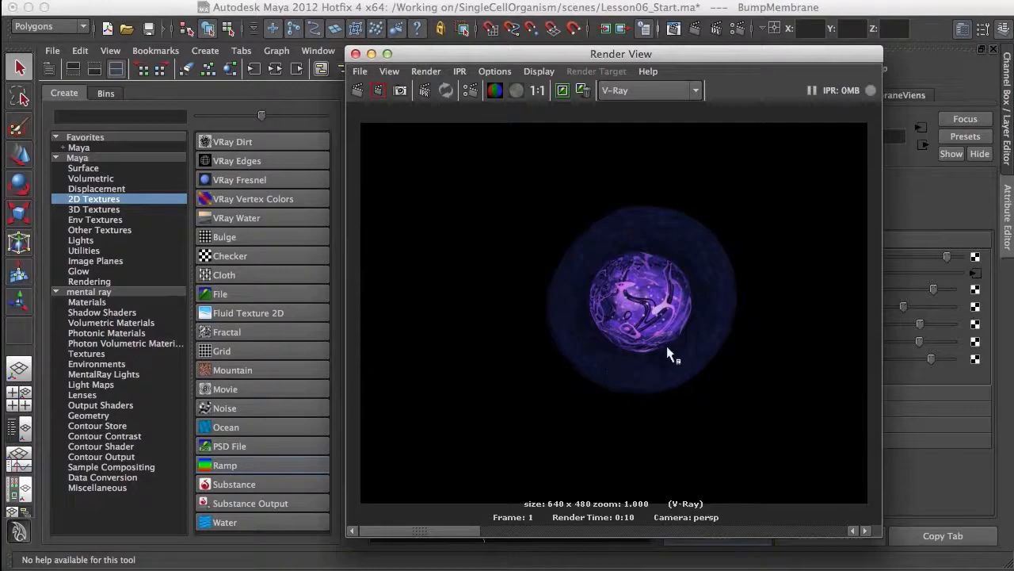
left_click(356, 54)
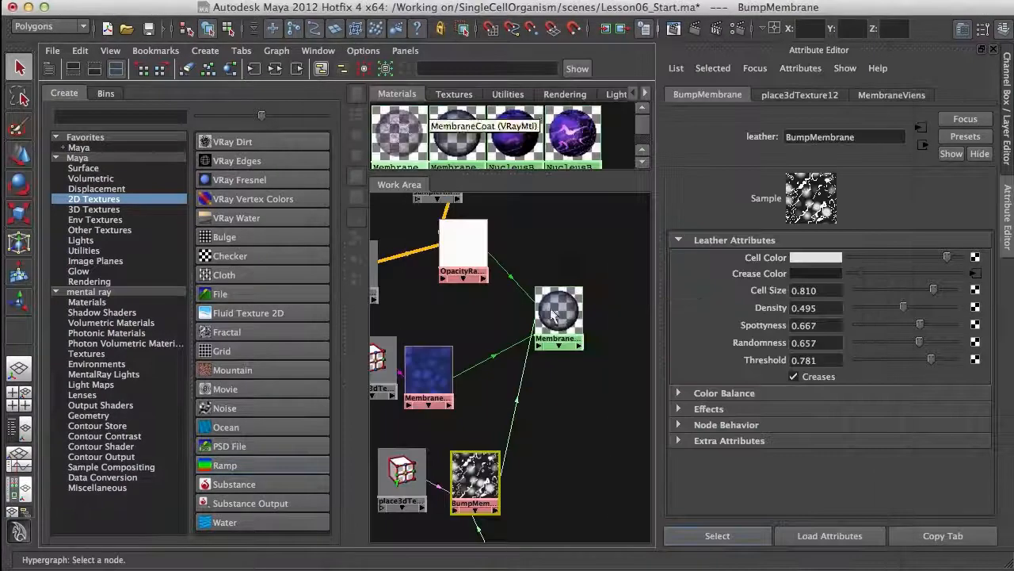
Create a VRay Blend Mtl and place it above and to the right of MembraneColor in the node network
middle_click_drag(582, 344, 602, 384, "alt")
right_click_drag(565, 390, 515, 380, "alt")
middle_click_drag(532, 359, 511, 319, "alt")
mouse_move(559, 346)
middle_mouse_down("alt")
mouse_move(566, 312)
mouse_move(574, 359)
middle_mouse_up("alt")
mouse_move(586, 356)
right_mouse_down("alt")
mouse_move(564, 365)
mouse_move(575, 371)
right_mouse_up("alt")
middle_click_drag(568, 367, 543, 356, "alt")
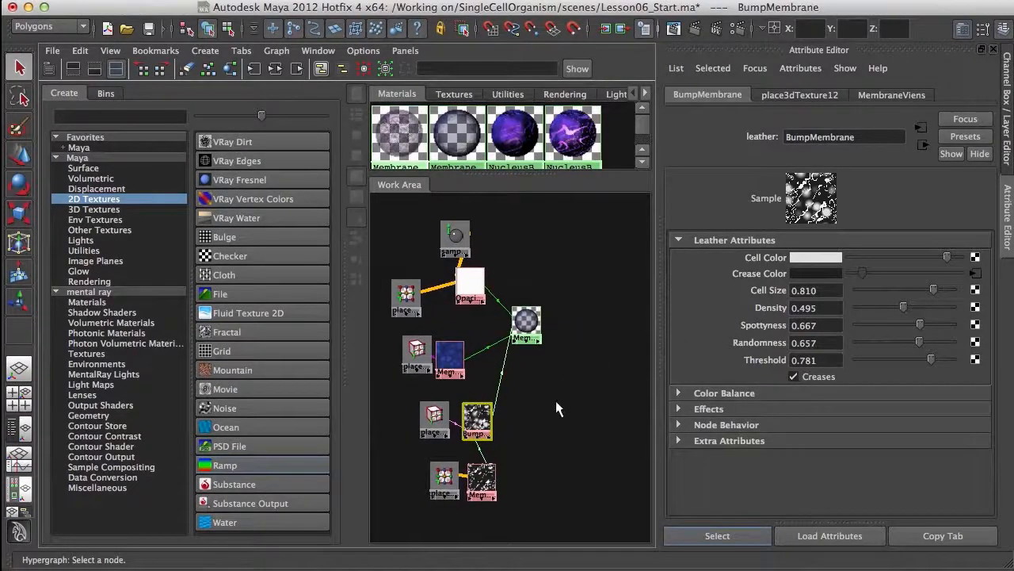
middle_click_drag(607, 351, 591, 383, "alt")
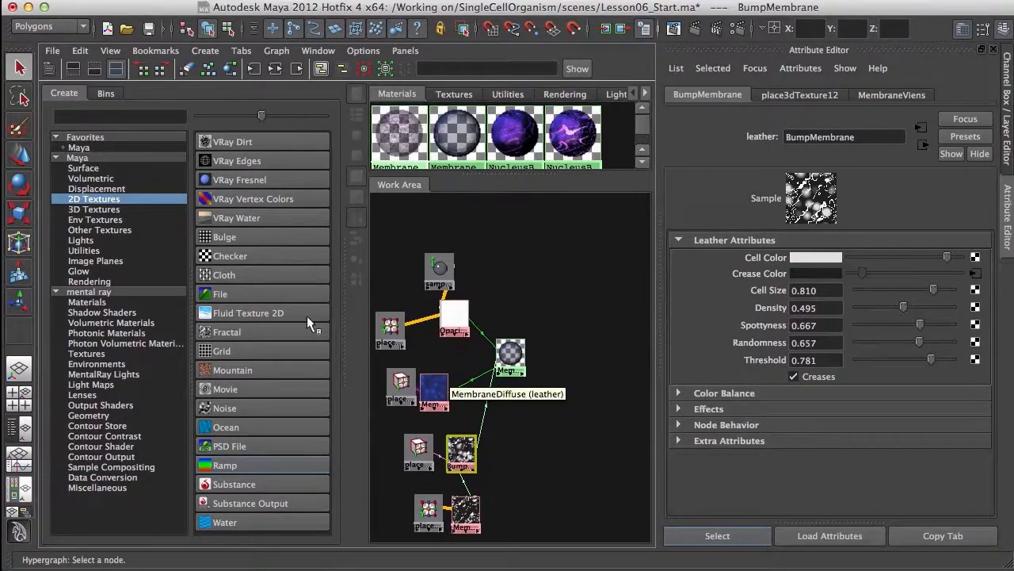
left_click(104, 169)
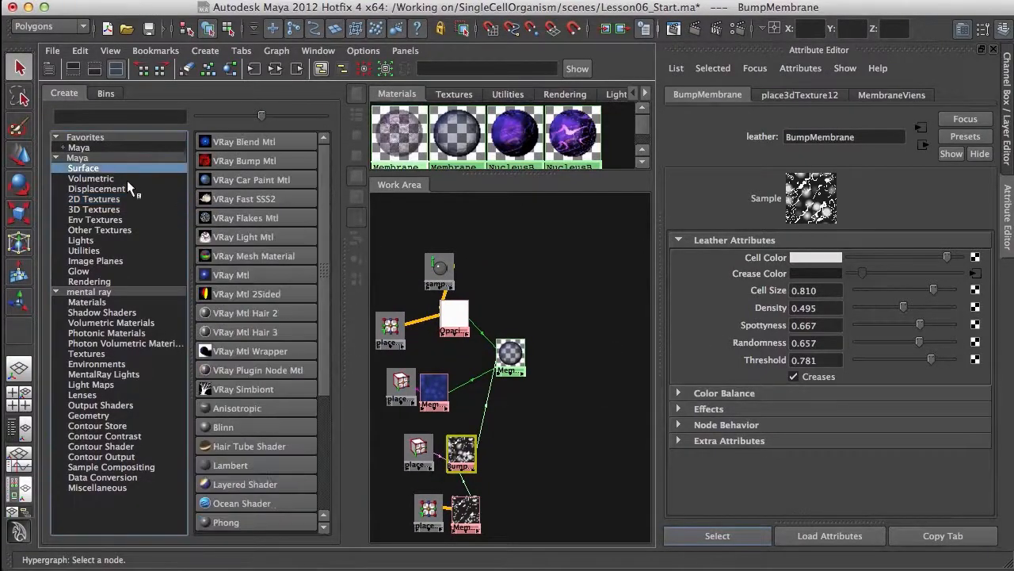
middle_click_drag(594, 293, 616, 284, "alt")
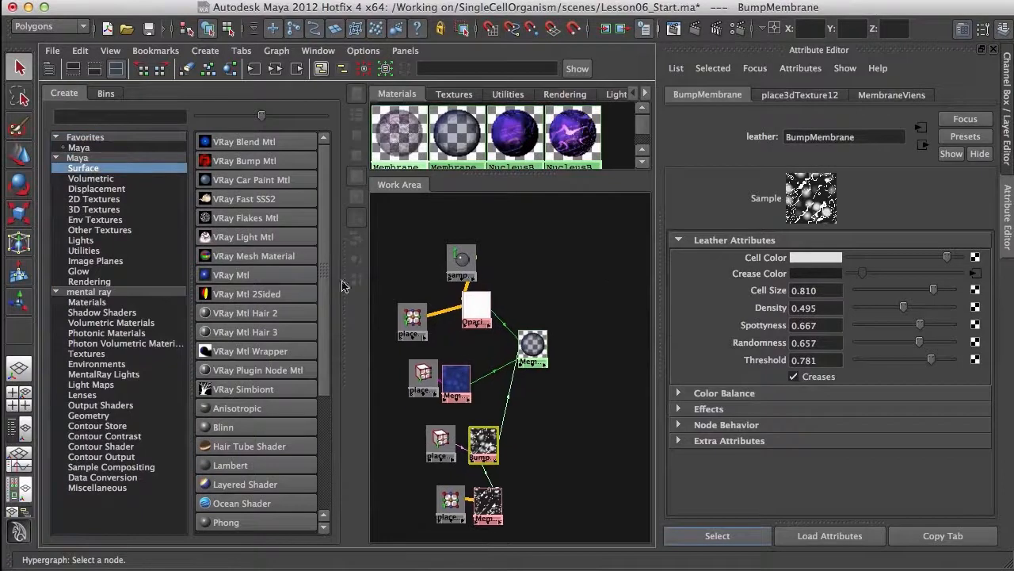
left_click(262, 141)
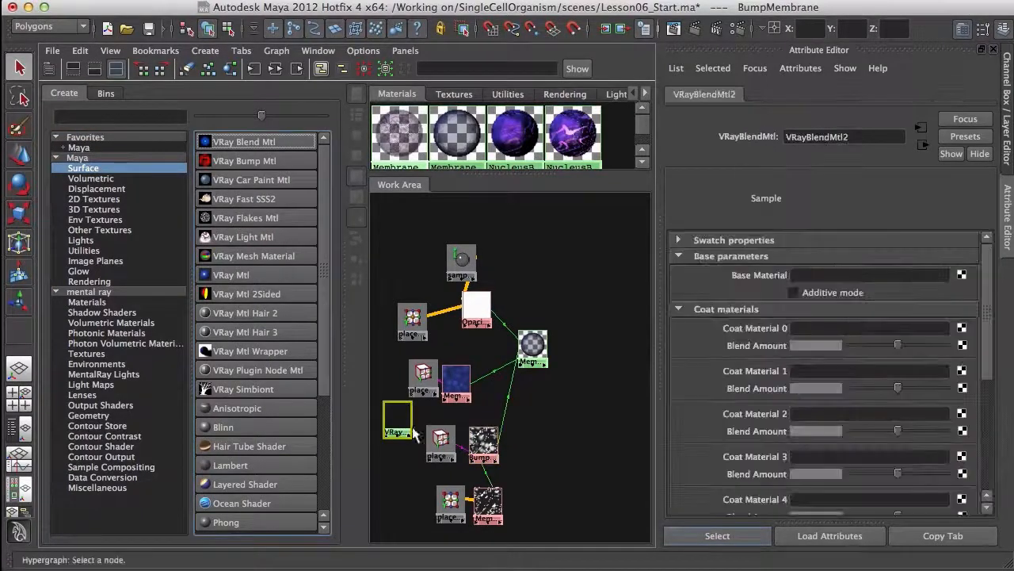
left_click_drag(395, 421, 576, 292)
middle_click_drag(560, 350, 553, 385, "alt")
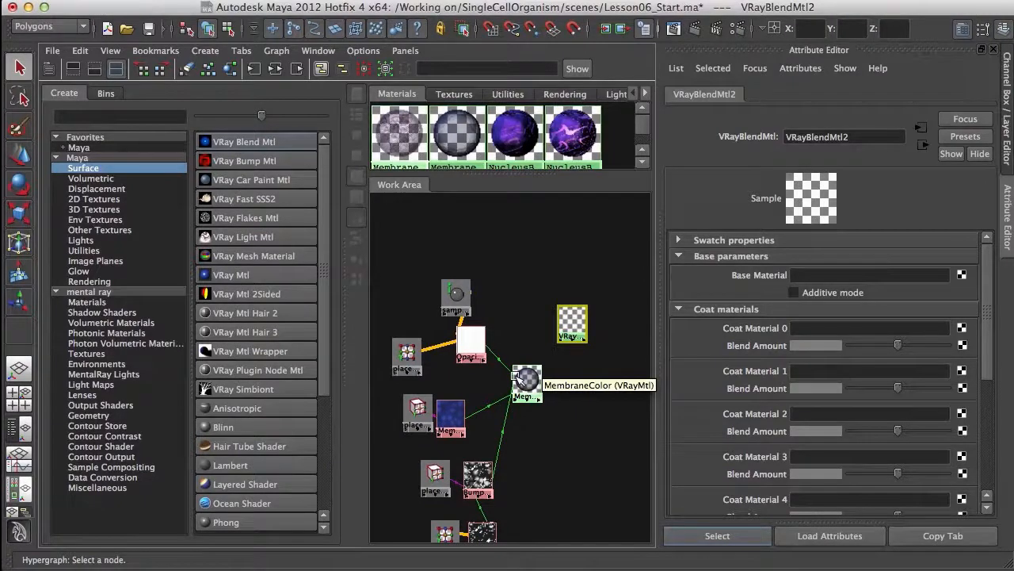
left_click_drag(579, 328, 586, 313)
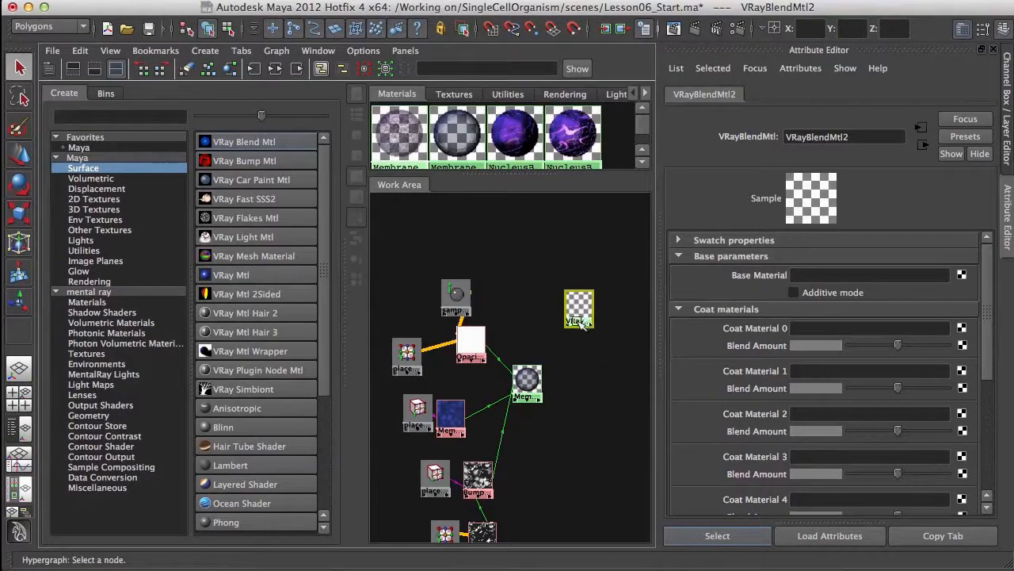
Rename the new blend material to MembraneBlend and connect MembraneColor as its Base Material
double_click(587, 318, "ctrl")
type("MembraneBlend")
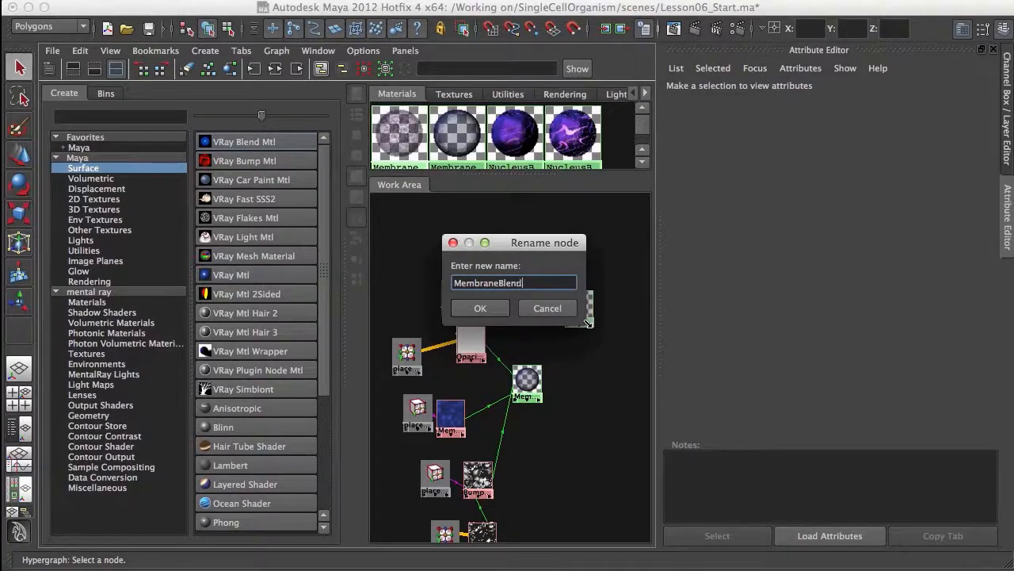
key("Return")
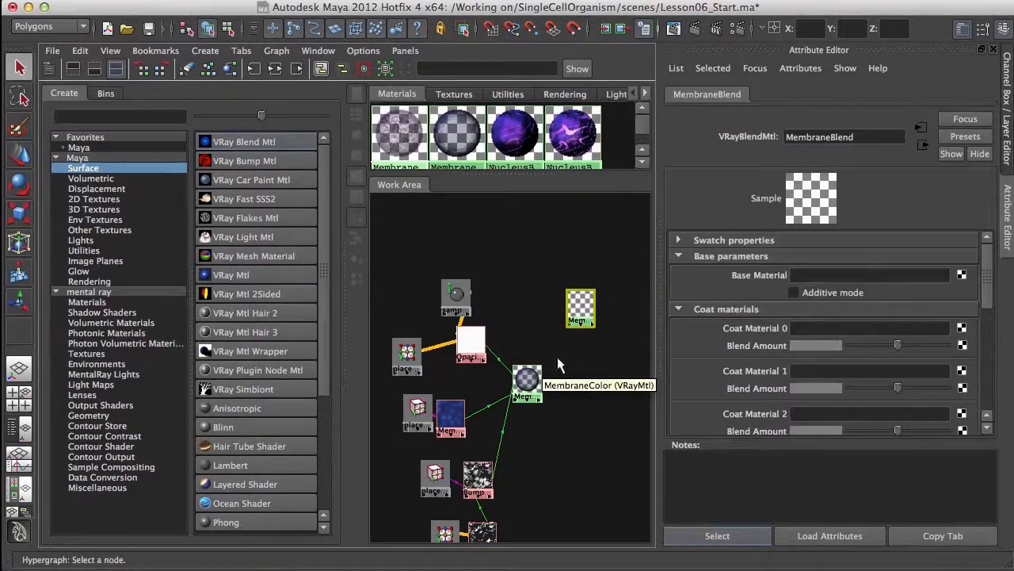
middle_click_drag(529, 391, 761, 270, "alt")
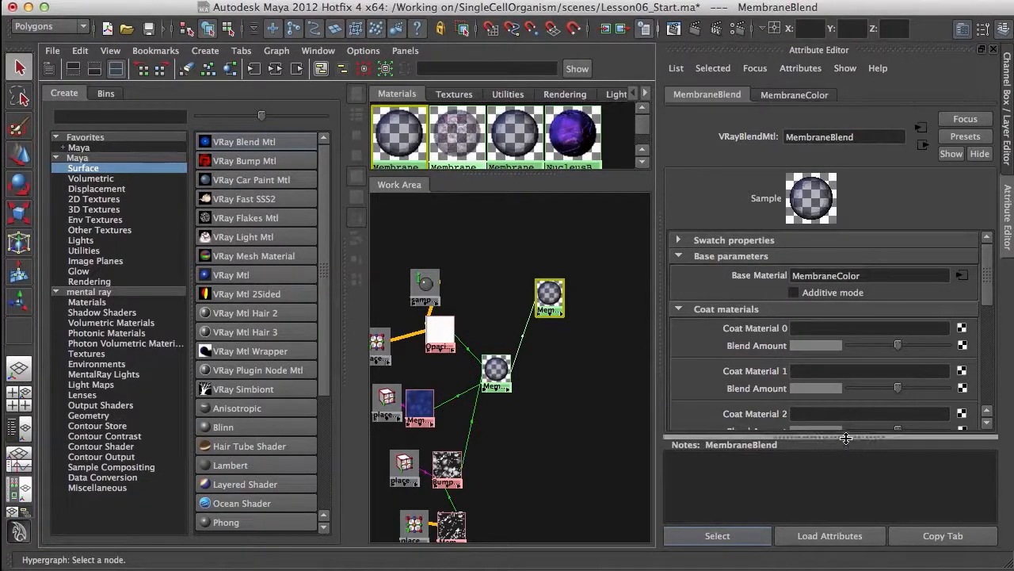
left_click_drag(851, 448, 829, 512)
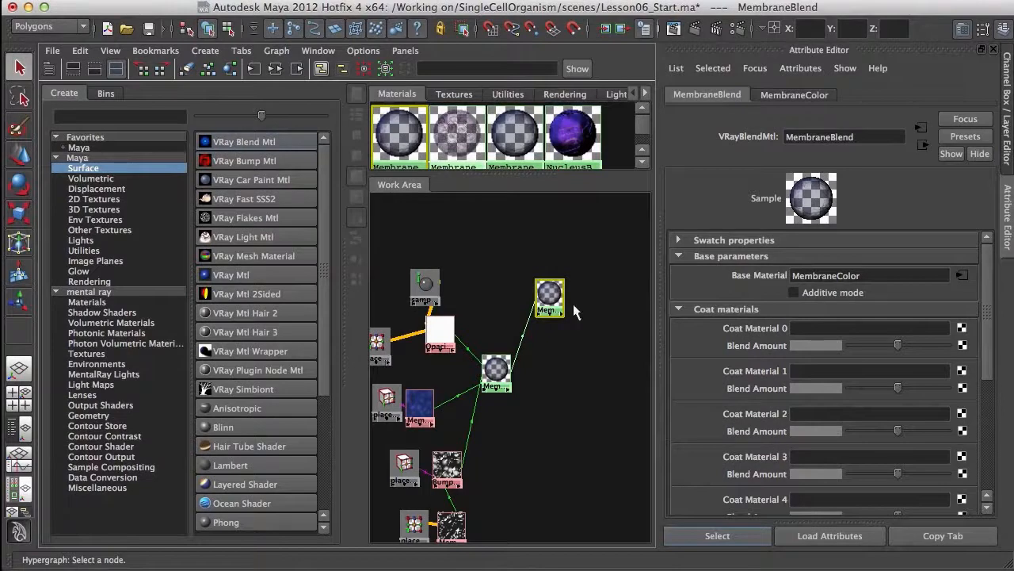
Graph the input connections of the MembraneCoat material and frame its ramp and sampler info nodes for inspection
left_click_drag(519, 173, 511, 241)
middle_click_drag(455, 133, 588, 337)
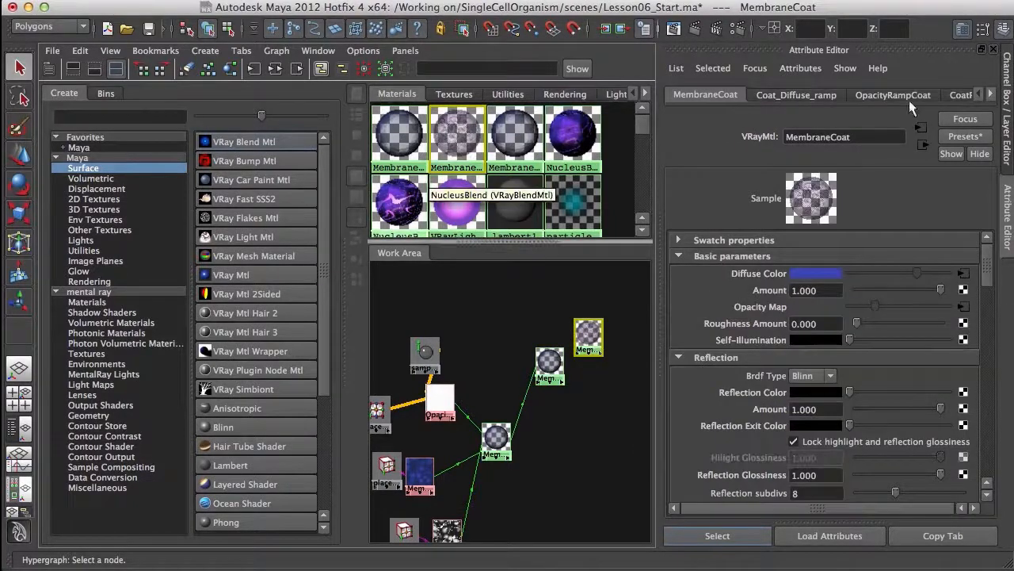
left_click(984, 30)
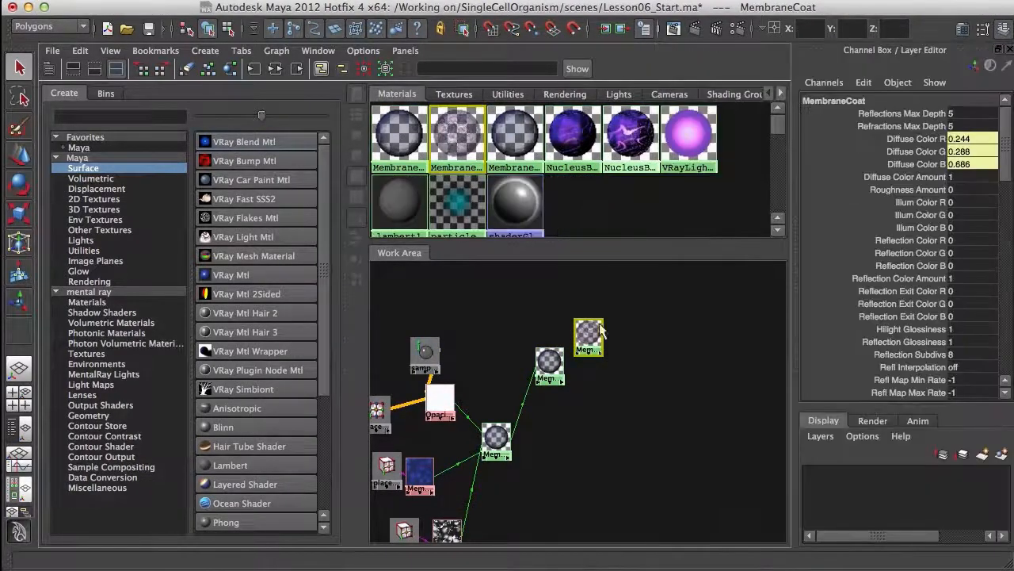
left_click(275, 70)
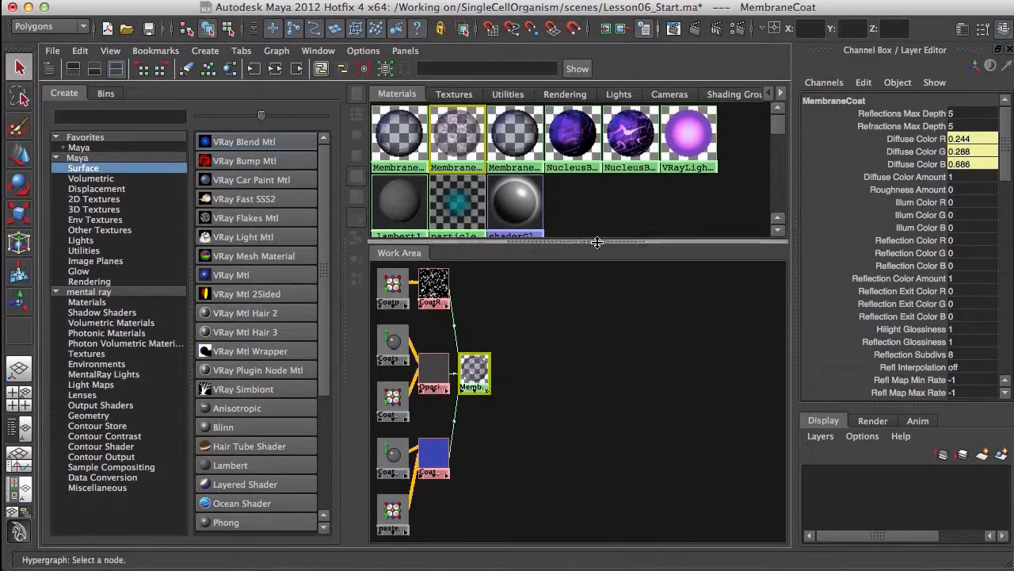
left_click_drag(606, 244, 606, 168)
middle_click_drag(501, 275, 604, 324, "alt")
right_click_drag(622, 352, 688, 428, "alt")
middle_click_drag(643, 334, 680, 340, "alt")
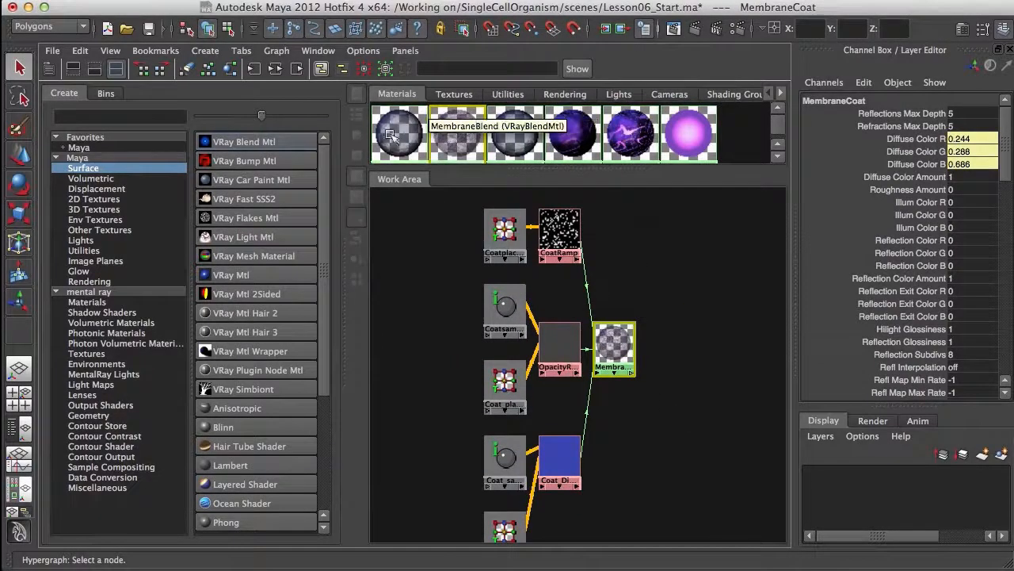
middle_click_drag(580, 305, 560, 286, "alt")
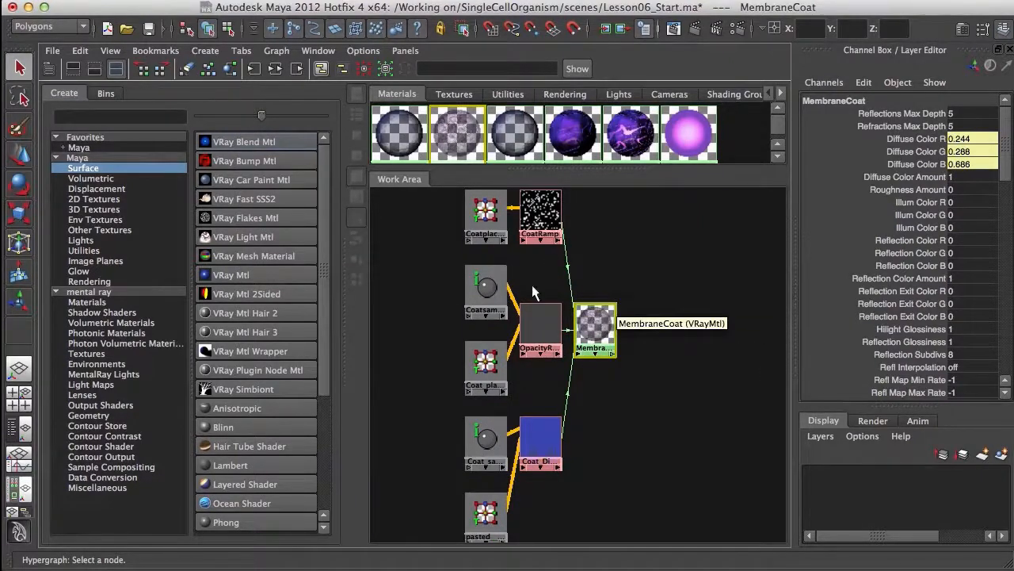
Examine MembraneCoat's basic parameters and the color markers of the OpacityRampCoat ramp feeding its Opacity Map
double_click(603, 341)
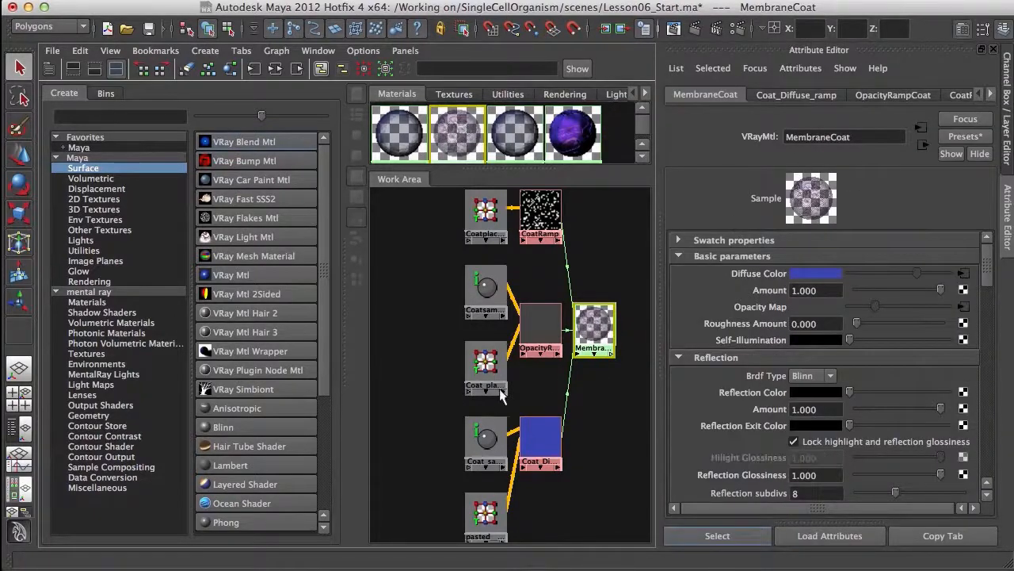
middle_click_drag(523, 380, 476, 411, "alt")
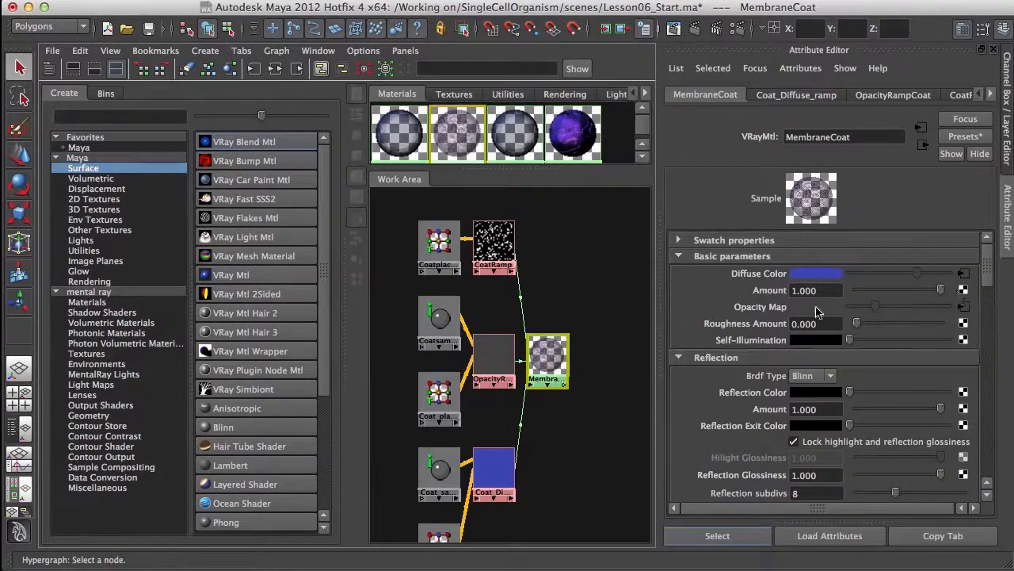
left_click(964, 309)
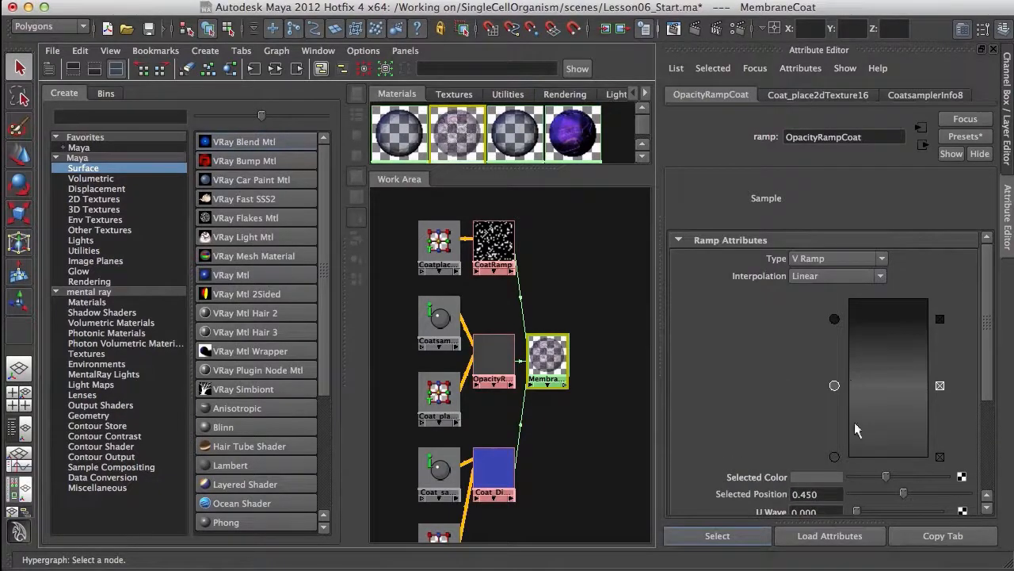
left_click(836, 320)
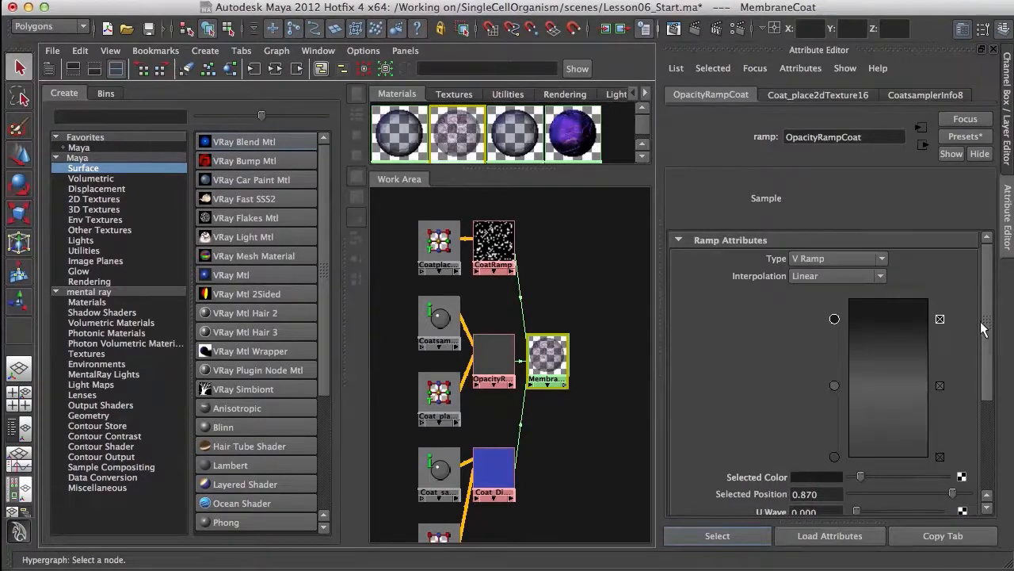
scroll(982, 352, "down", 1)
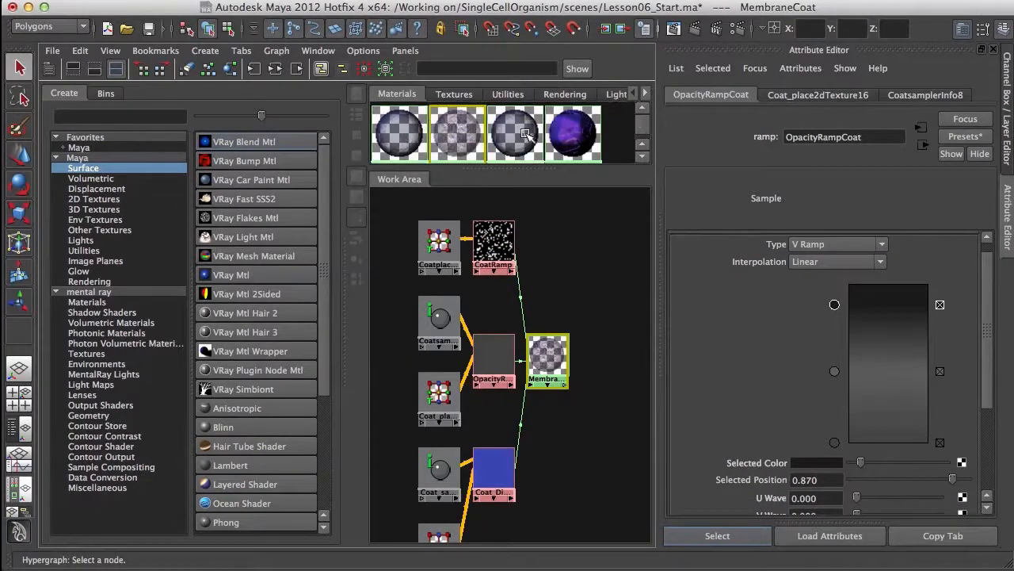
Review the type, interpolation, wave and noise settings of the CoatRamp ramp that drives MembraneCoat's bump map
left_click(527, 317)
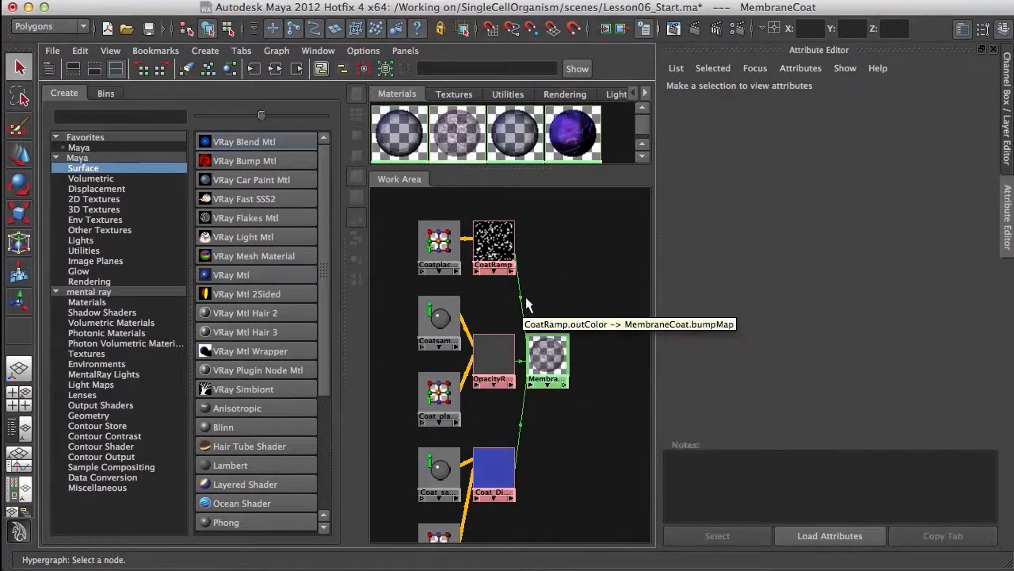
left_click(496, 246)
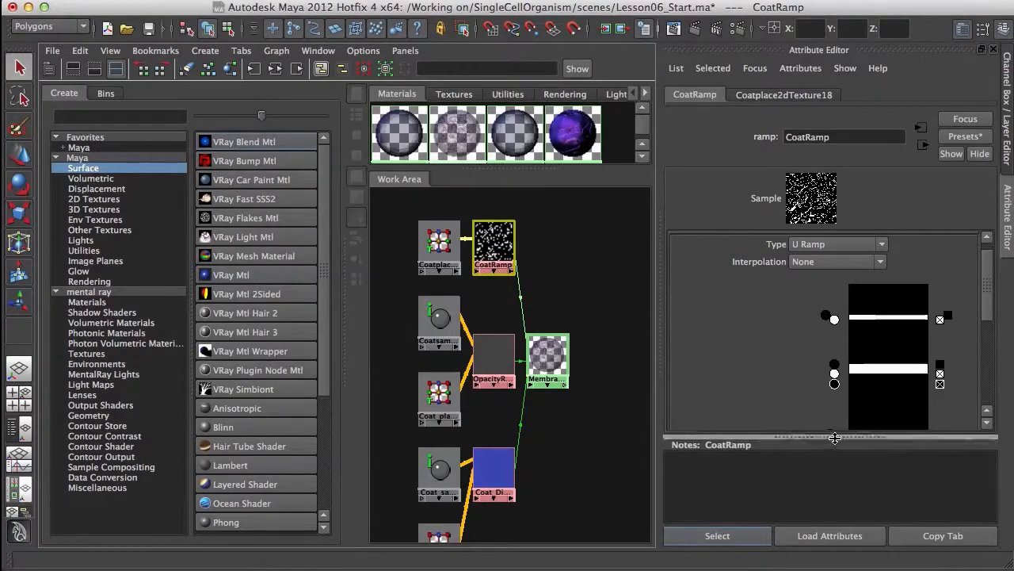
left_click_drag(838, 435, 851, 520)
scroll(976, 334, "down", 5)
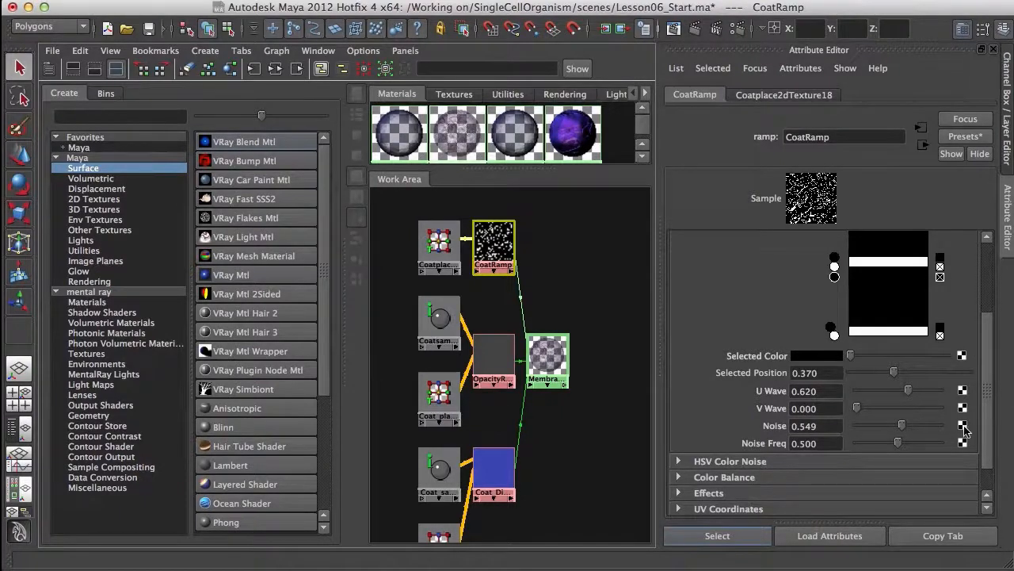
middle_click_drag(536, 436, 547, 379, "alt")
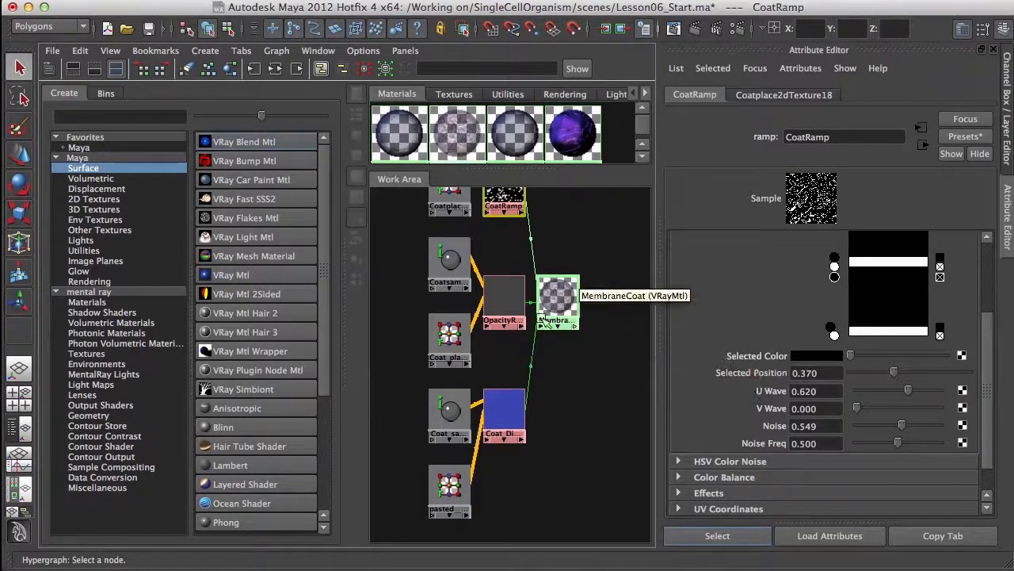
Inspect the Coat_Diffuse_ramp behind MembraneCoat's Diffuse Color, along with the sampler info node connected to it
left_click(559, 301)
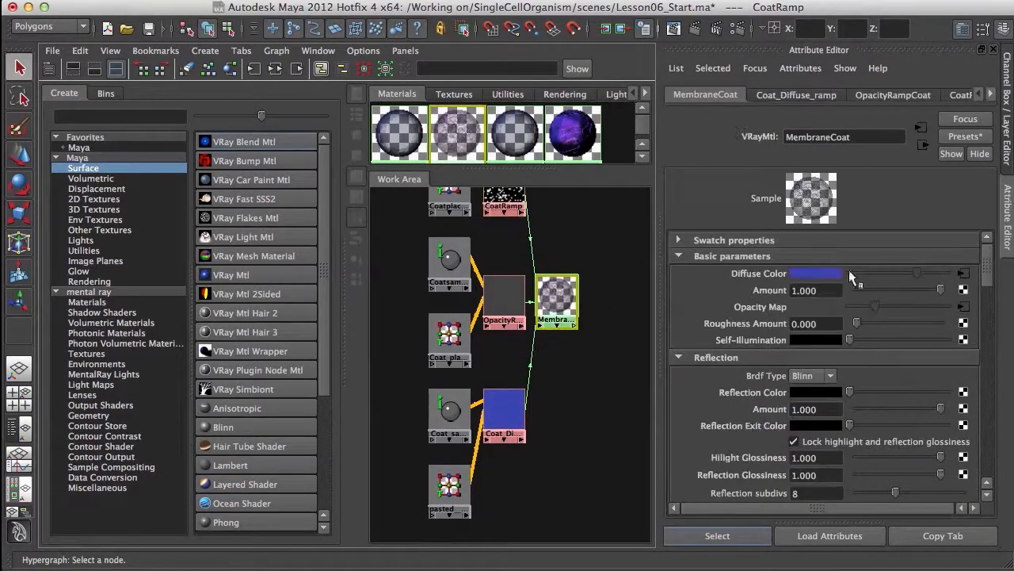
left_click(507, 409)
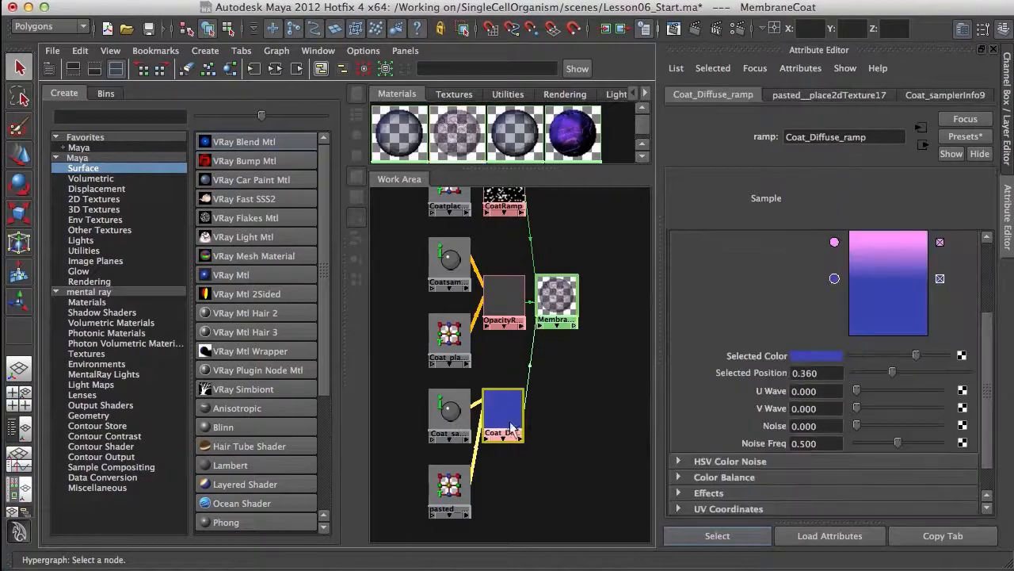
scroll(761, 357, "up", 4)
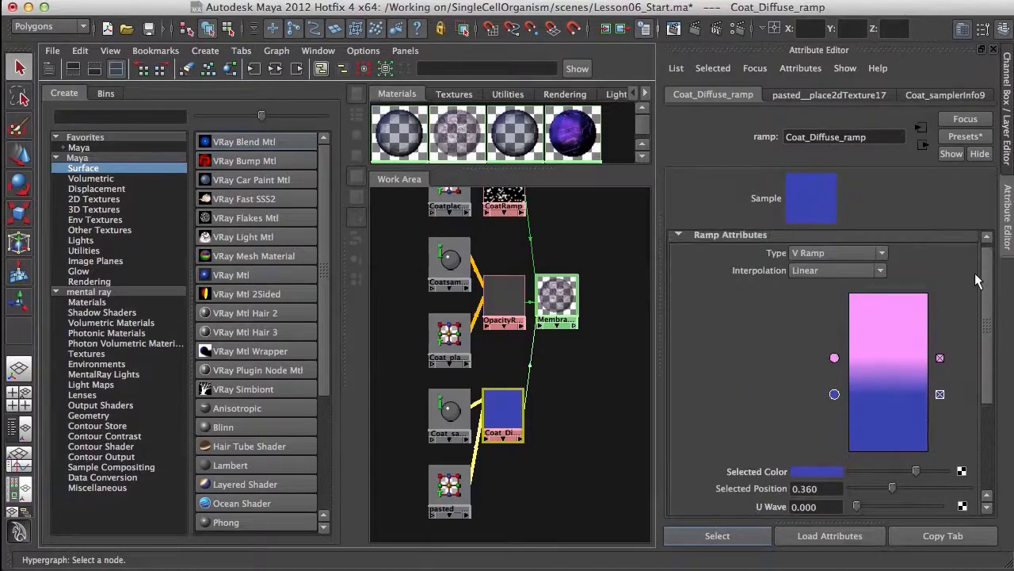
mouse_move(987, 303)
left_mouse_down()
mouse_move(988, 328)
mouse_move(988, 291)
mouse_move(990, 333)
mouse_move(984, 317)
left_mouse_up()
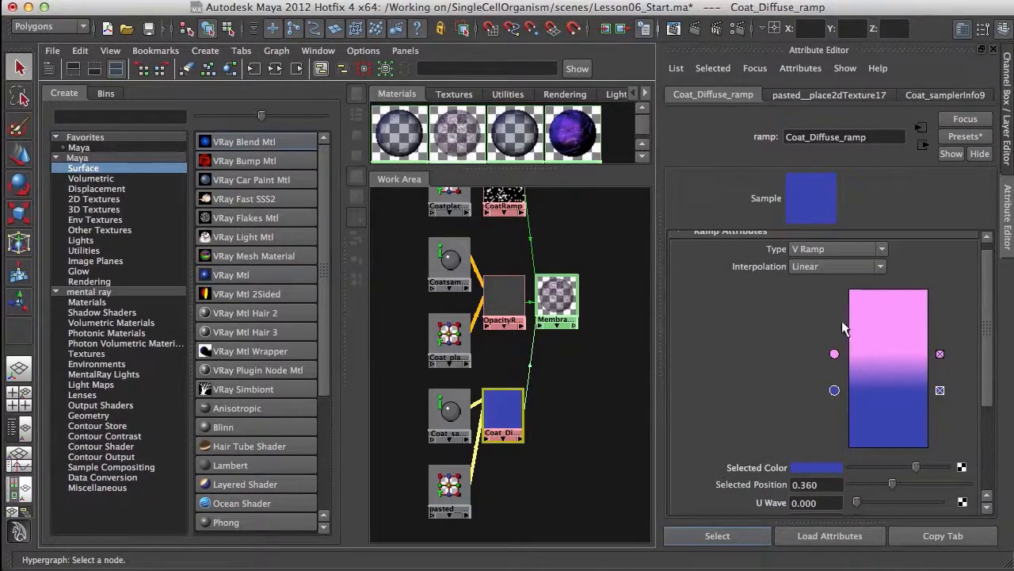
scroll(883, 475, "down", 5)
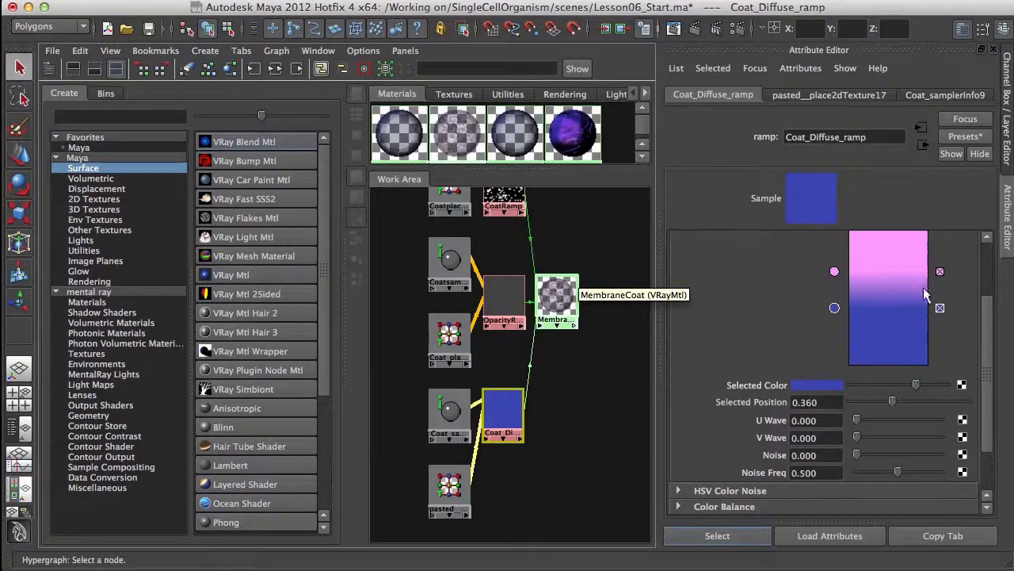
scroll(814, 378, "up", 3)
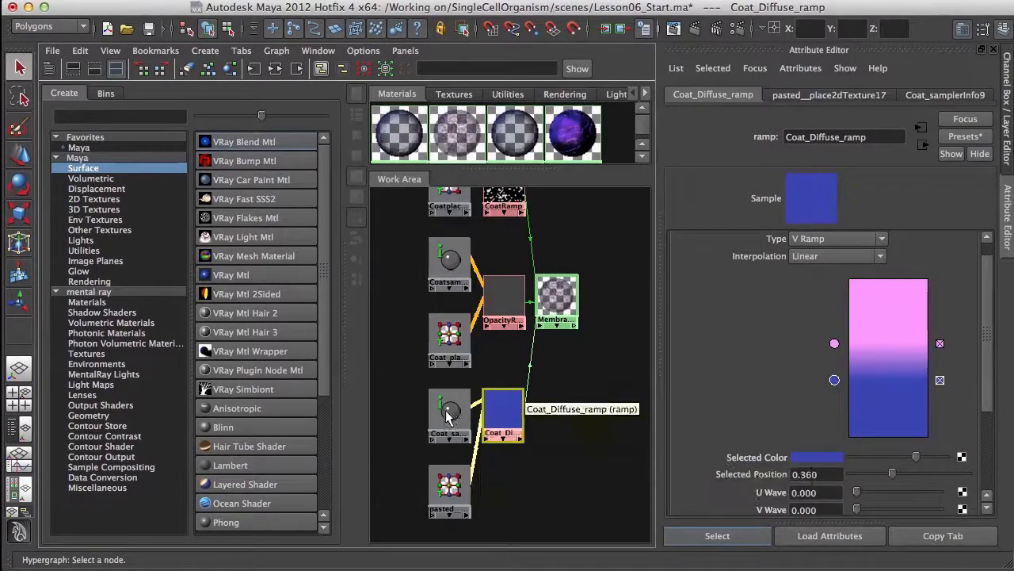
left_click_drag(474, 411, 445, 411)
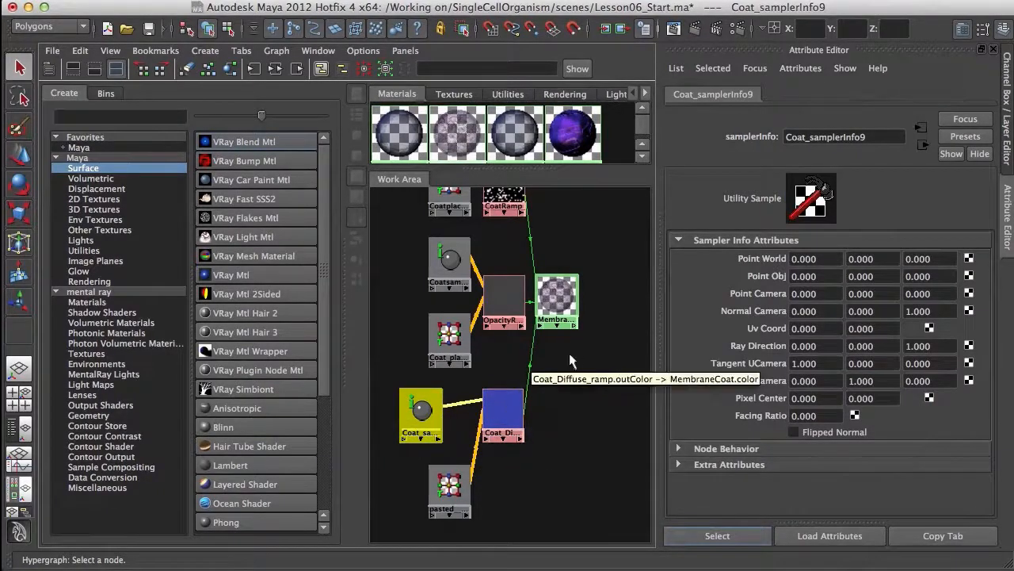
middle_click_drag(569, 353, 542, 426, "alt")
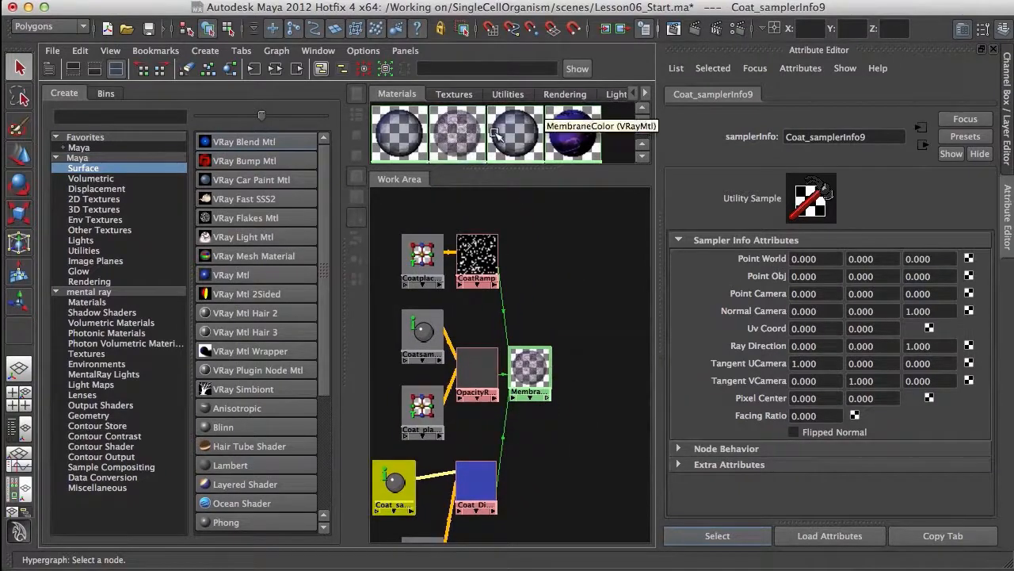
Graph the MembraneBlend network, add MembraneCoat to it and connect MembraneCoat as Coat Material 0 of MembraneBlend
left_click(398, 133)
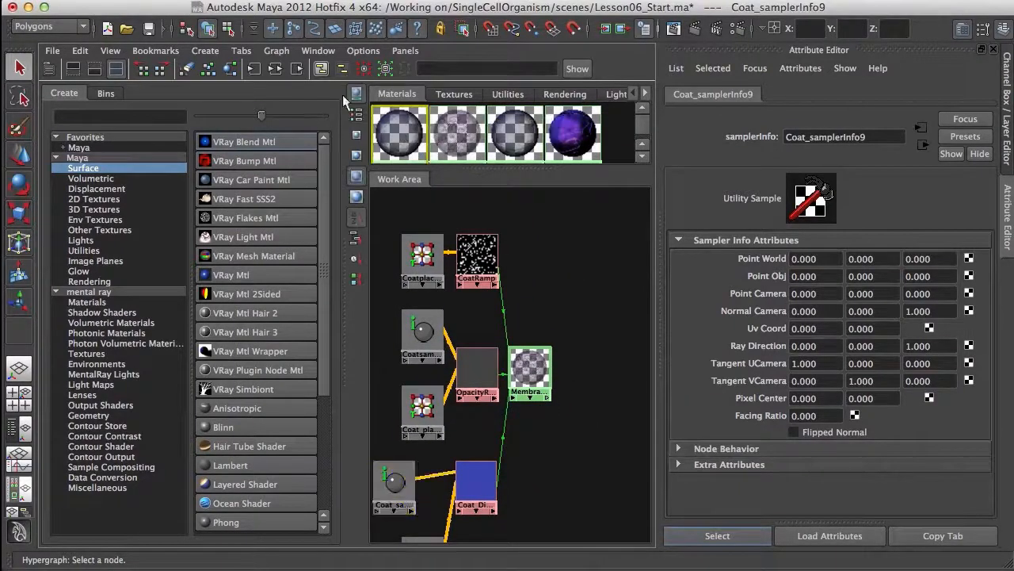
middle_click_drag(537, 369, 495, 395, "alt")
middle_click_drag(454, 130, 519, 275)
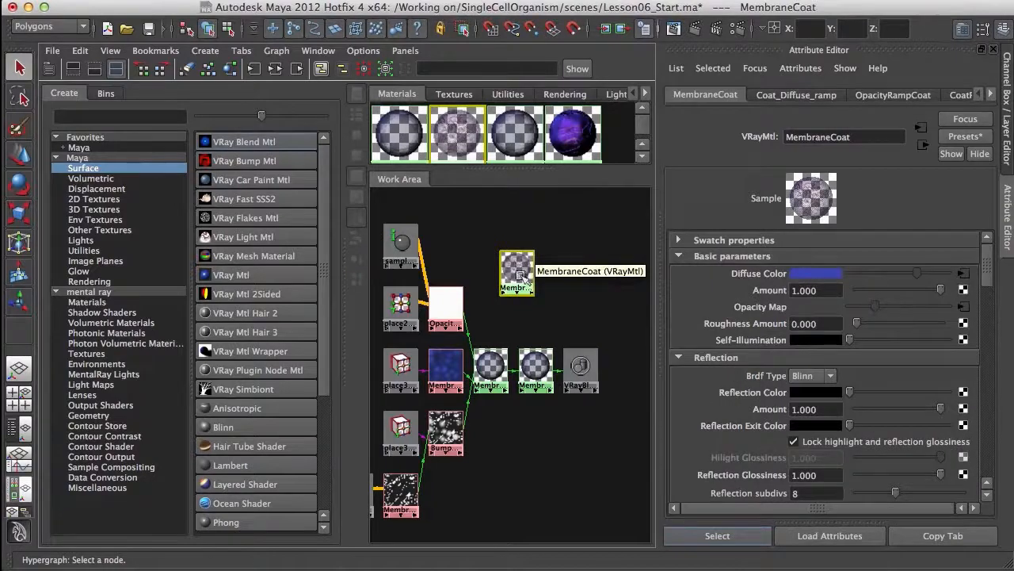
left_click(536, 366)
middle_click_drag(523, 269, 768, 329)
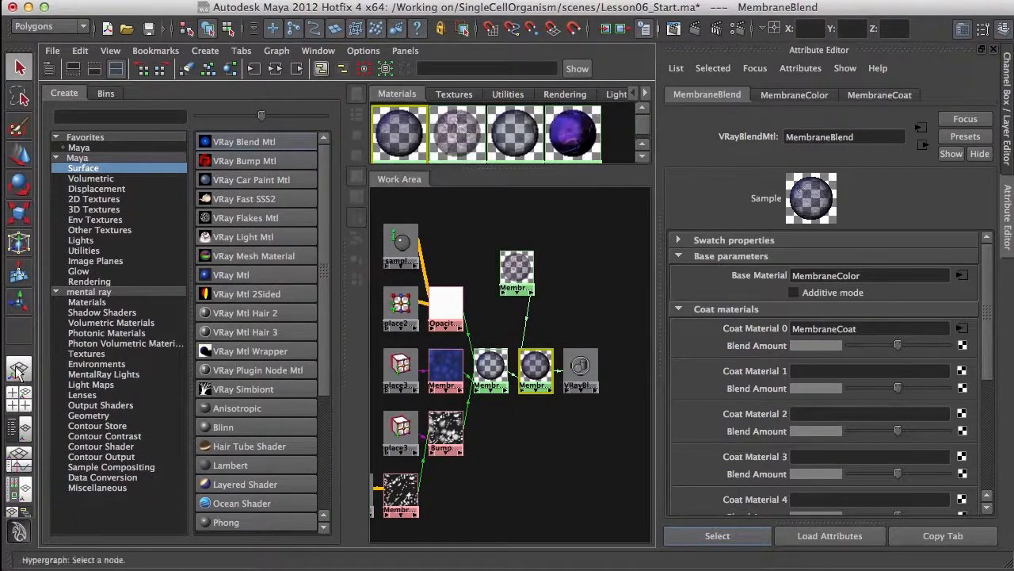
Select the outer CellMembrane sphere in the perspective view and assign the MembraneBlend material to it
left_click(19, 369)
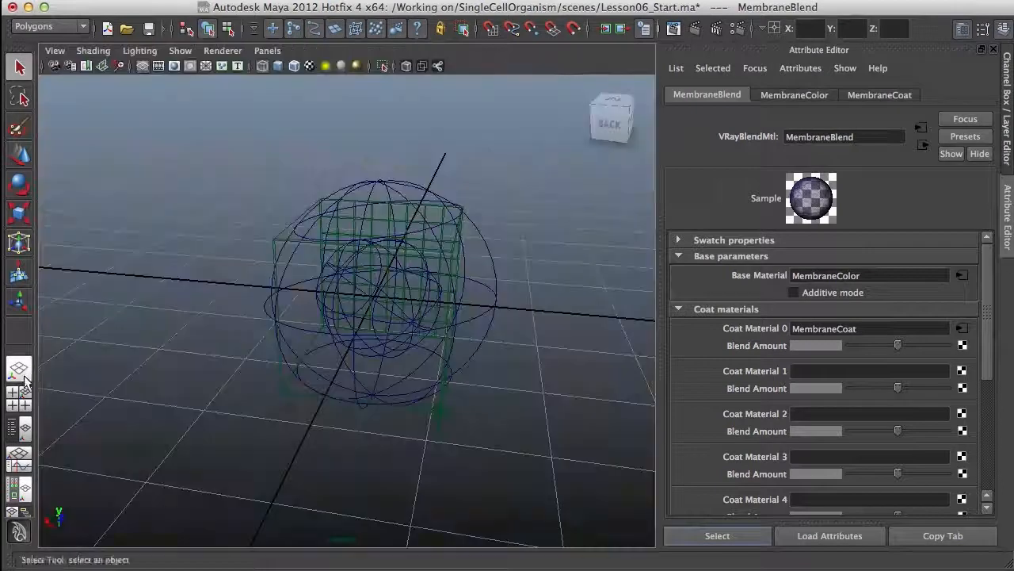
left_click(479, 321)
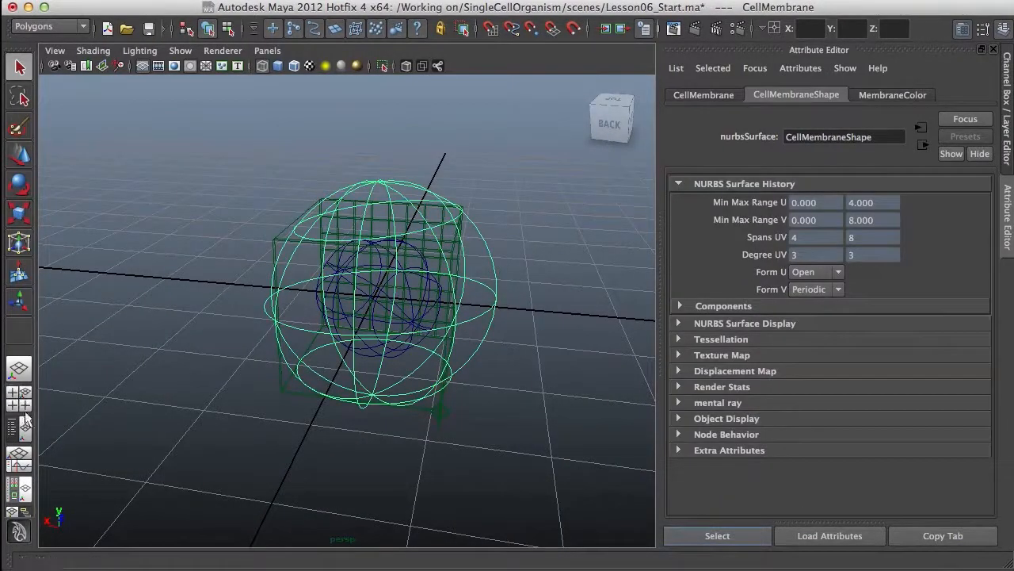
left_click(23, 432)
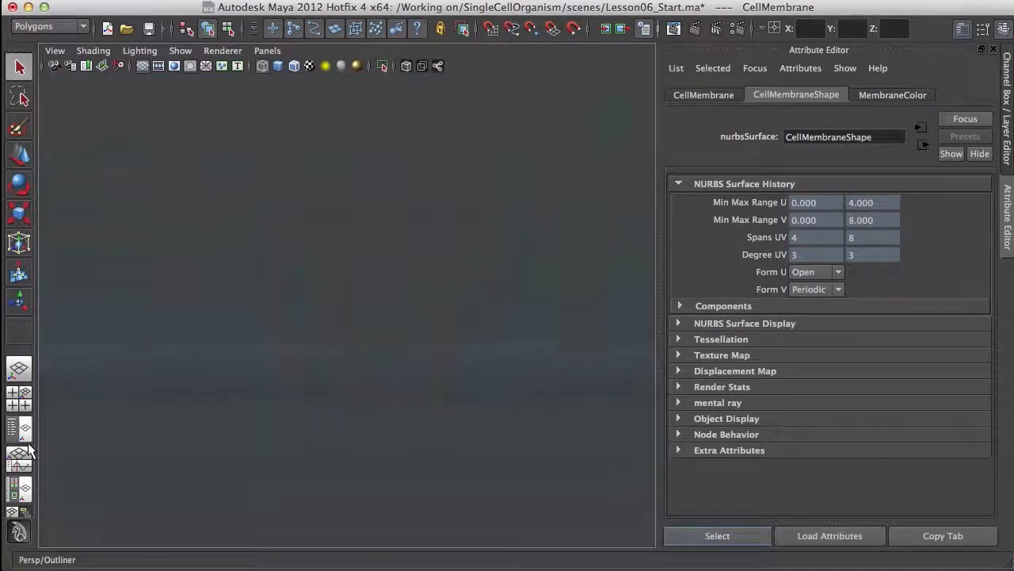
left_click(23, 492)
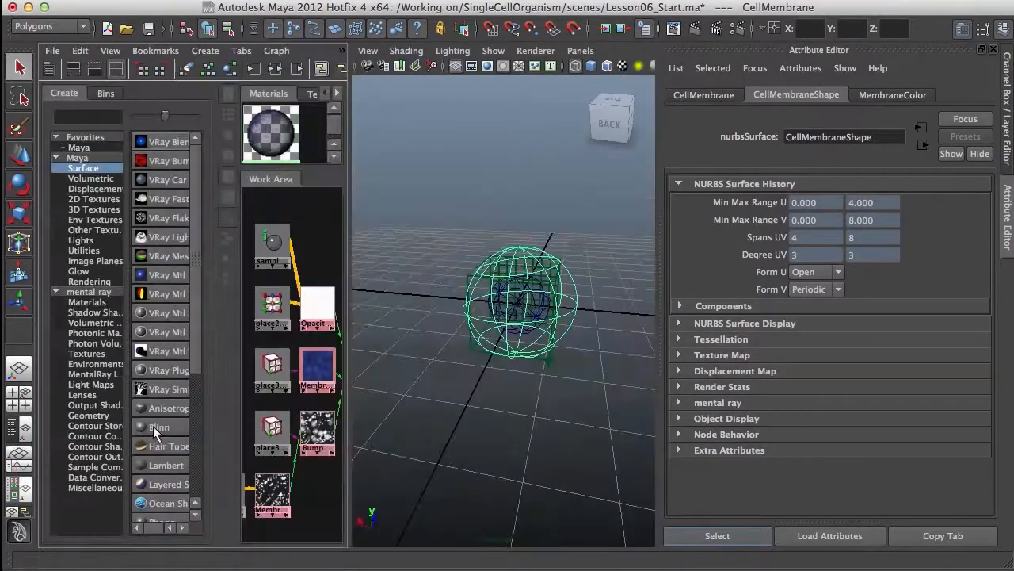
left_click_drag(346, 347, 502, 359)
middle_click_drag(443, 344, 339, 349, "alt")
middle_click_drag(428, 371, 432, 377)
left_click_drag(501, 373, 430, 373)
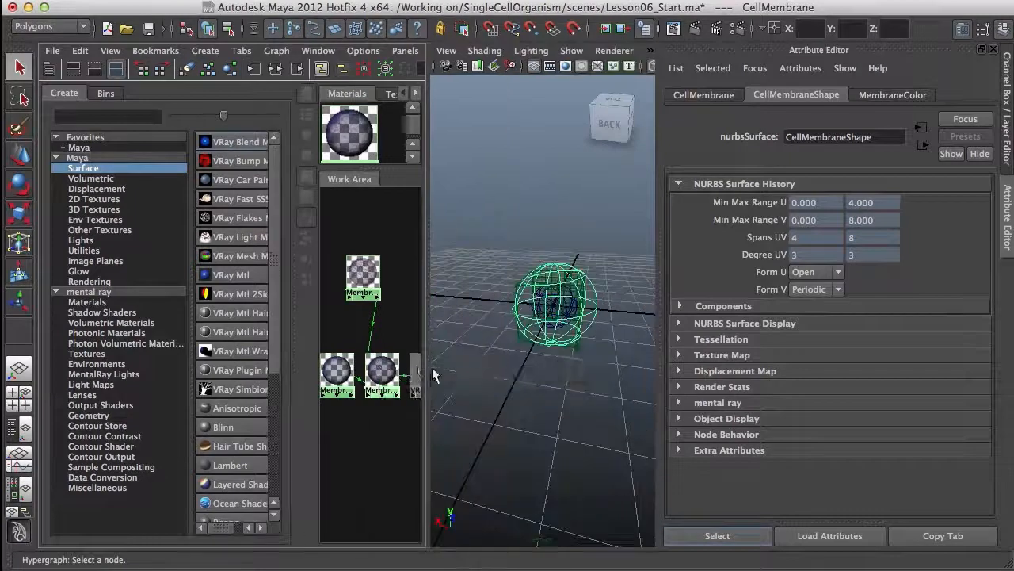
right_click_drag(384, 372, 378, 344)
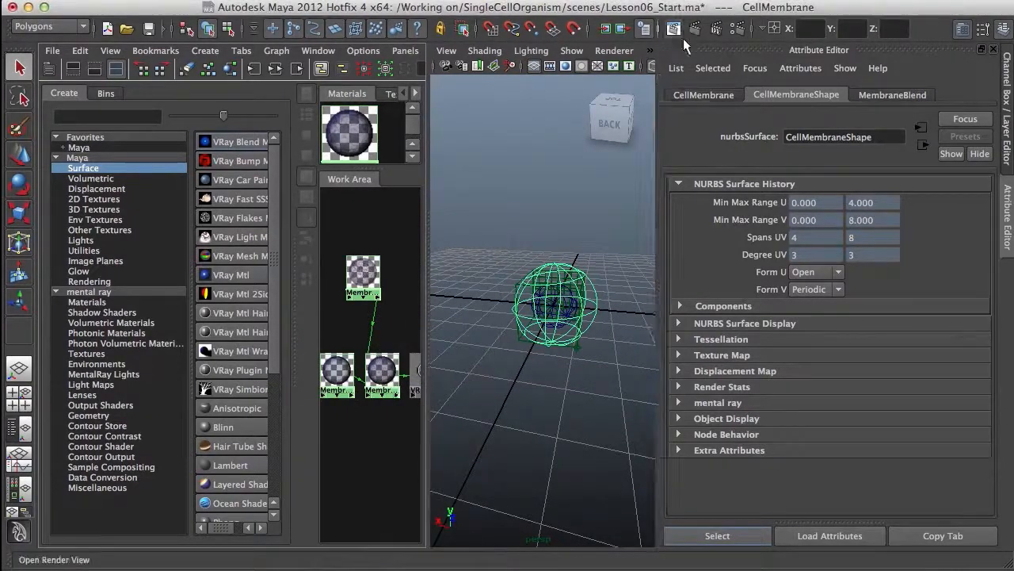
Keep the existing image in the Render View and render the perspective view with V-Ray to check the blended membrane
left_click(676, 29)
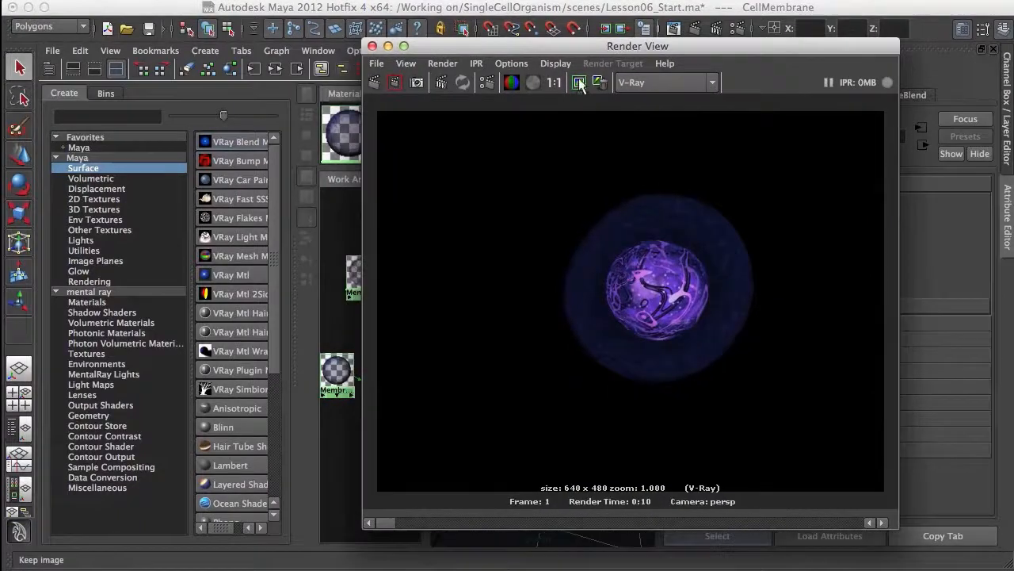
left_click(373, 83)
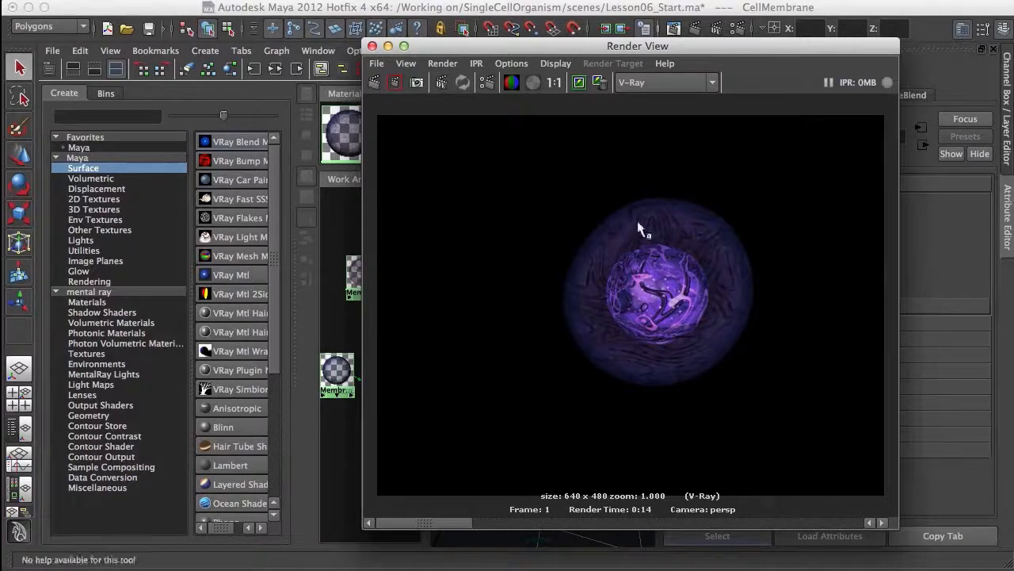
left_click(373, 46)
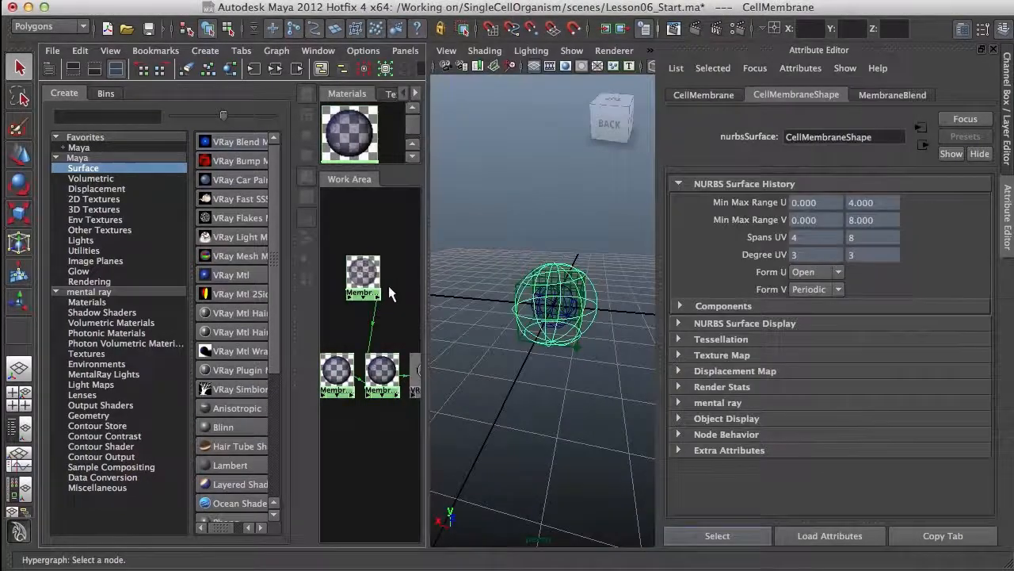
Connect OpacityRamp to the Blend Amount of Coat Material 0 in MembraneBlend and review the ramp's gradient
key("space")
middle_click_drag(452, 333, 573, 347, "alt")
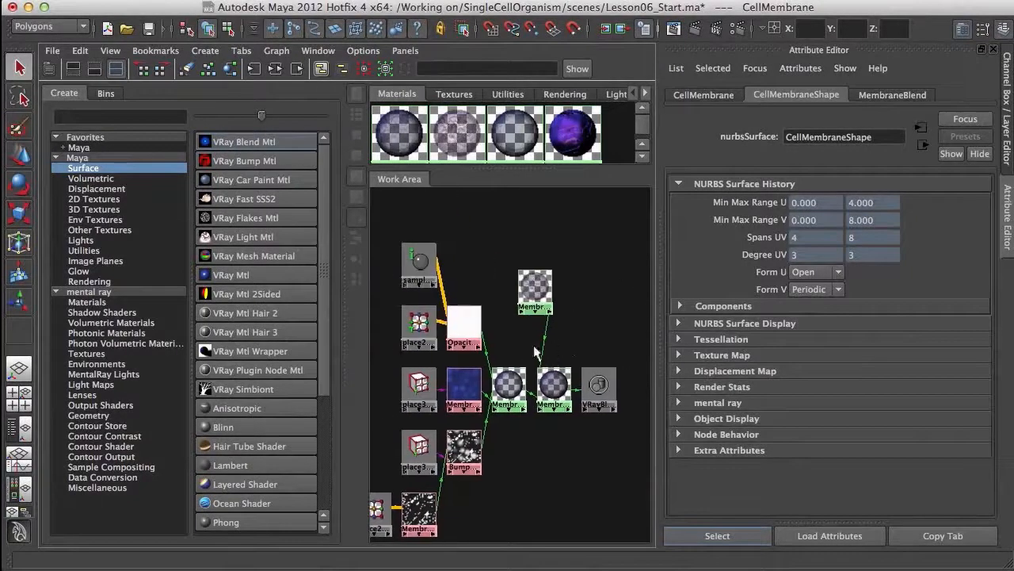
left_click(470, 325)
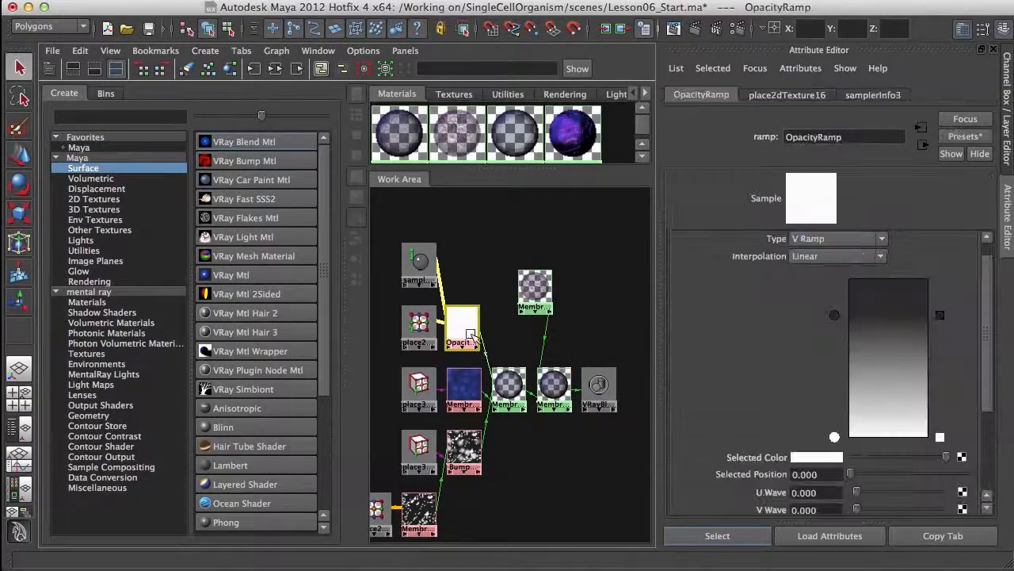
left_click(504, 392)
left_click(554, 386)
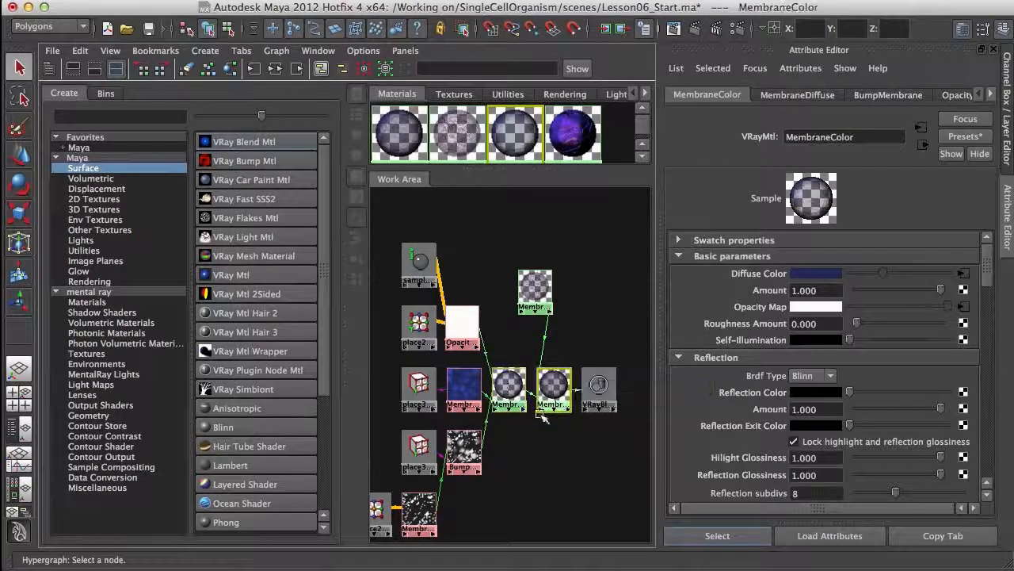
middle_click_drag(471, 335, 746, 341)
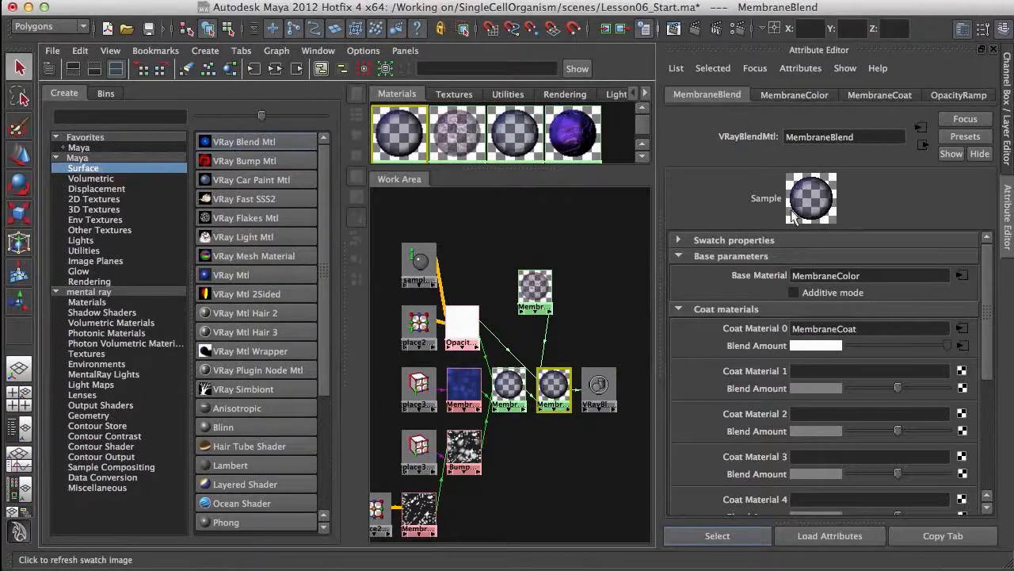
left_click(462, 325)
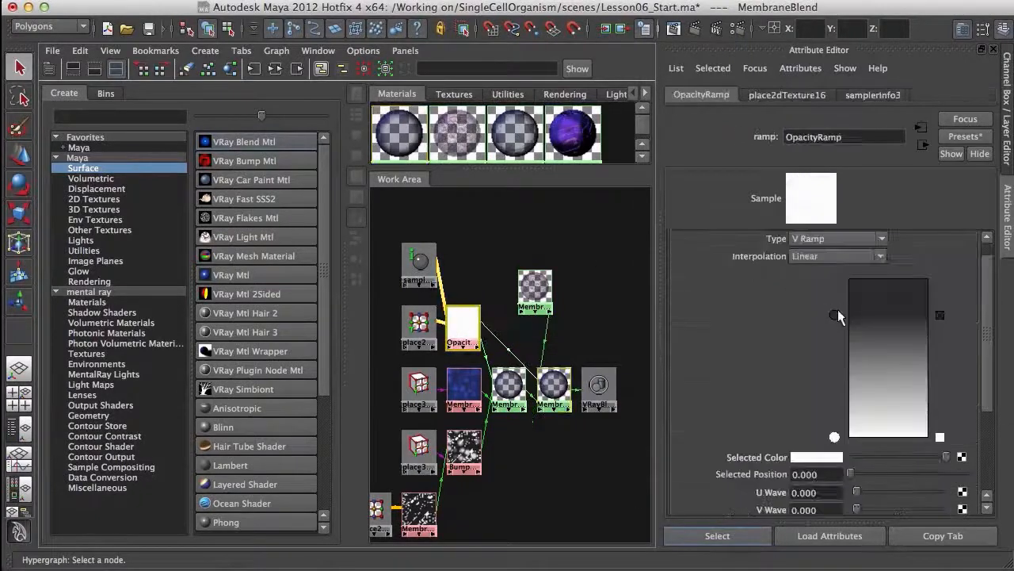
left_click(555, 386)
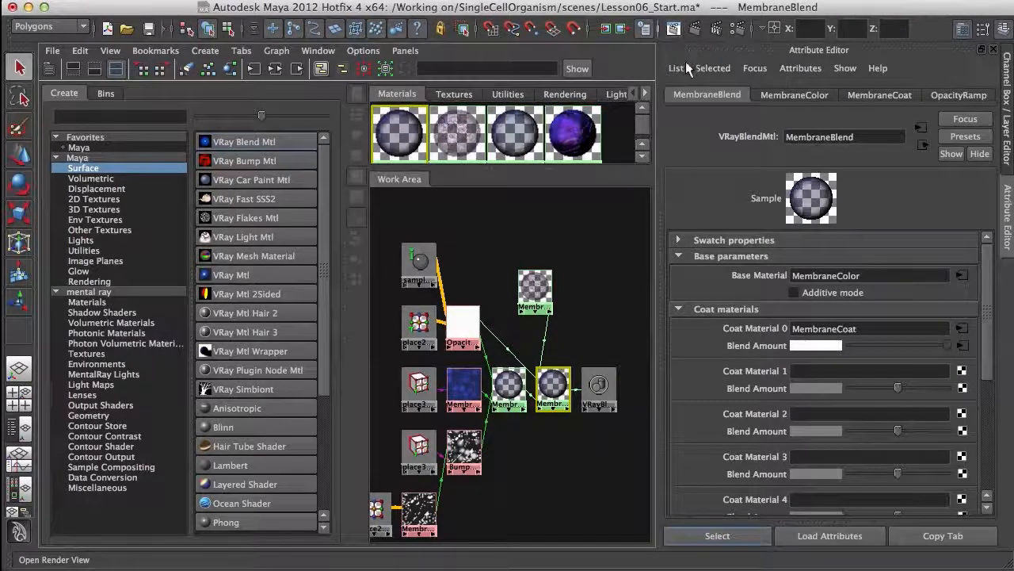
Keep the last rendered image and re-render the perspective view with V-Ray using the ramp-driven coat blend
left_click(675, 31)
left_click_drag(736, 46, 722, 44)
left_click(566, 83)
left_click(361, 80)
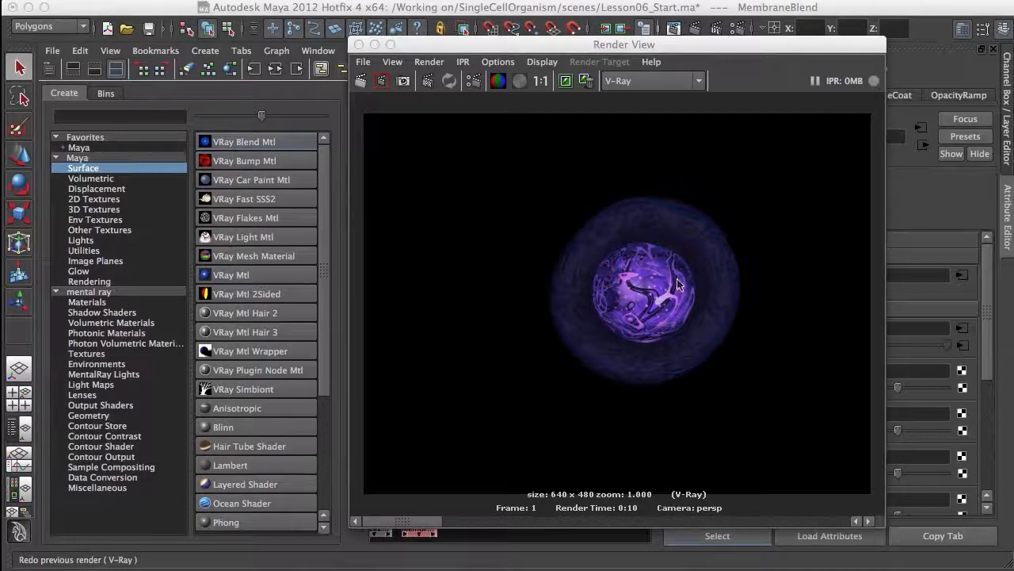
Compare the new render of the cell membrane with the previously kept images
left_click_drag(420, 521, 483, 521)
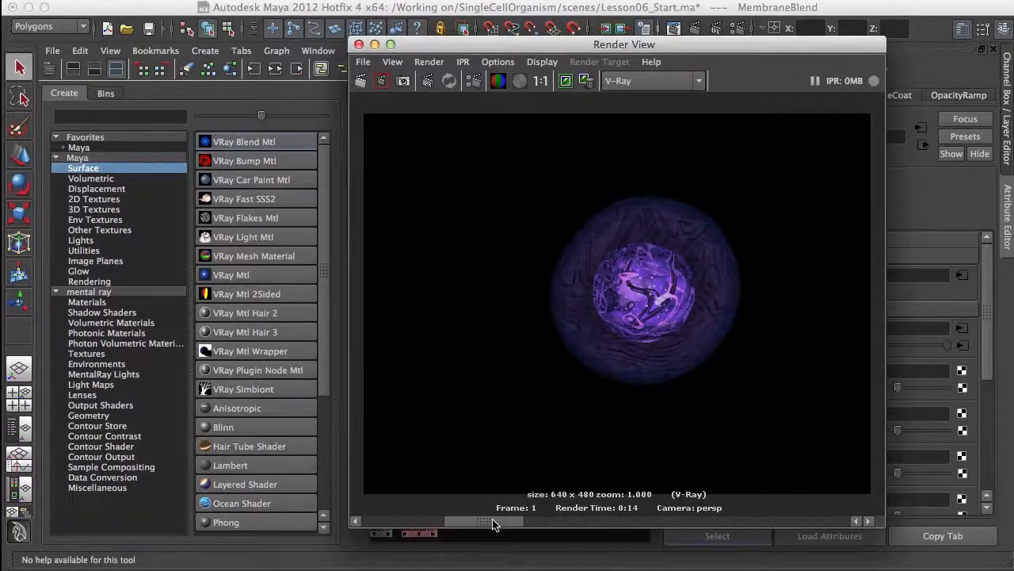
left_click_drag(464, 521, 415, 521)
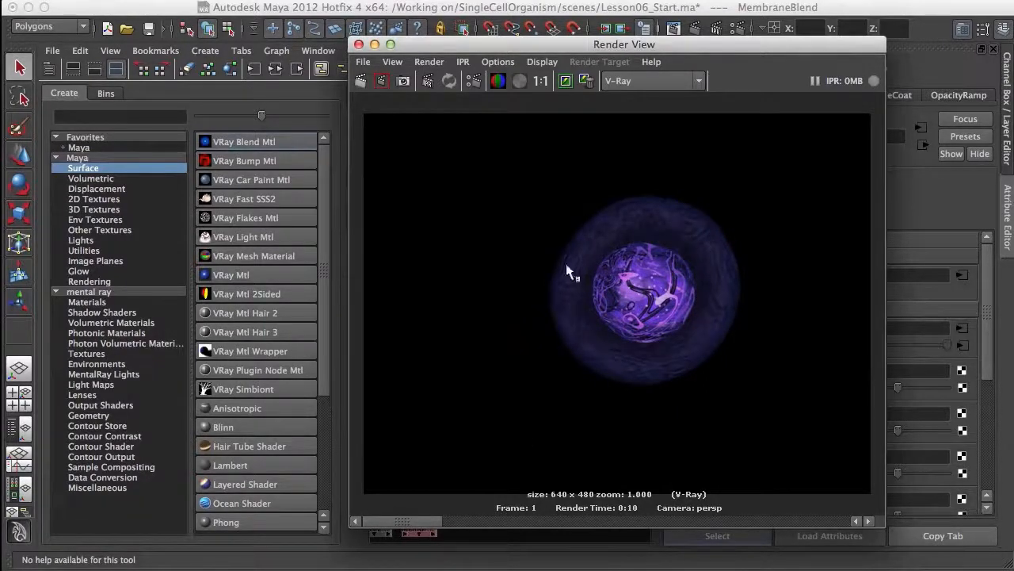
mouse_move(423, 523)
left_mouse_down()
mouse_move(466, 530)
mouse_move(410, 526)
left_mouse_up()
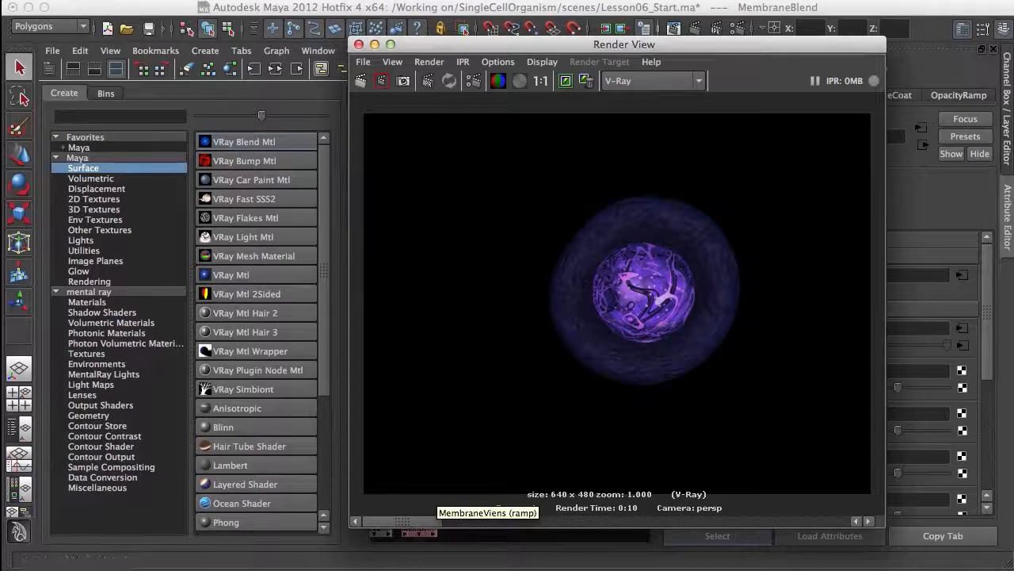